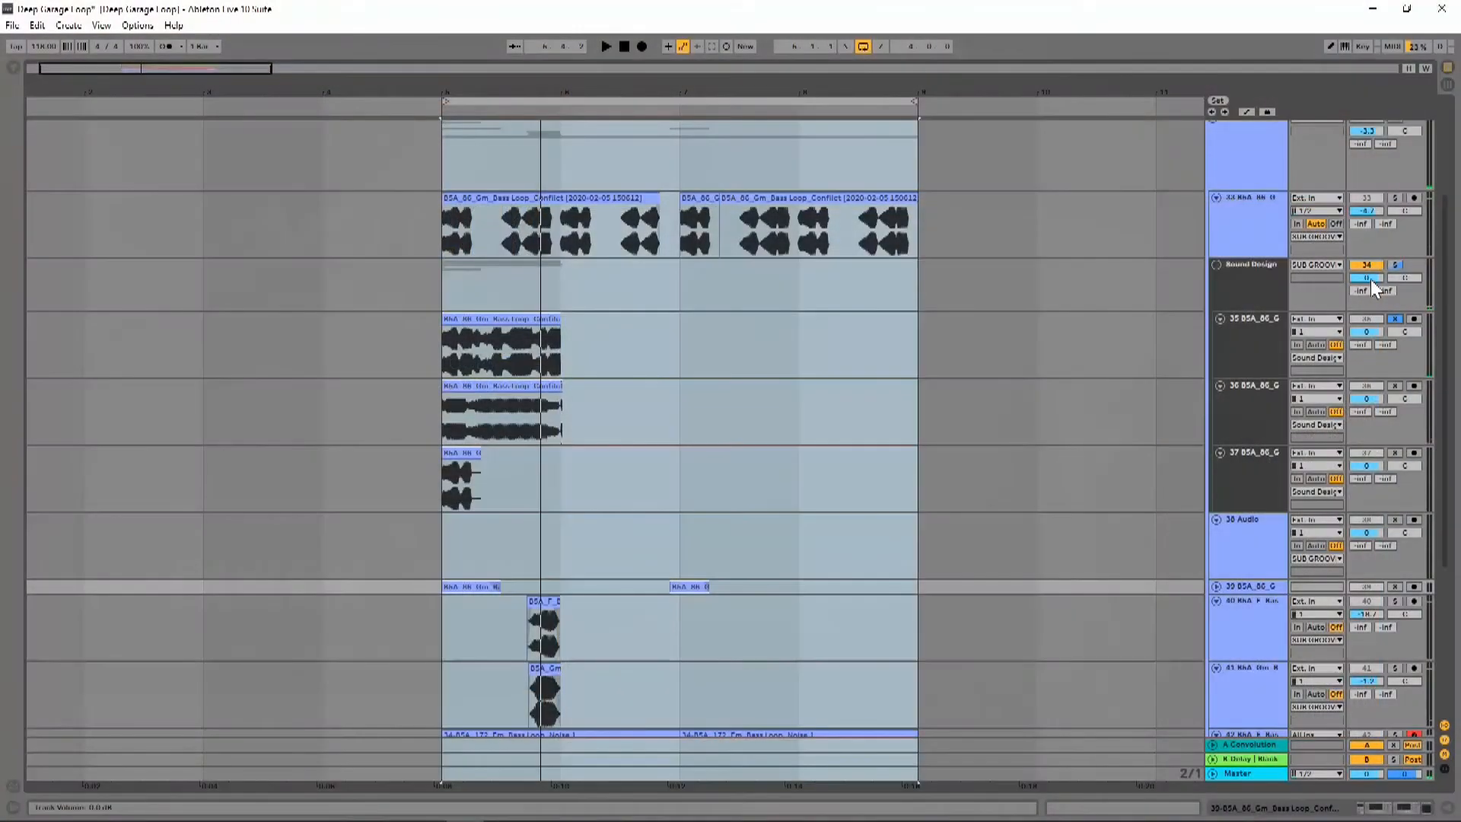
Lower the Sound Design group's volume to about -6 dB and select the clip on track 35
left_click_drag(1371, 280, 1372, 294)
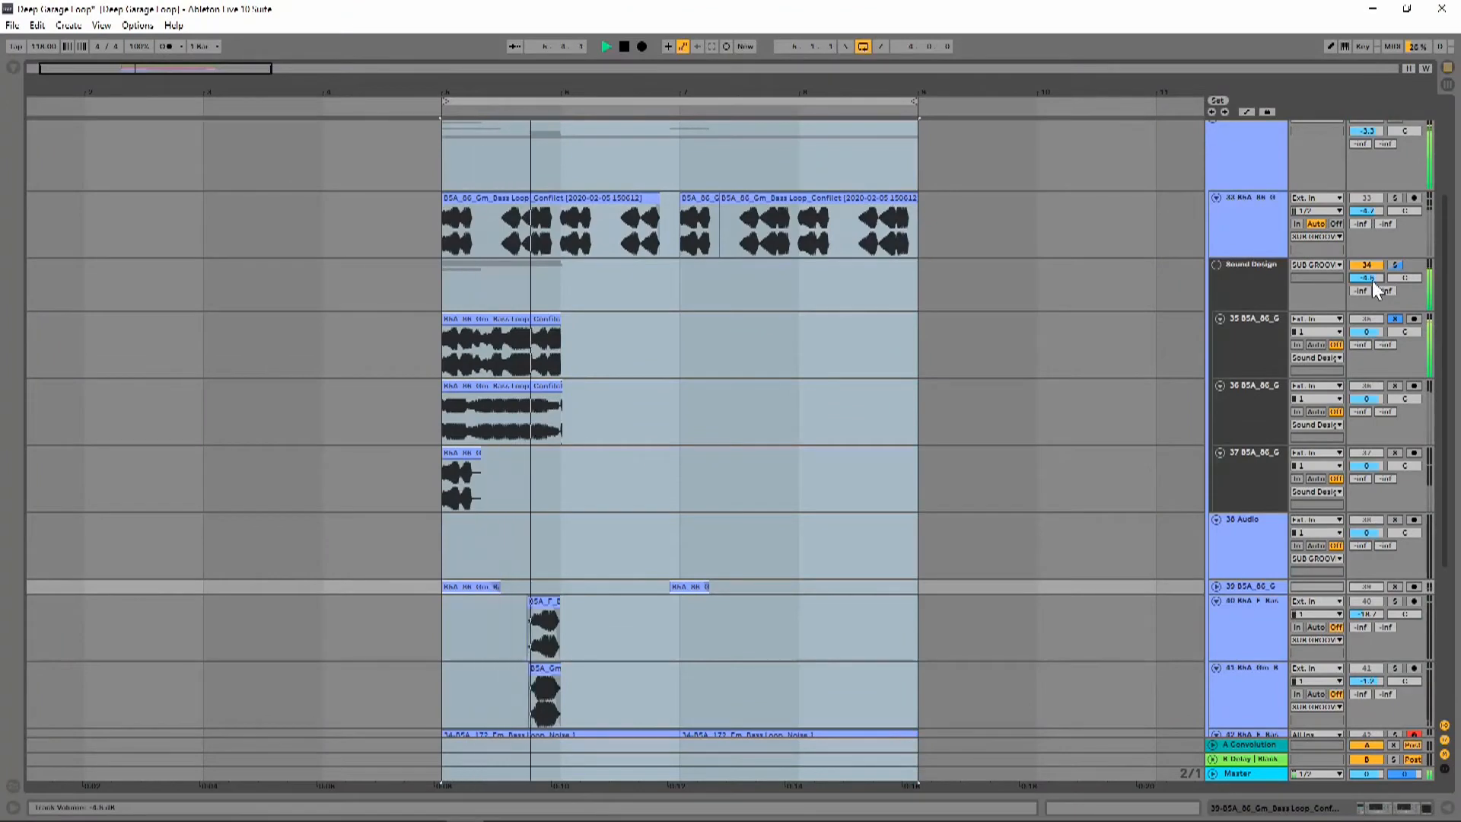
left_click(502, 320)
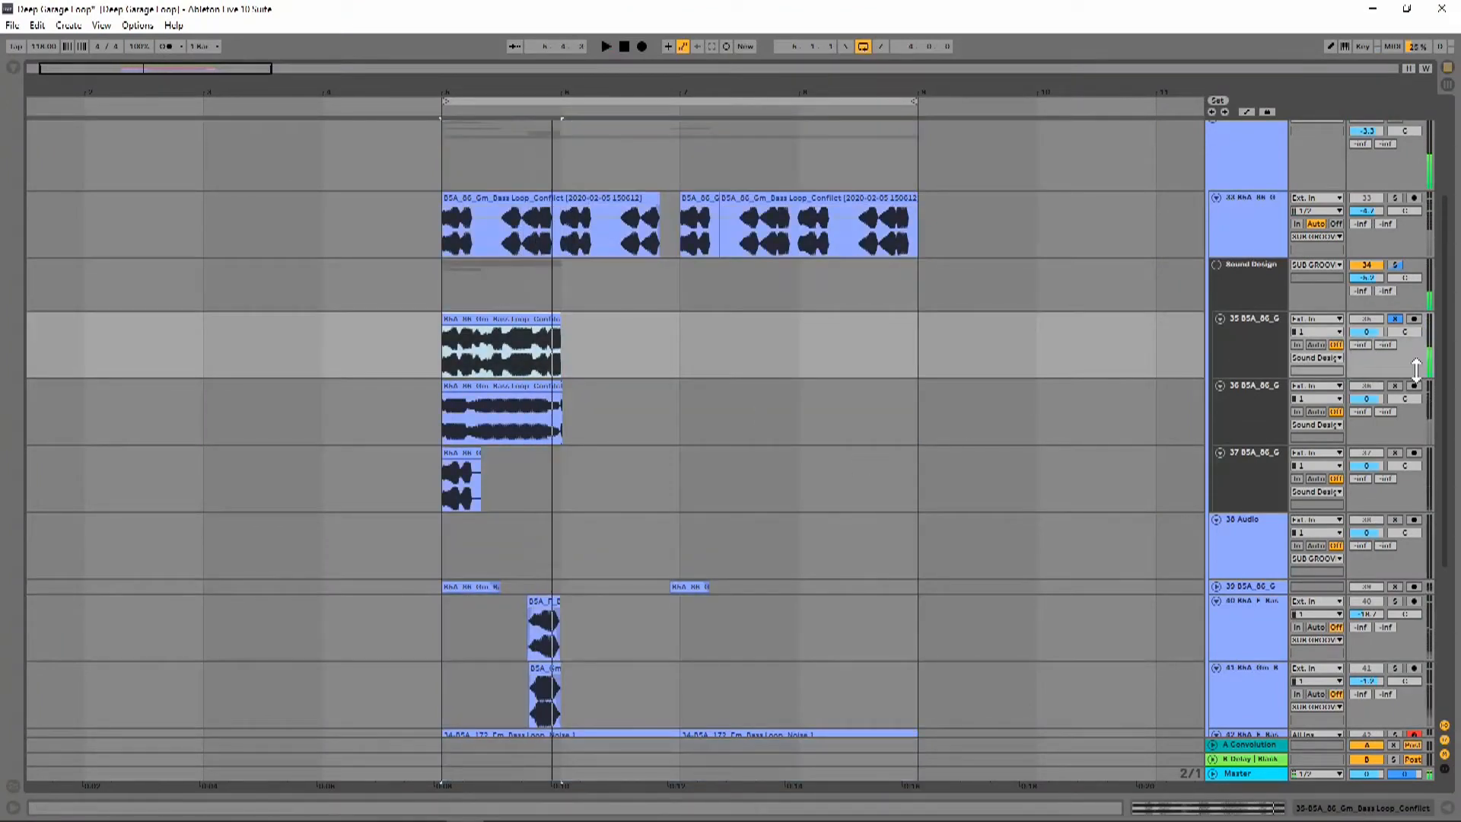
Solo tracks 36 and 37 of the Sound Design group in turn and audition them
left_click(1399, 386)
key("space")
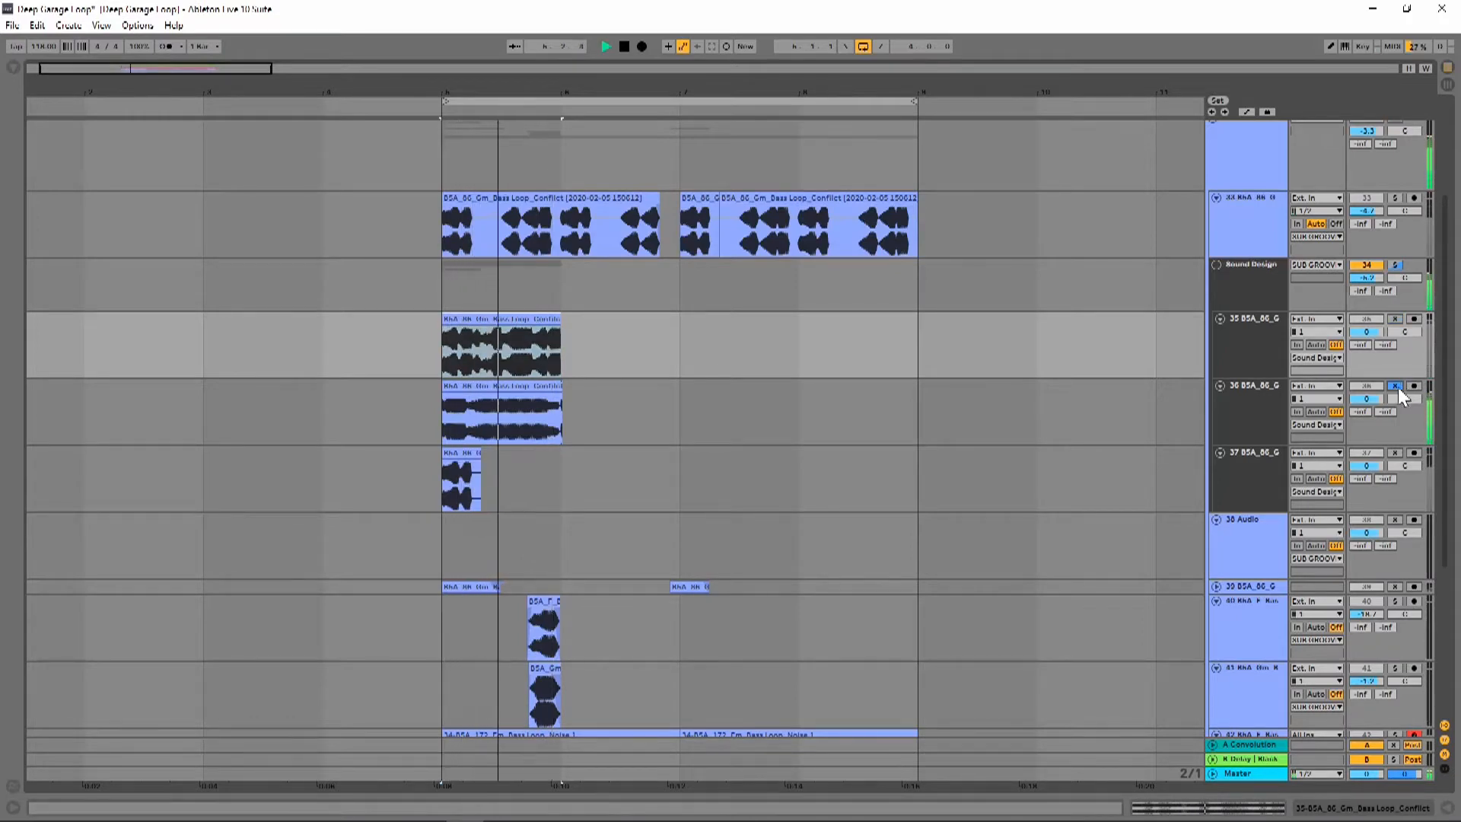
key("space")
key("space")
key("space")
key("space")
key("space")
key("space")
left_click(1394, 453)
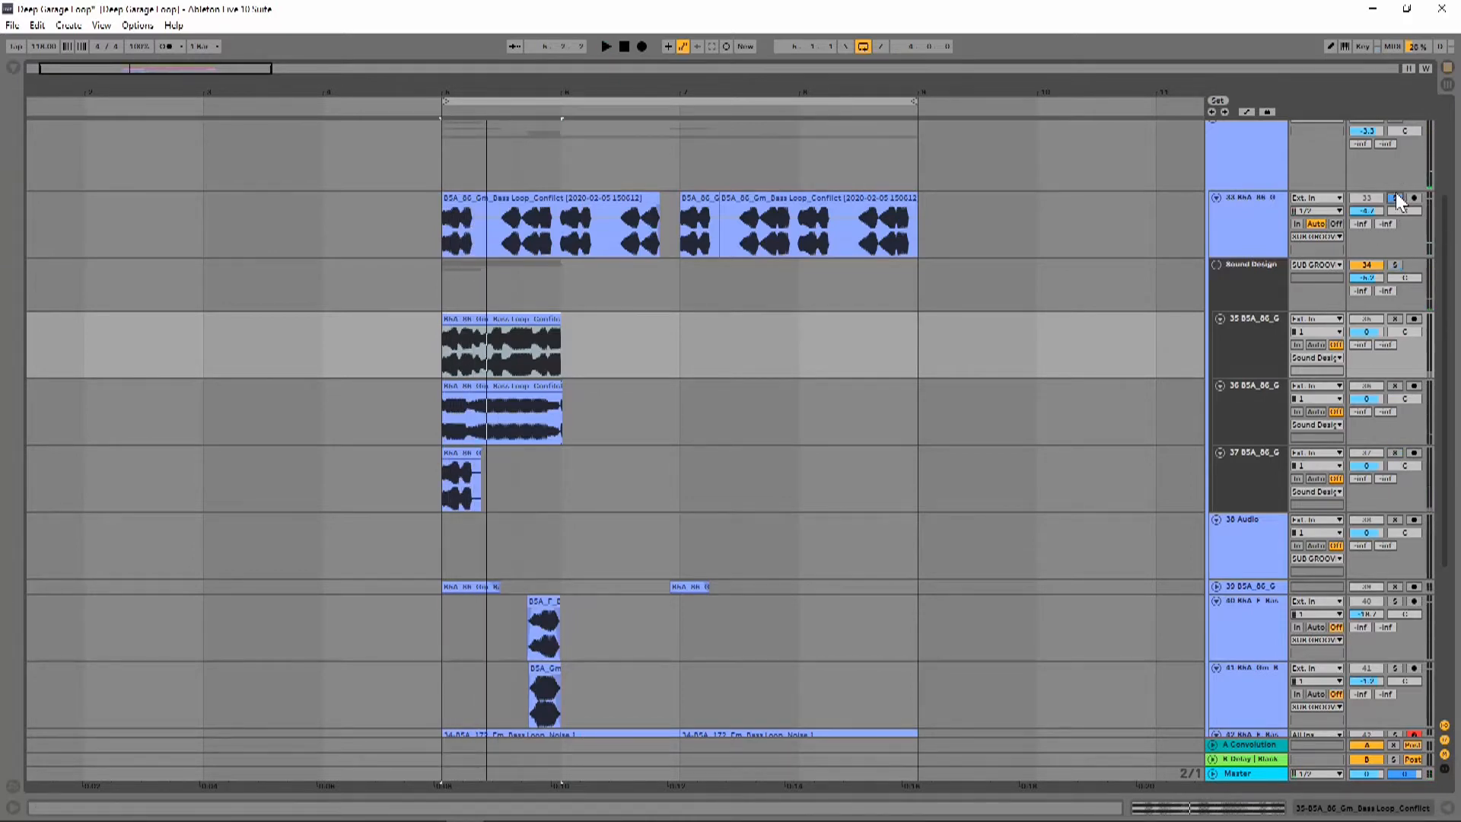
Group the Overdrive, Auto Filter and Erosion devices on track 33 into an audio effect rack
left_click(1238, 238)
key("space")
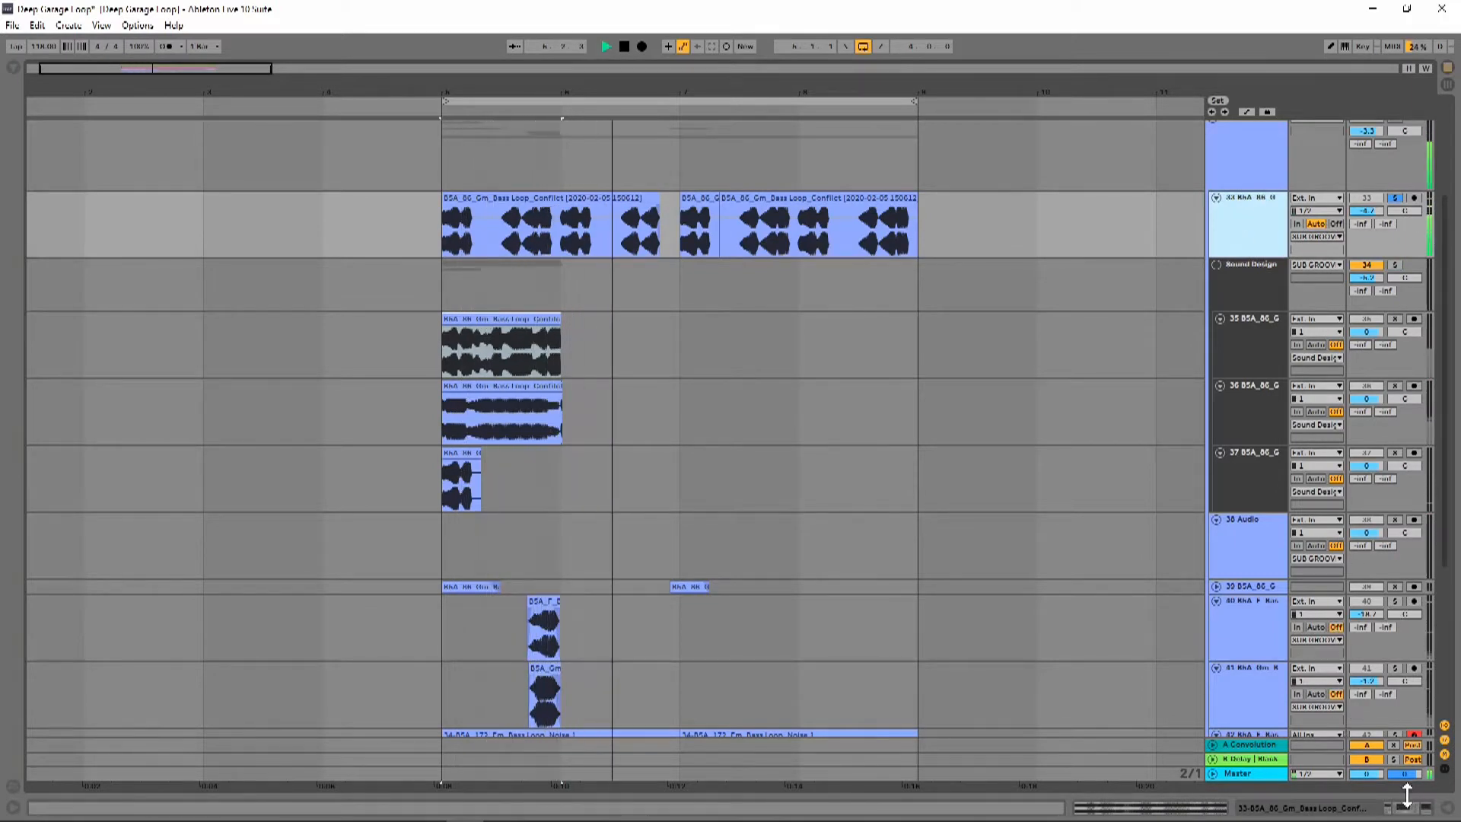
left_click(1404, 808)
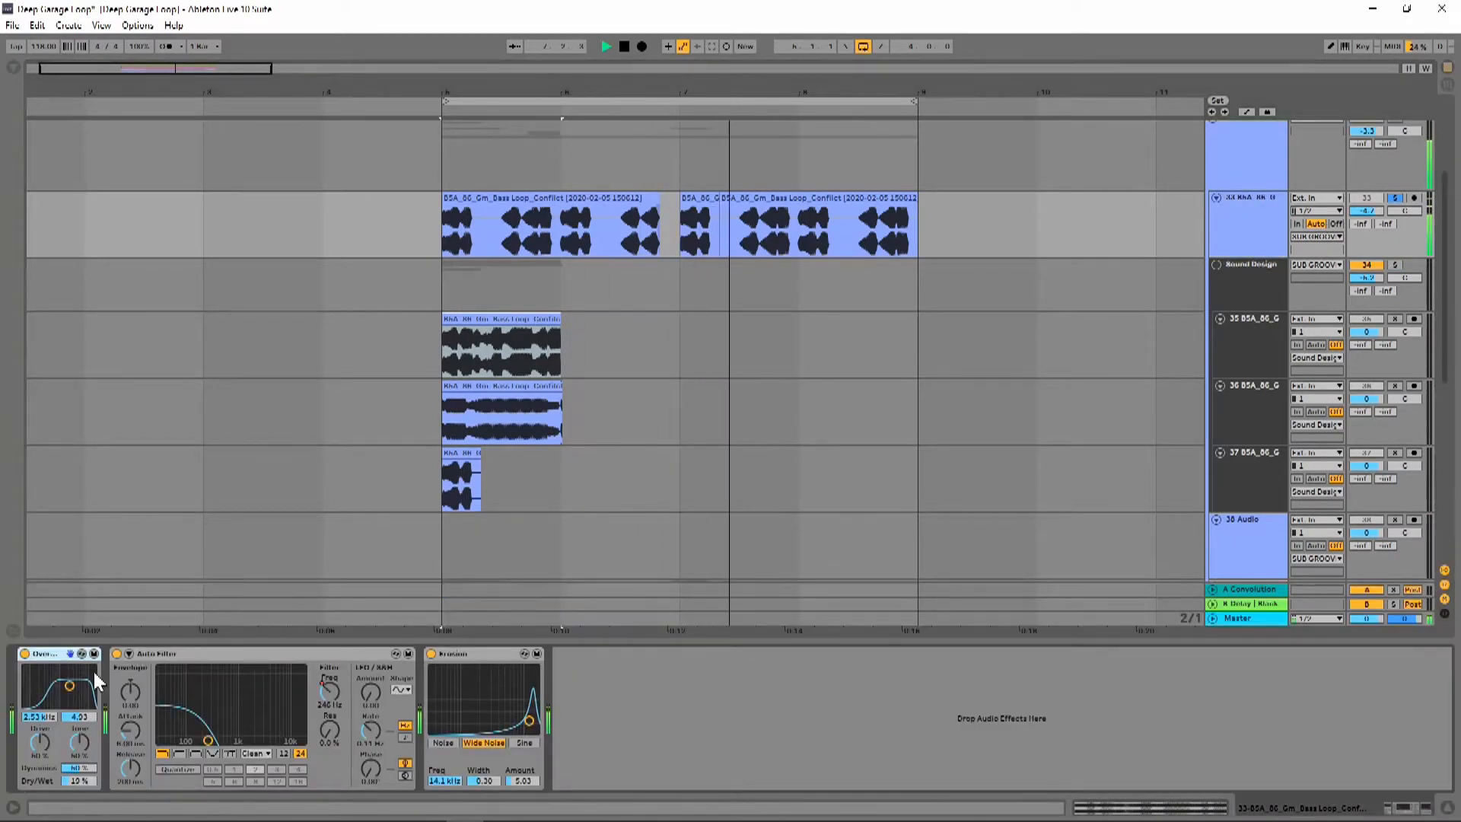
left_click(453, 654, "shift")
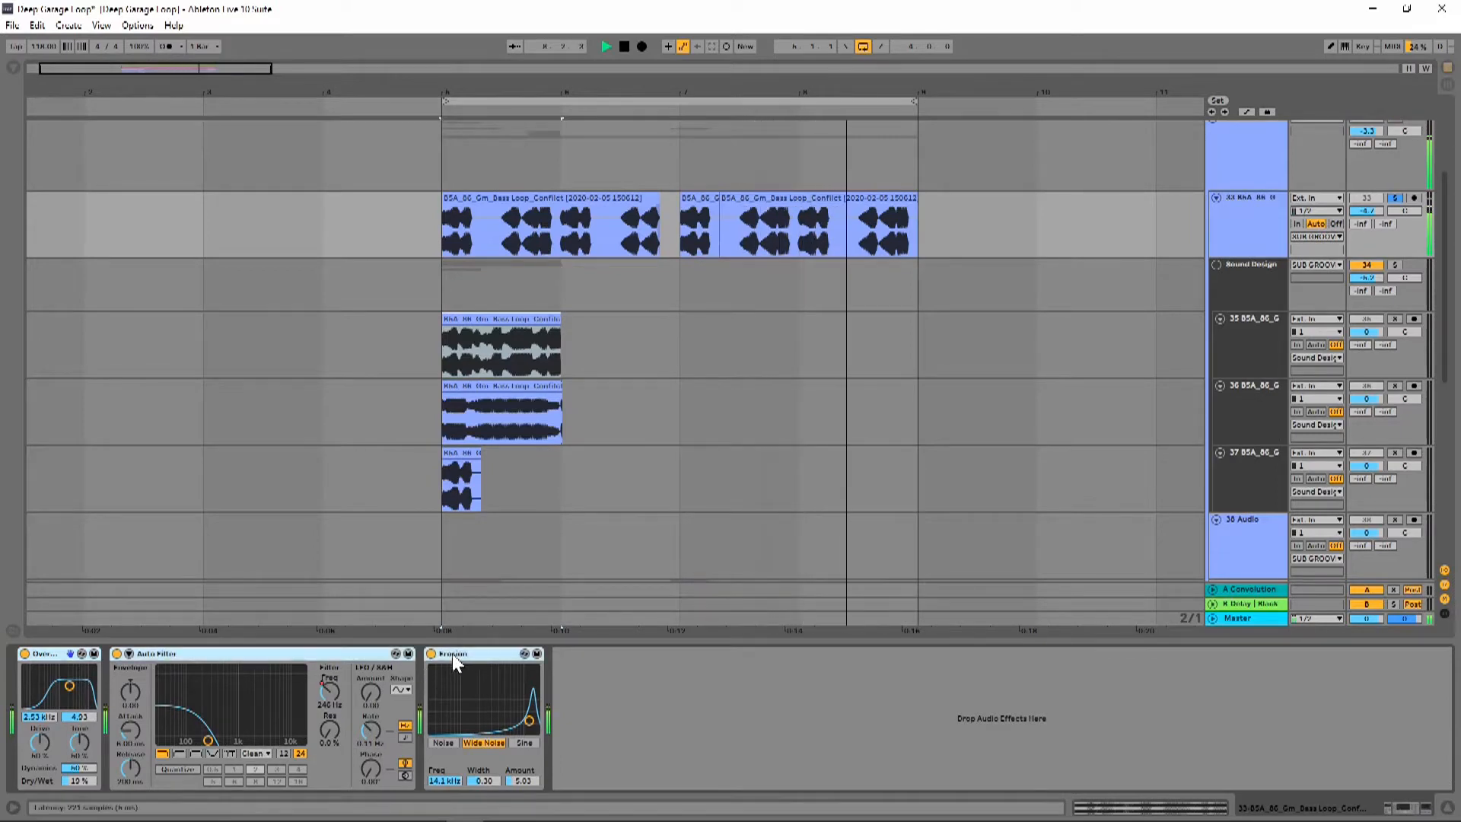
key("ctrl+g")
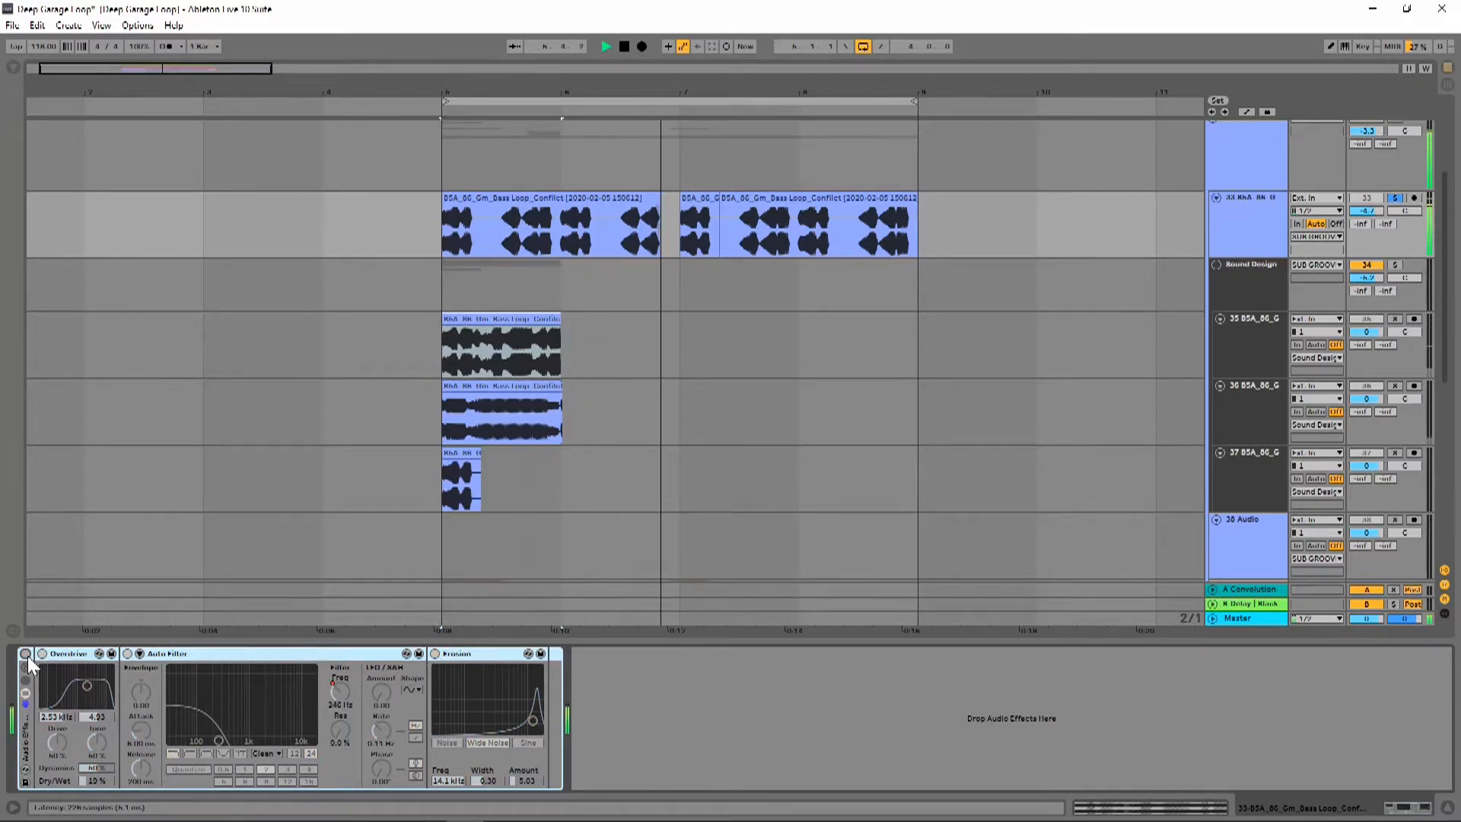
Fold the Sound Design group, switch on track 33's effect rack and audition the processed bass
left_click(1217, 264)
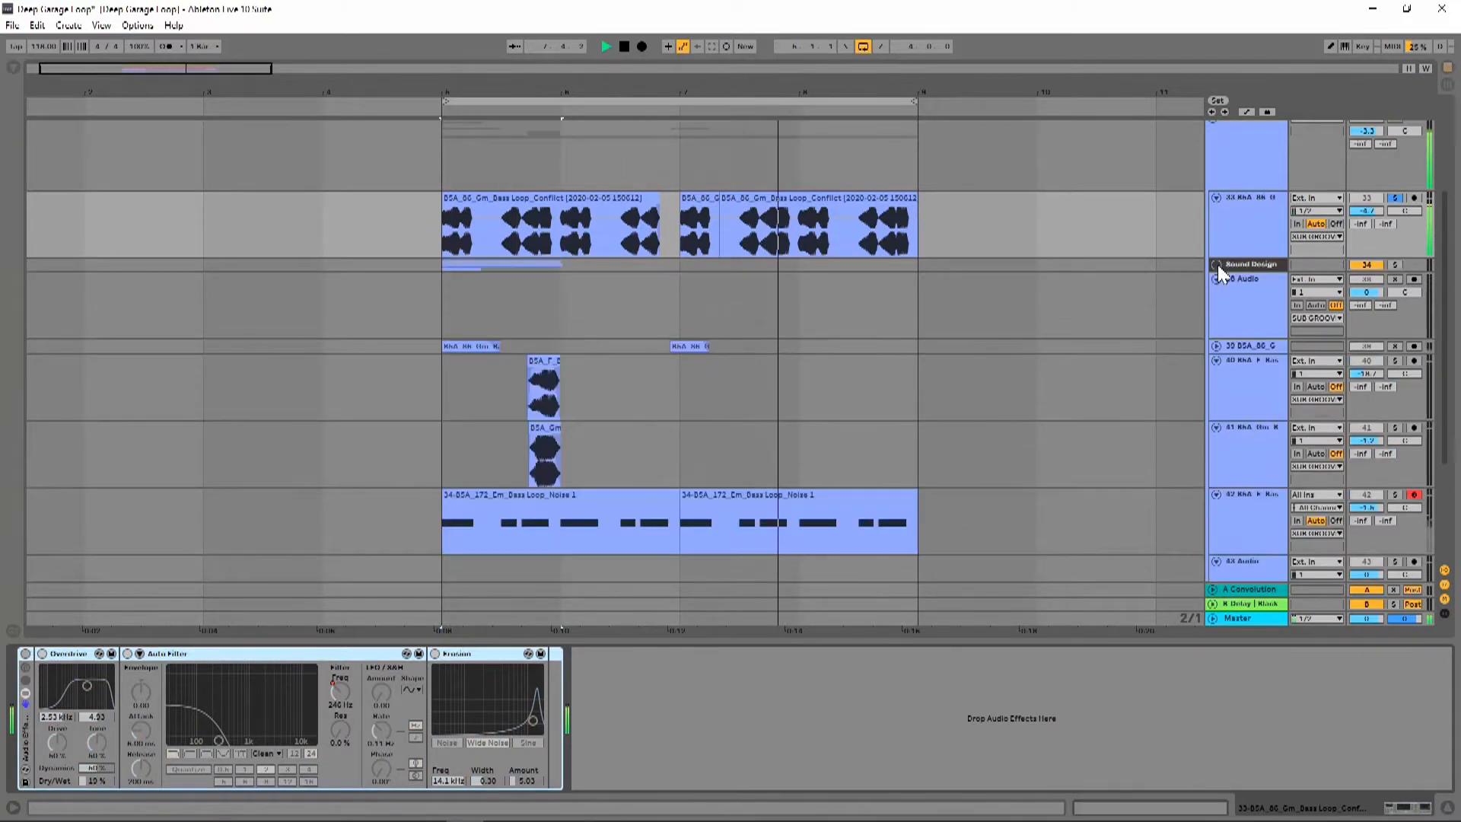
left_click(1253, 217)
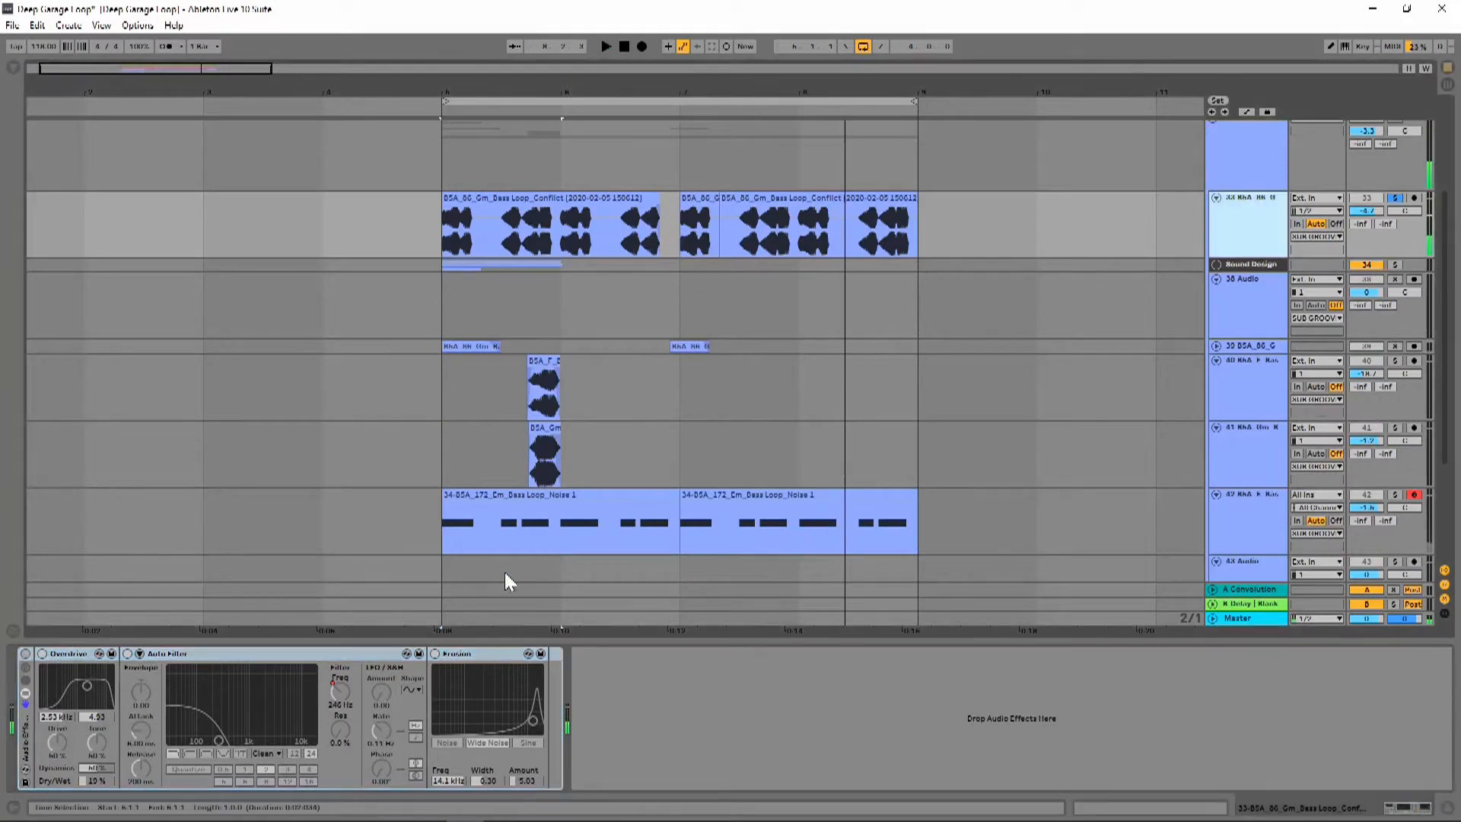
left_click(27, 654)
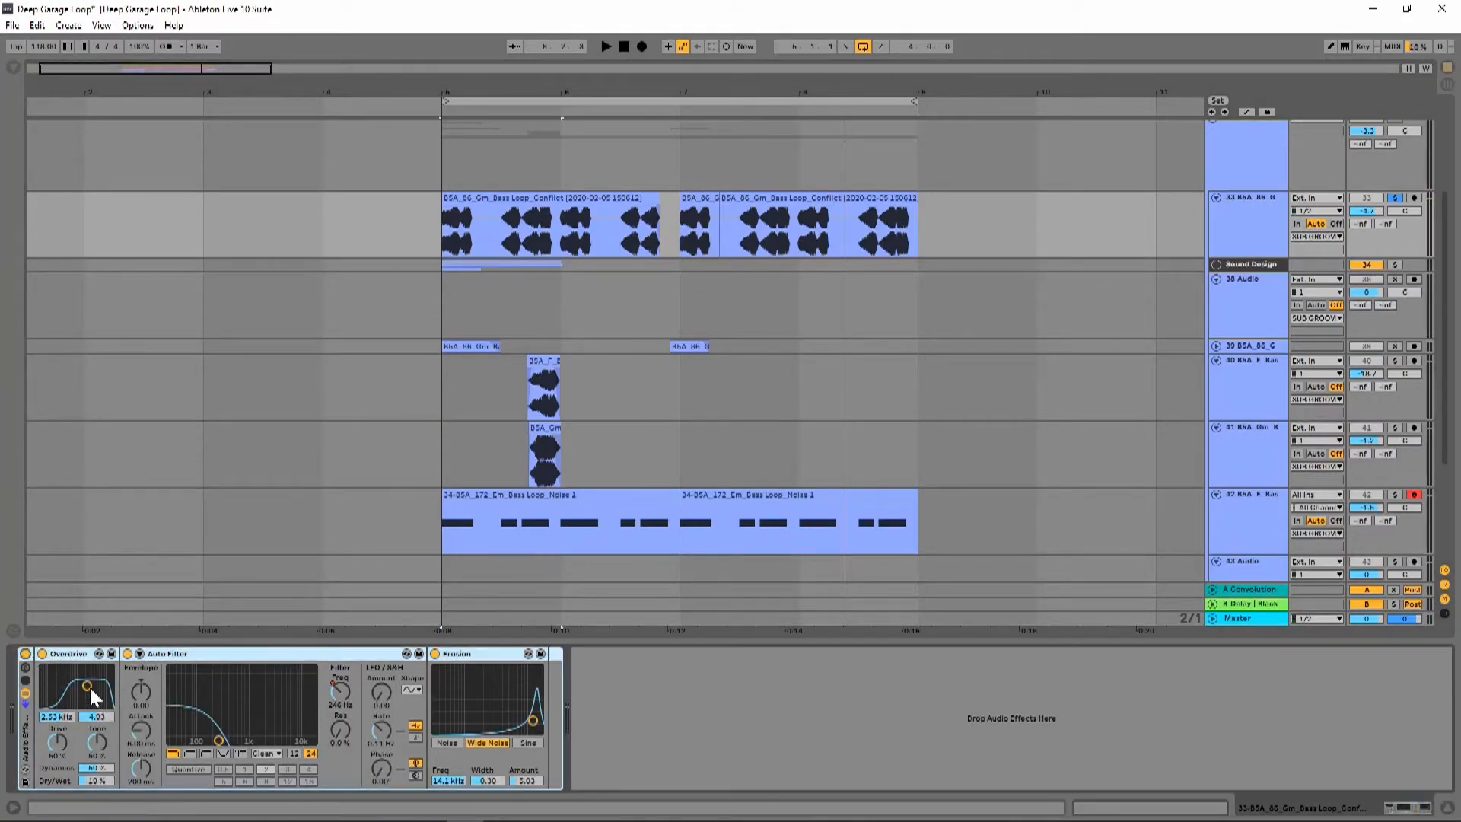
key("space")
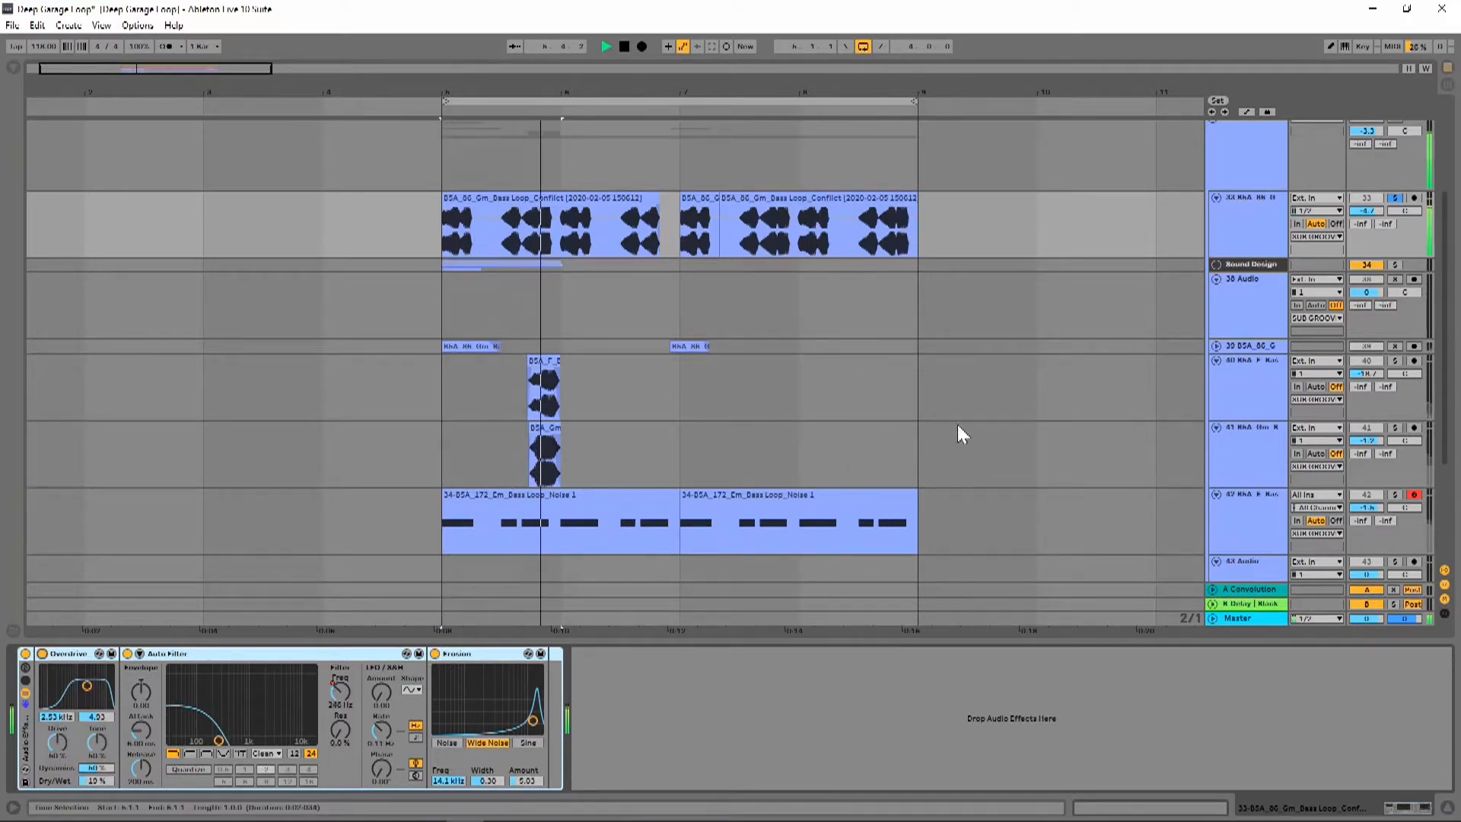
key("space")
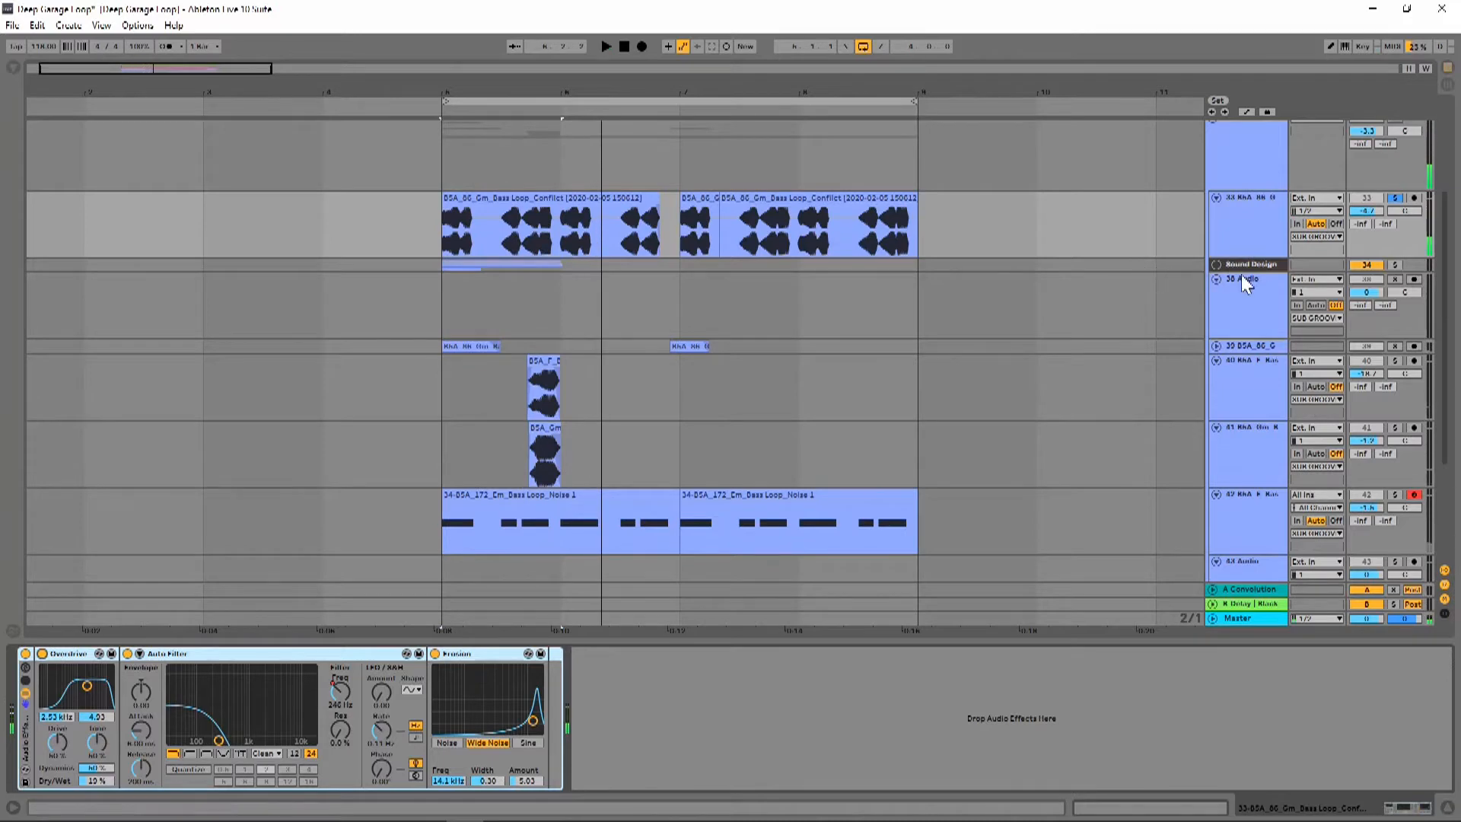
Show the Auto Filter frequency automation on track 33 and examine its curve at the loop's start
left_click(1248, 239)
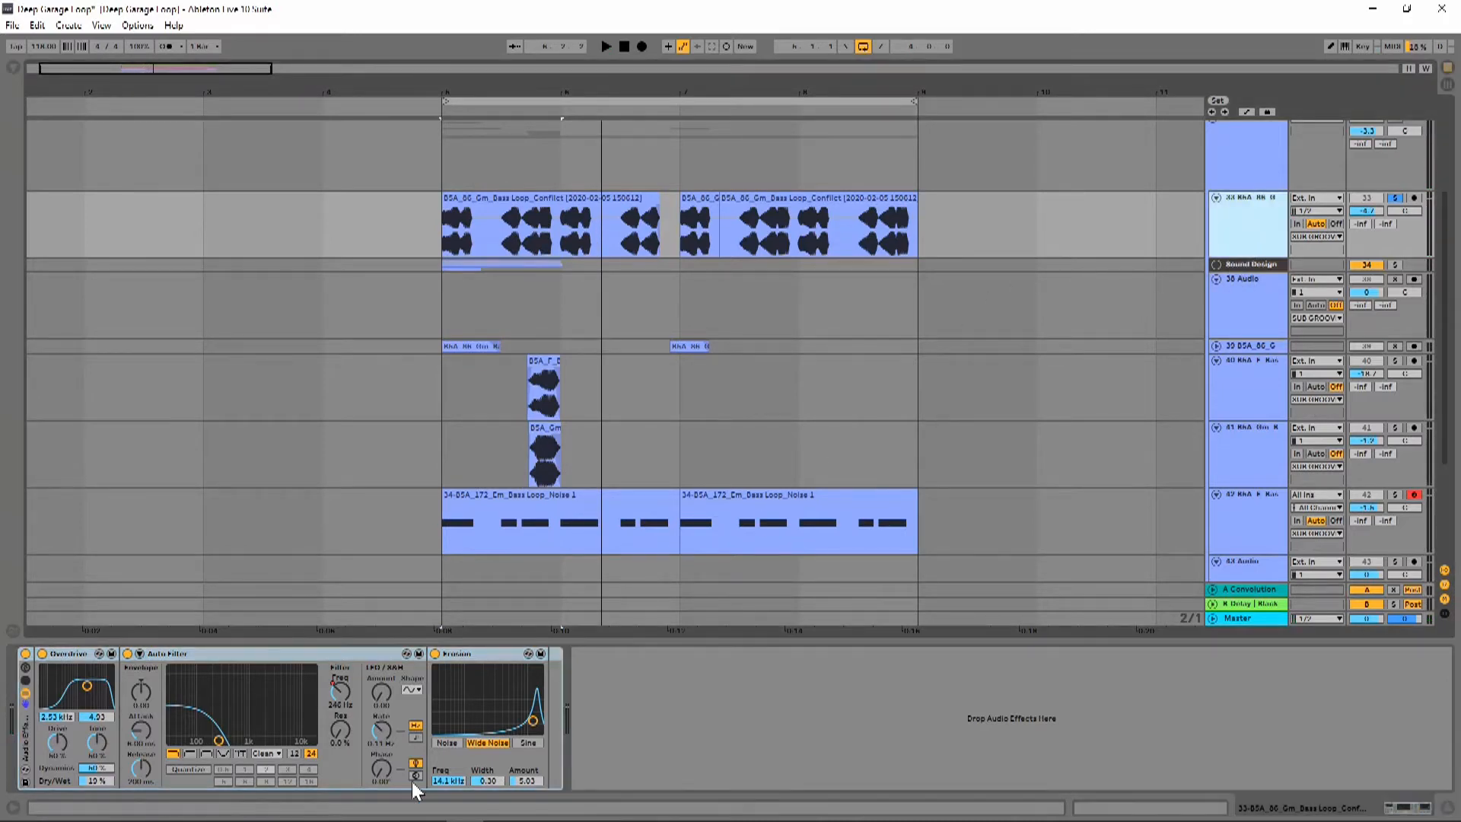
right_click(339, 694)
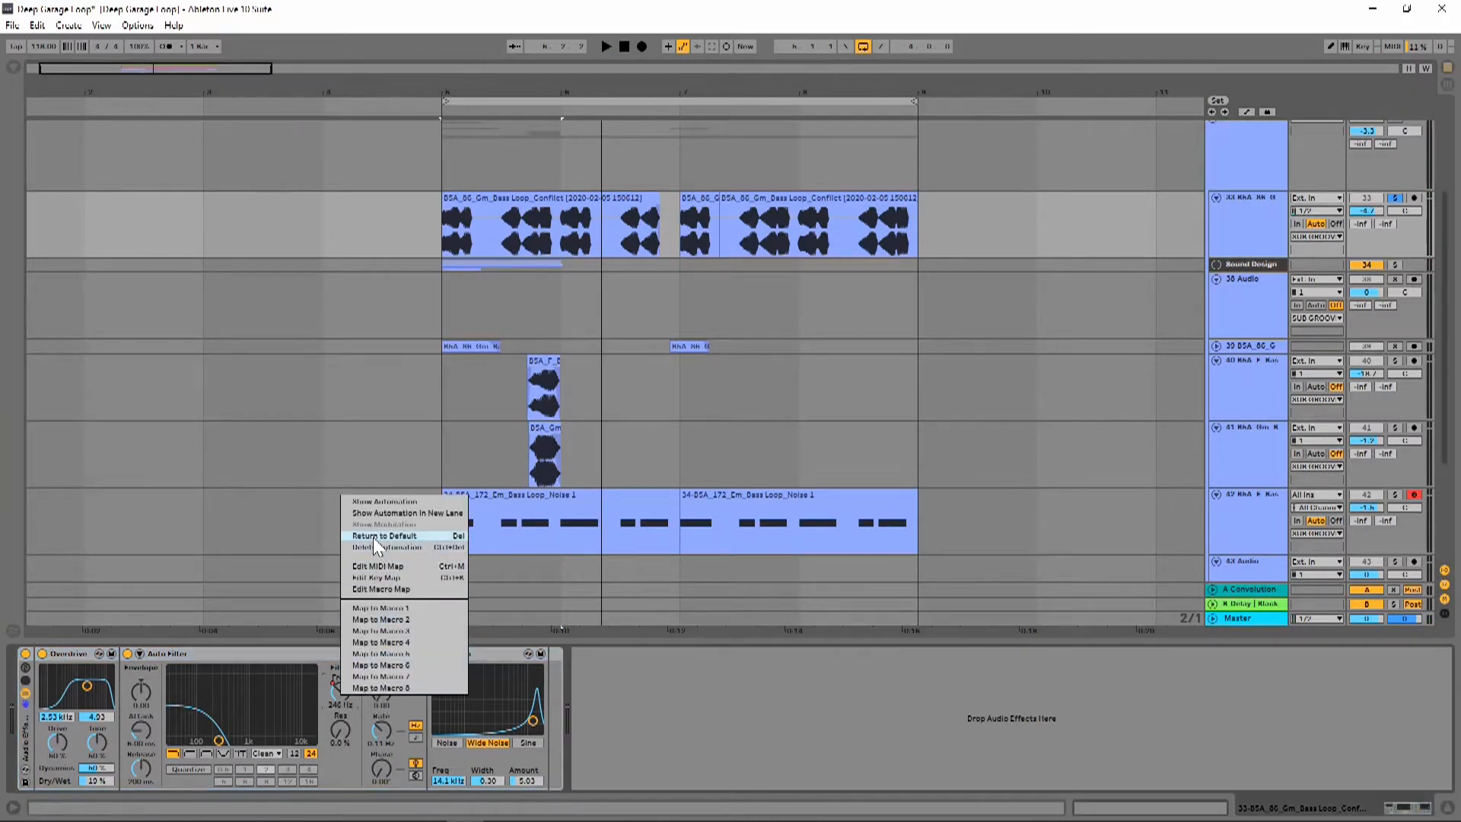
left_click(373, 506)
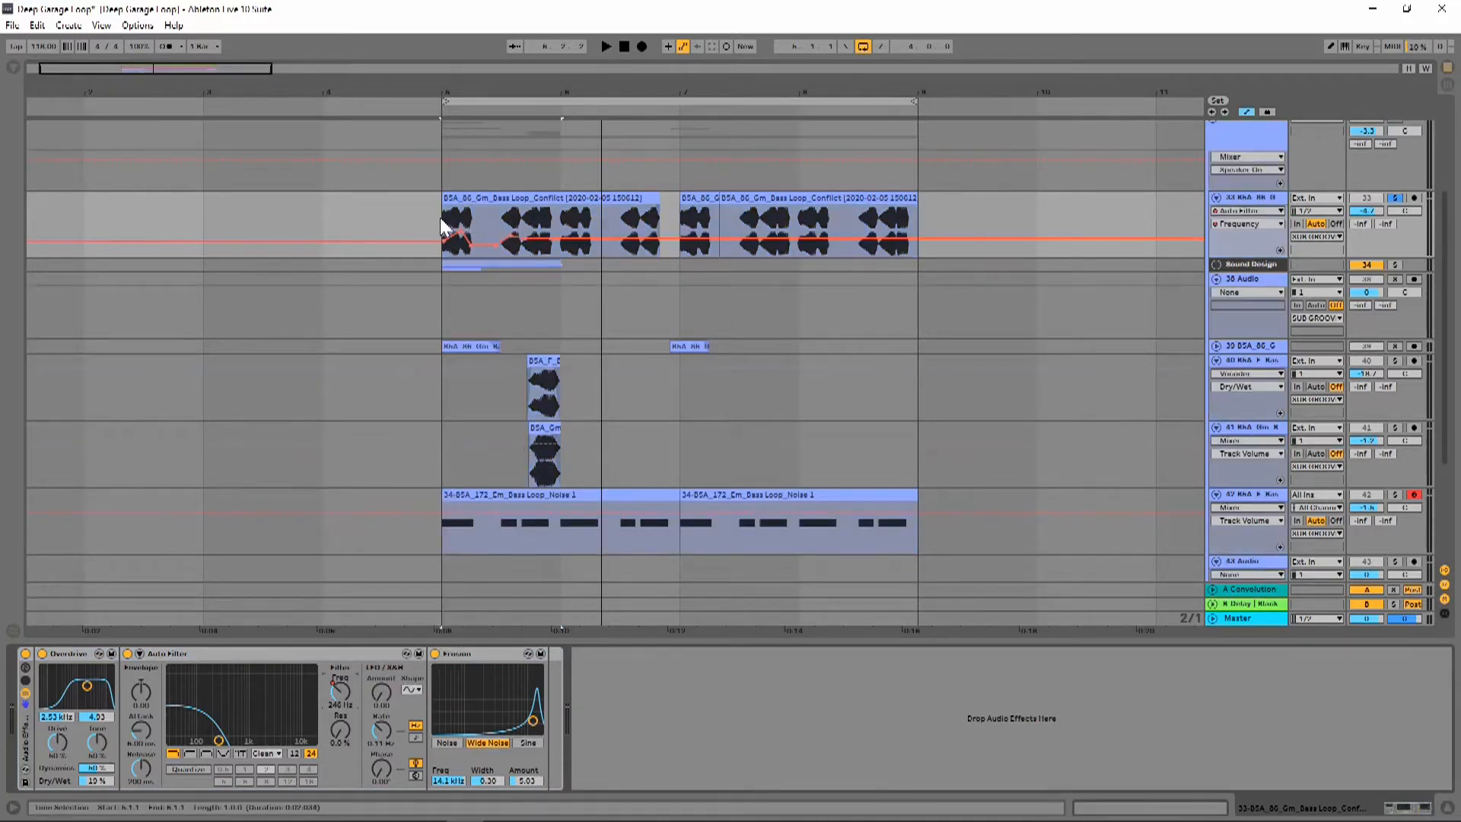
left_click(450, 242)
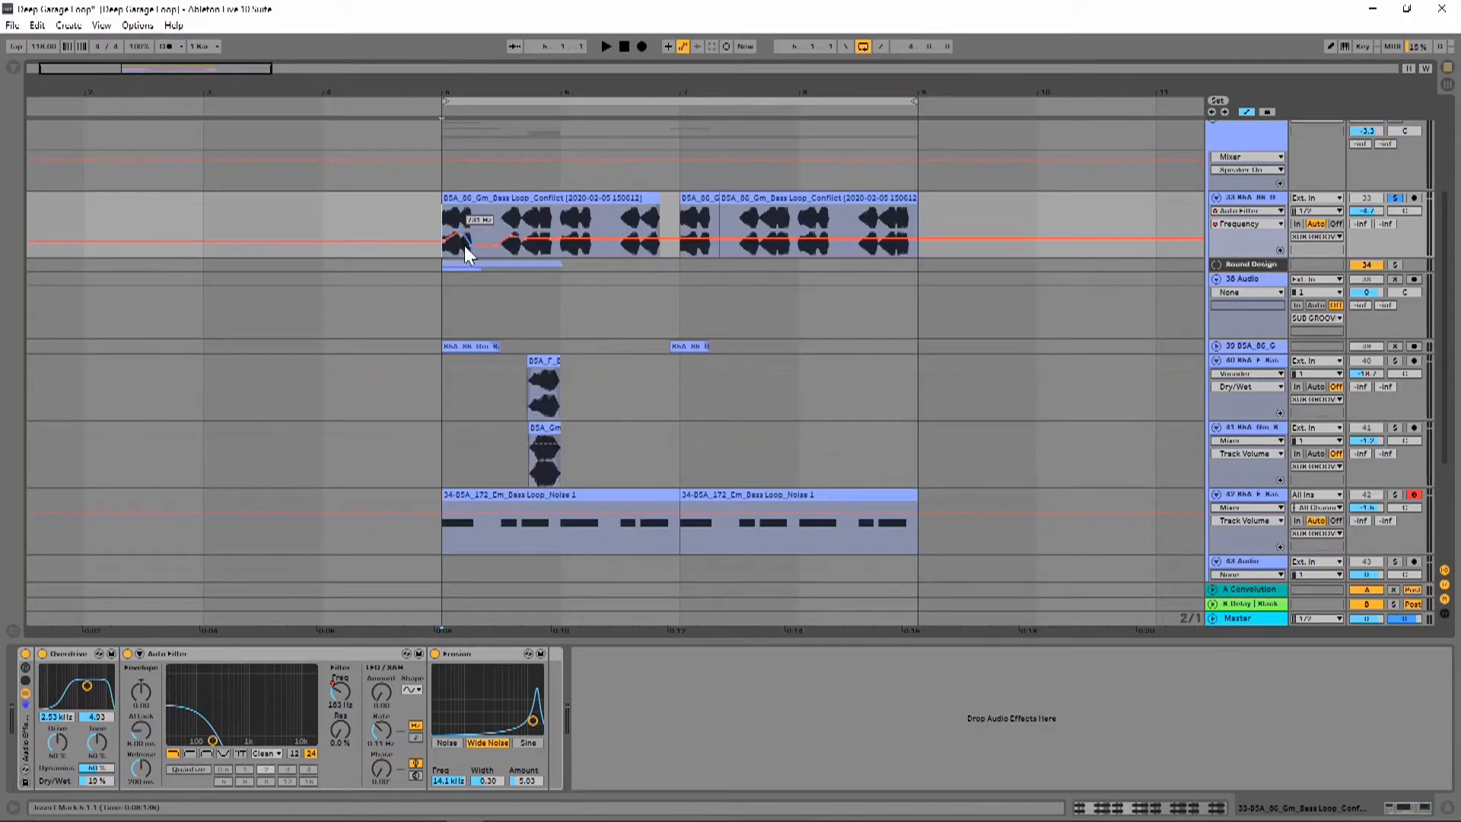
Play the loop from its start with track 33 unsoloed and display track 33's device chain
left_click(1248, 312)
key("space")
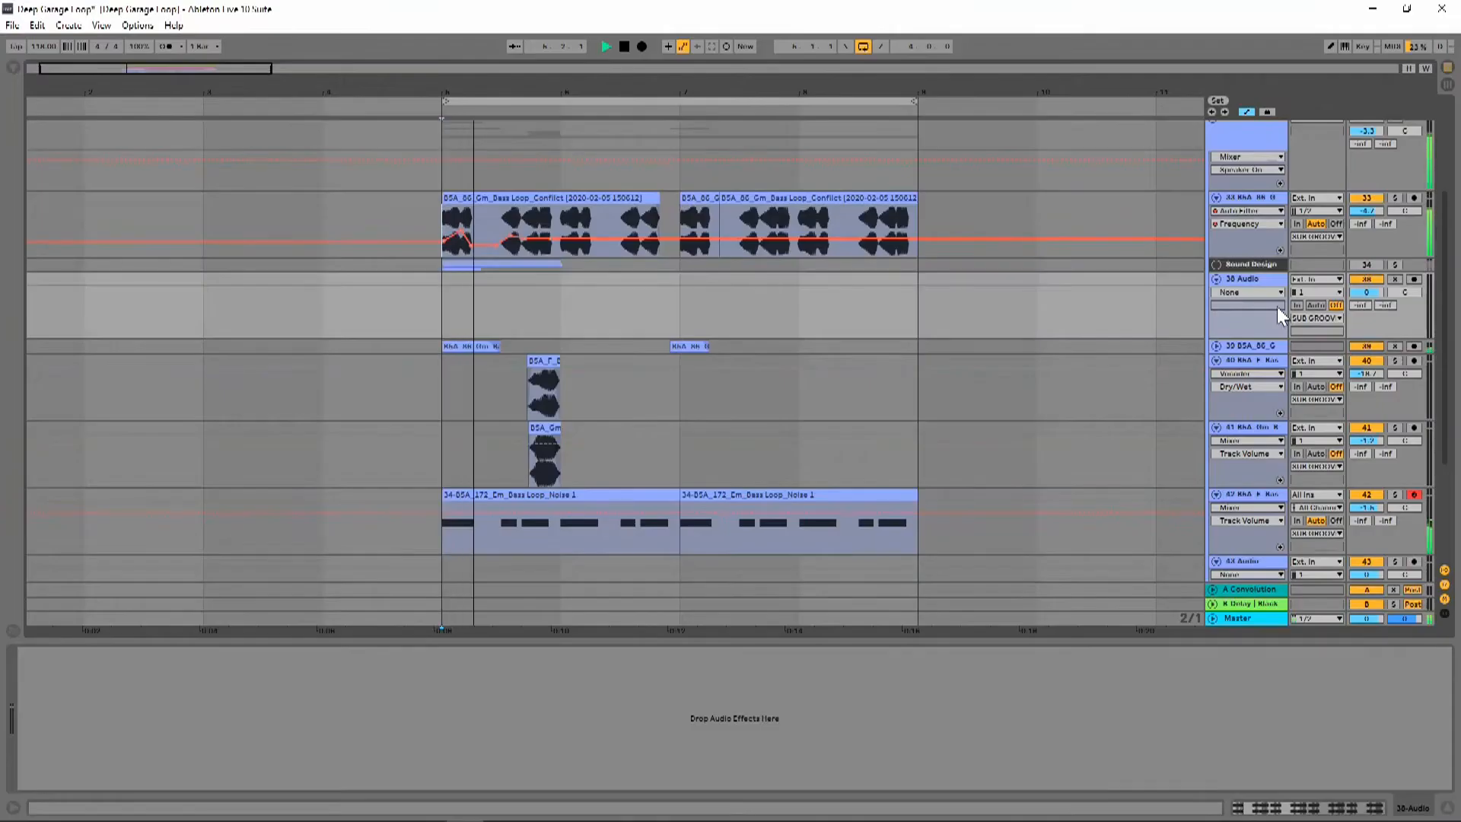
left_click(1280, 239)
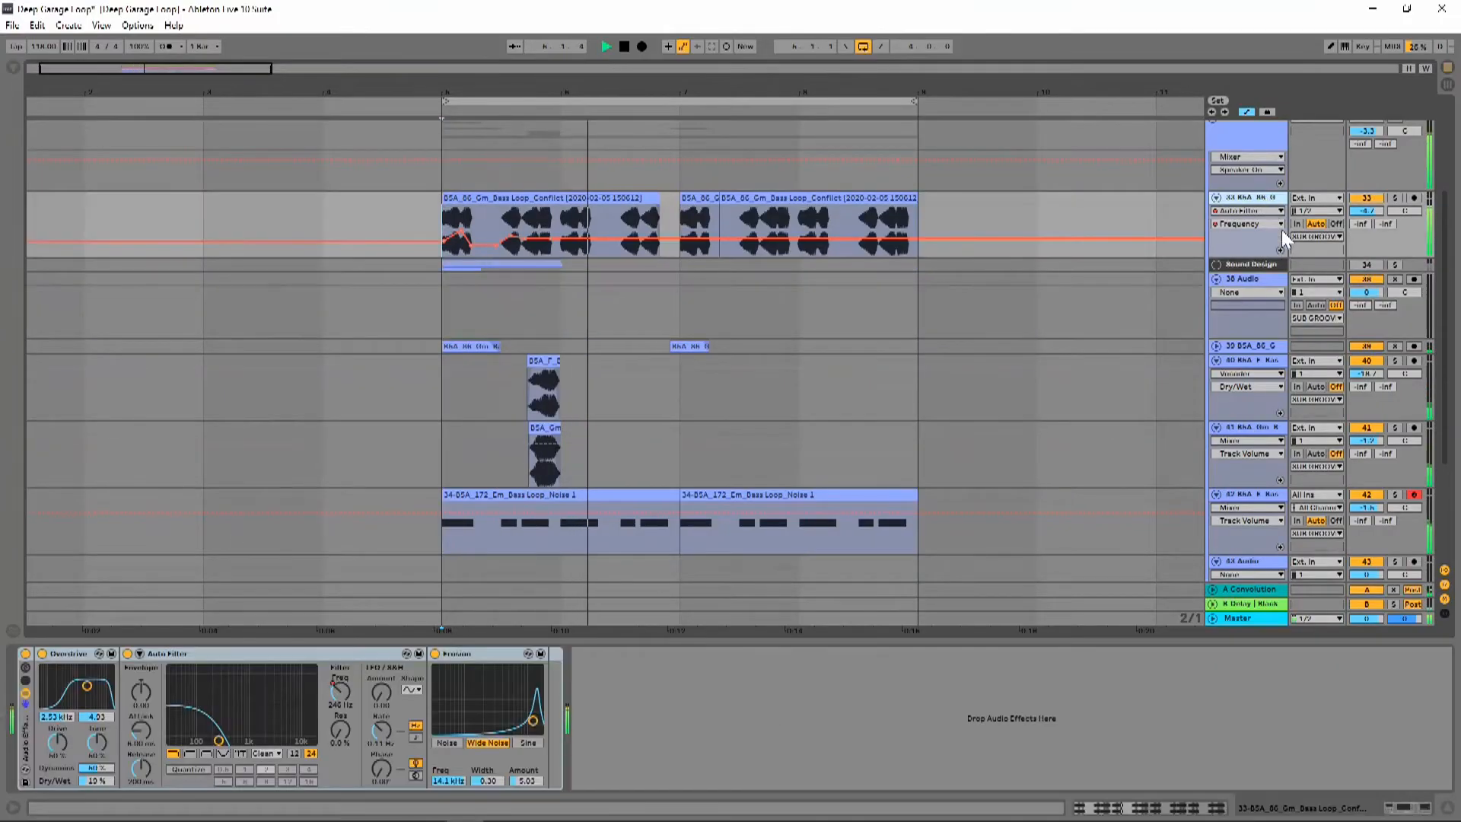
Unfold and solo track 39, and examine the Blackhole plug-in settings in its device chain
left_click(1217, 346)
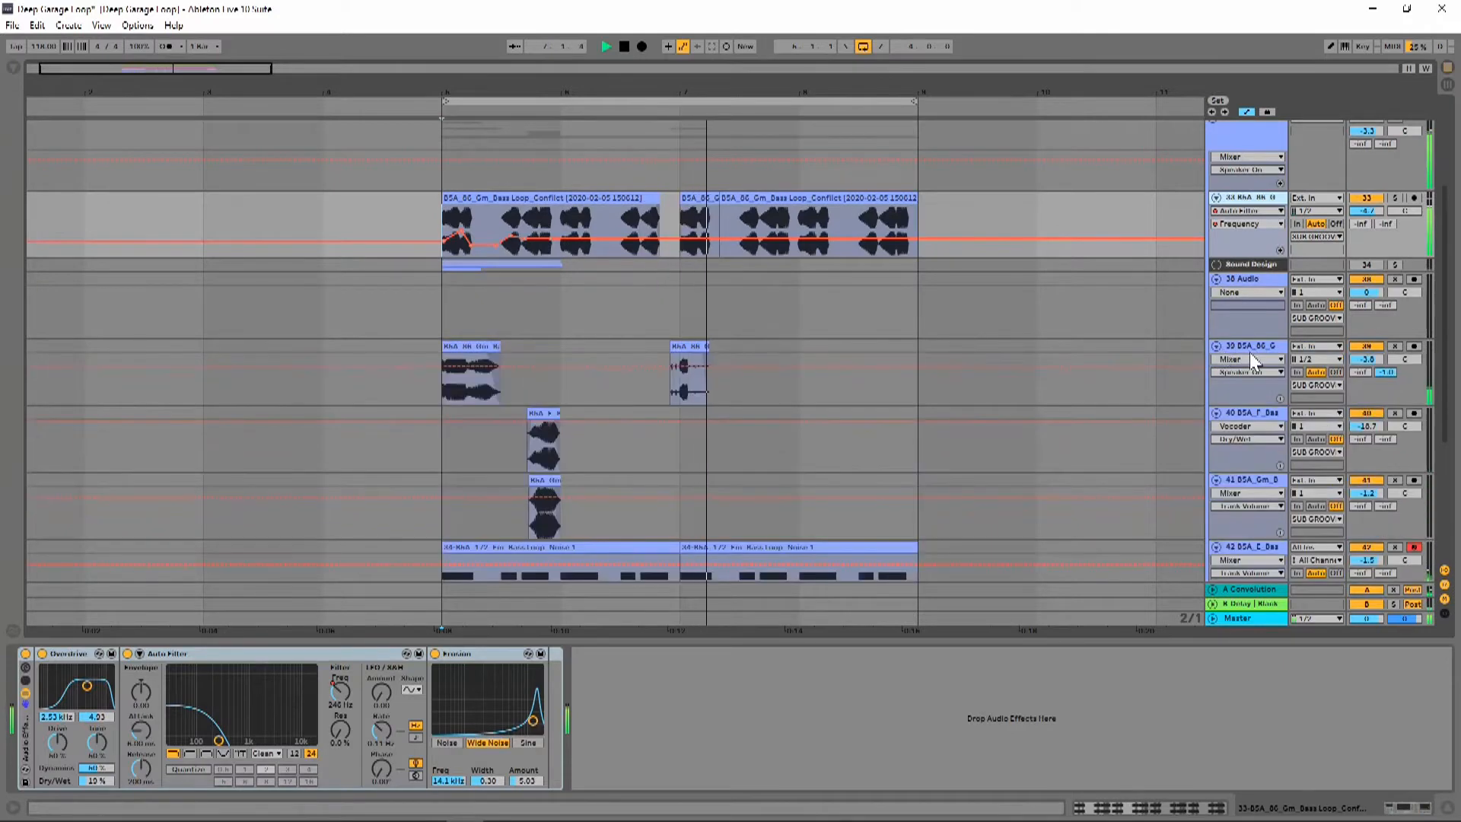
left_click(1393, 346)
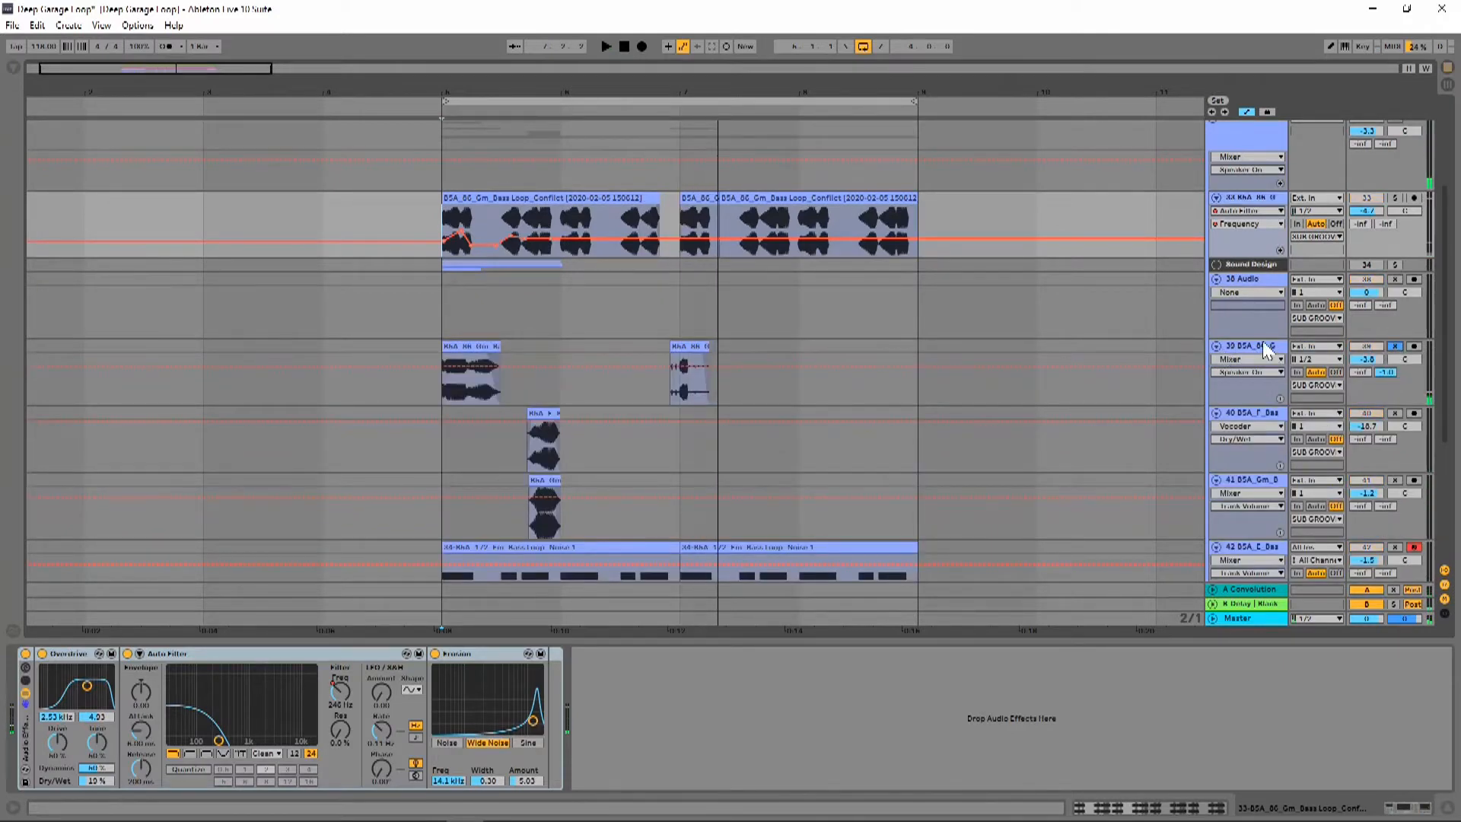
left_click(1263, 342)
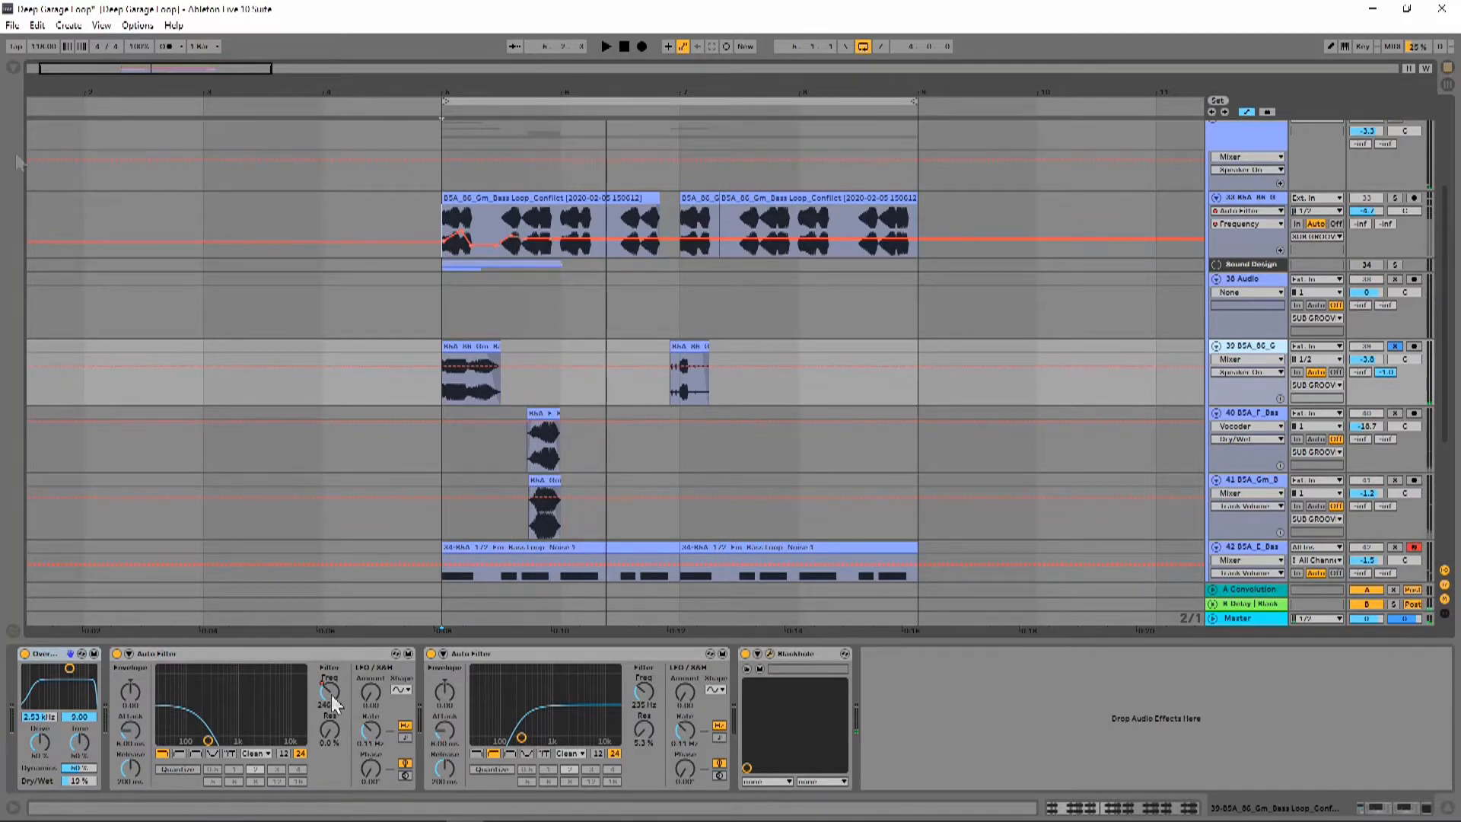
left_click_drag(0, 107, 515, 144)
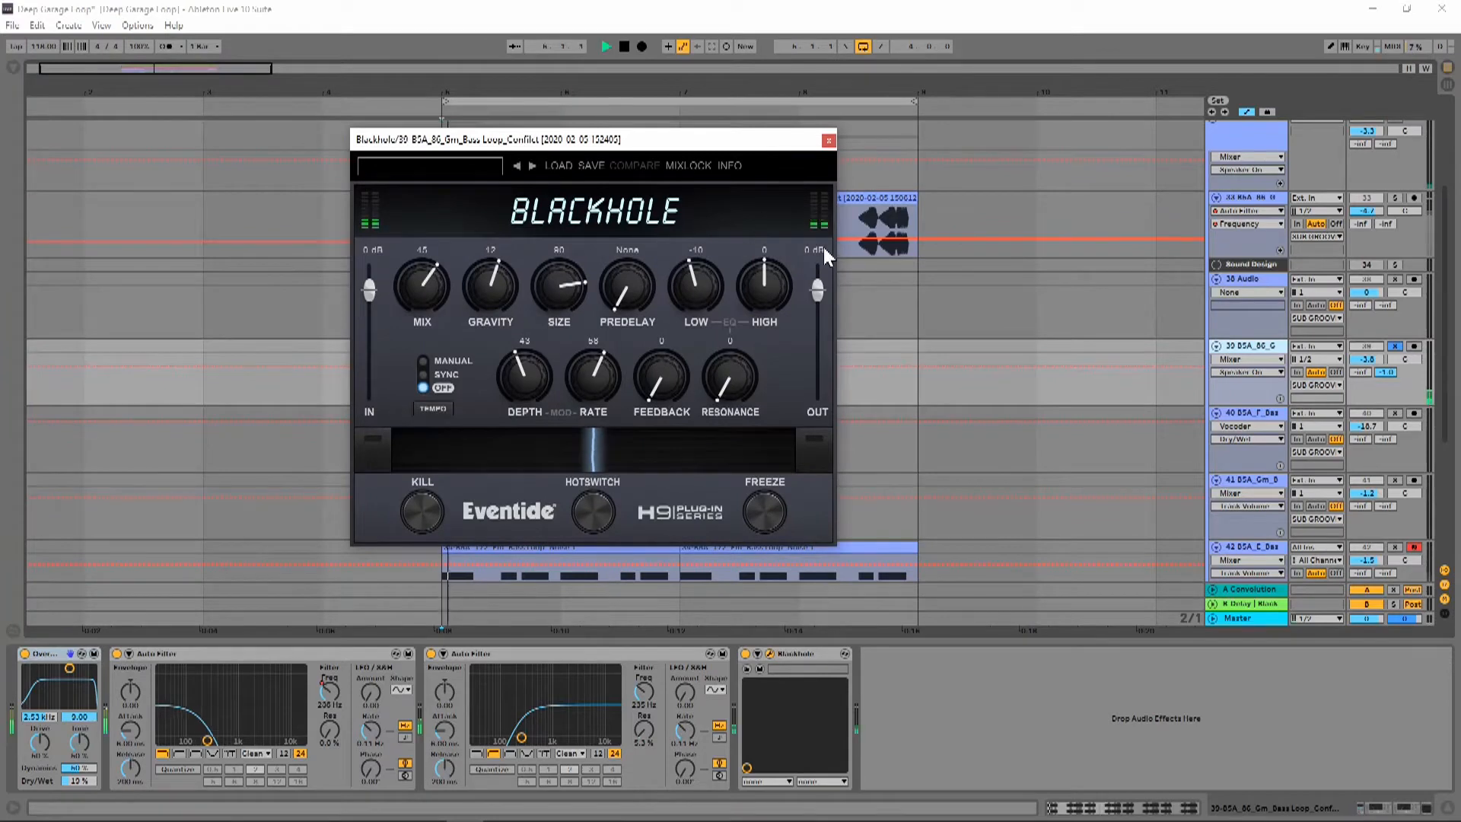
left_click(828, 141)
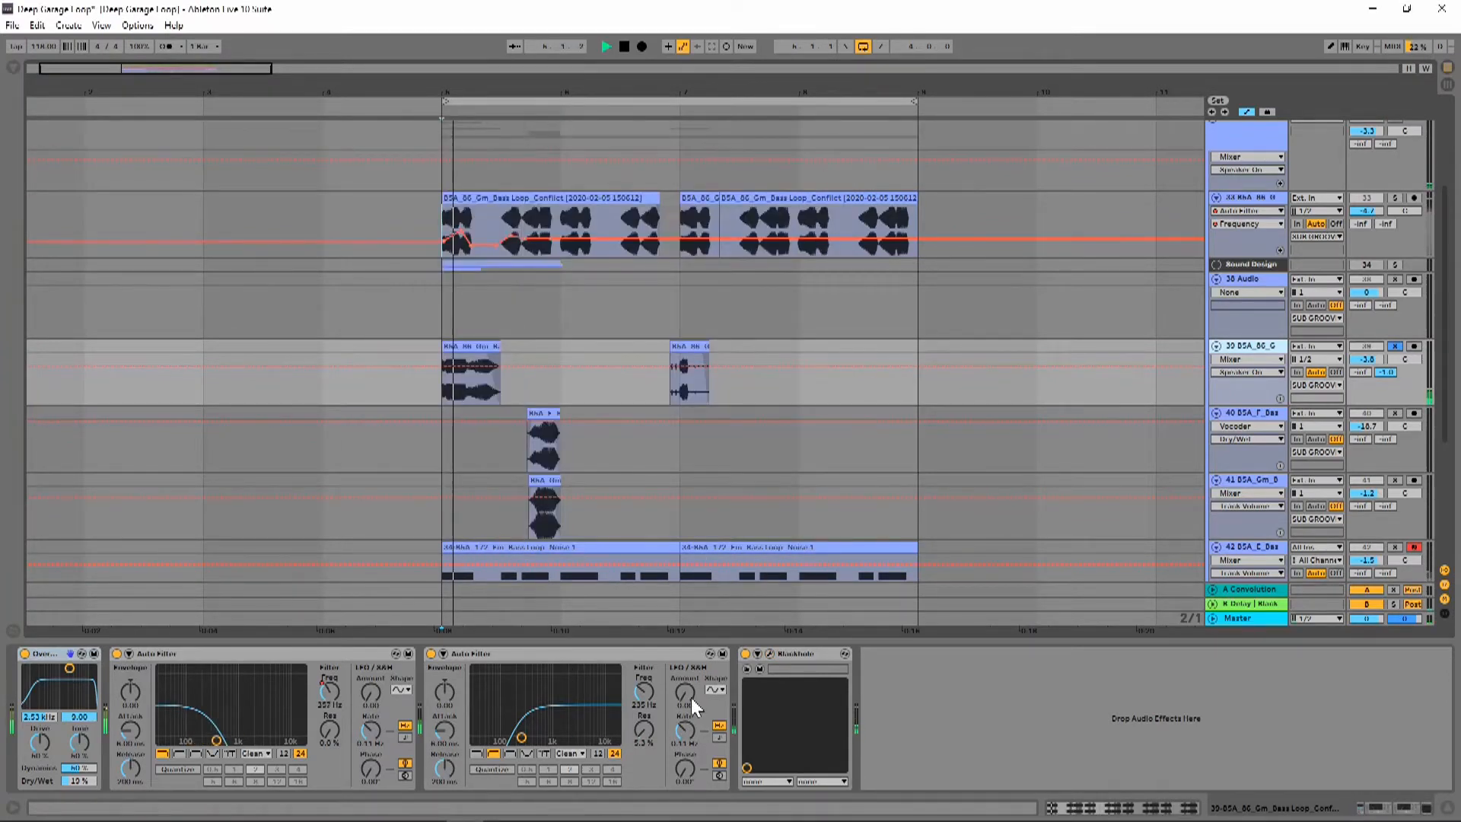
Display the clip volume envelope of the first clip on track 39 and audition it
left_click(473, 350)
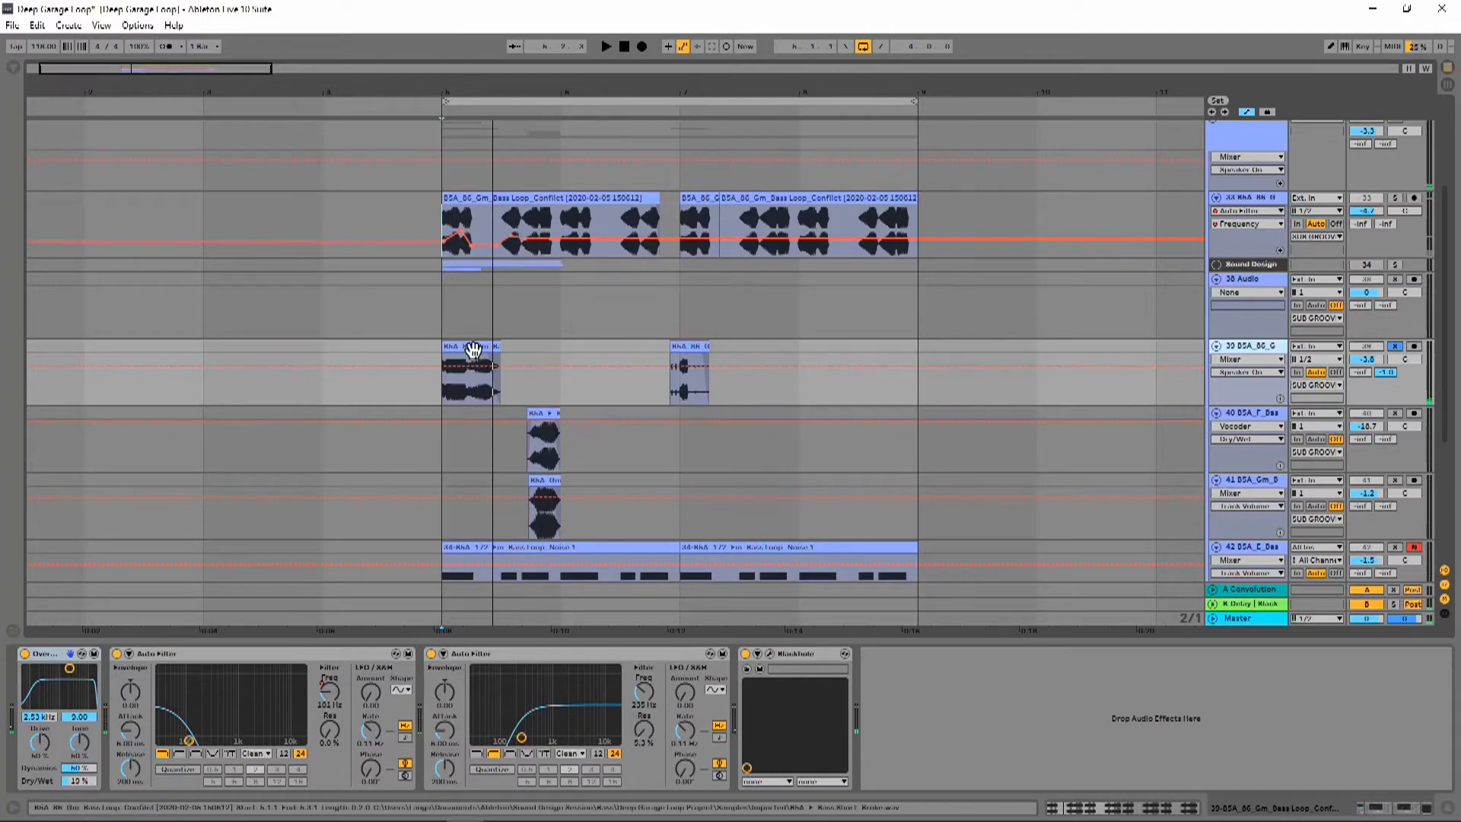
double_click(473, 350)
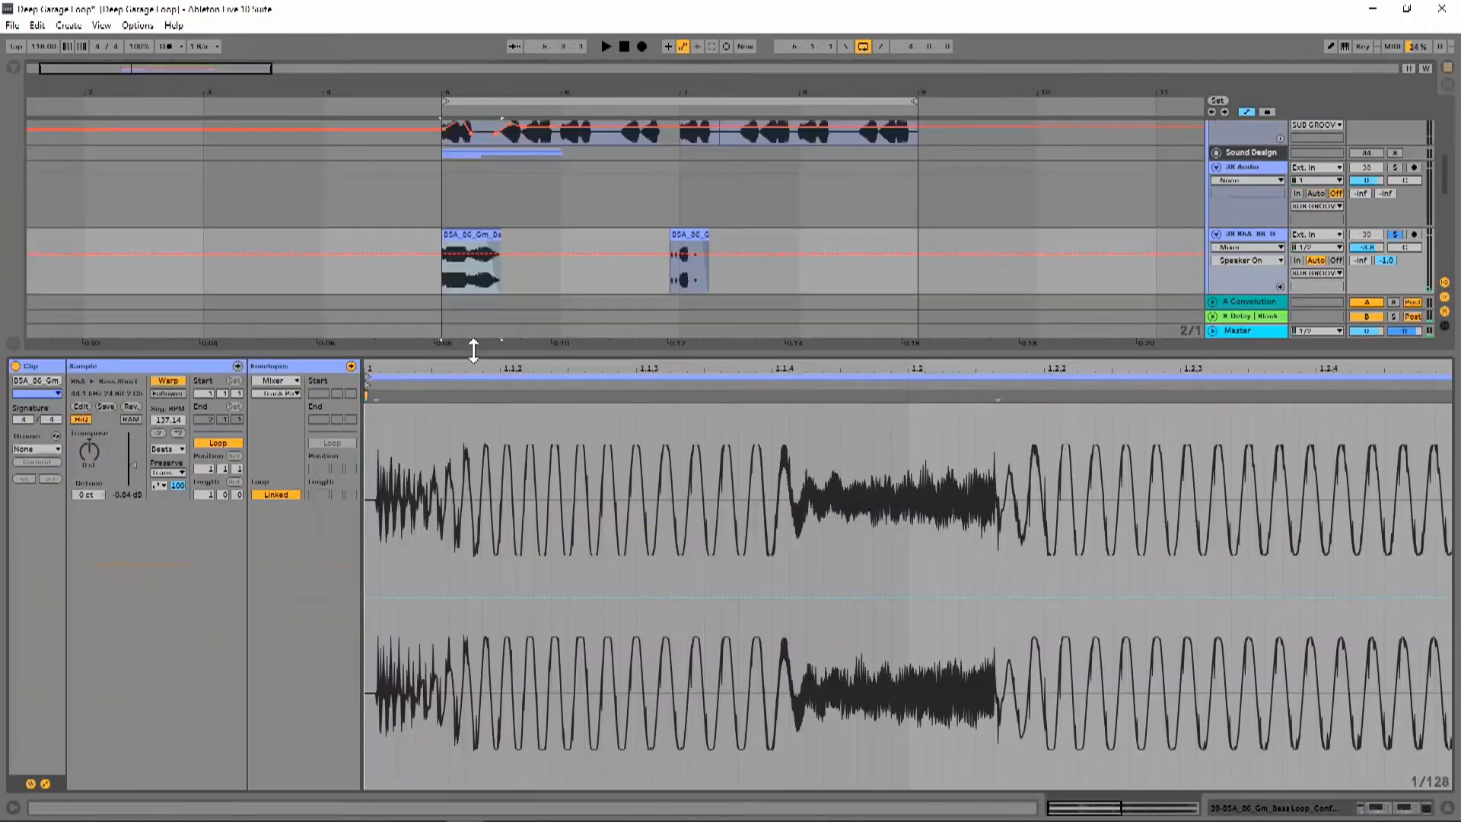
left_click(278, 385)
left_click(281, 391)
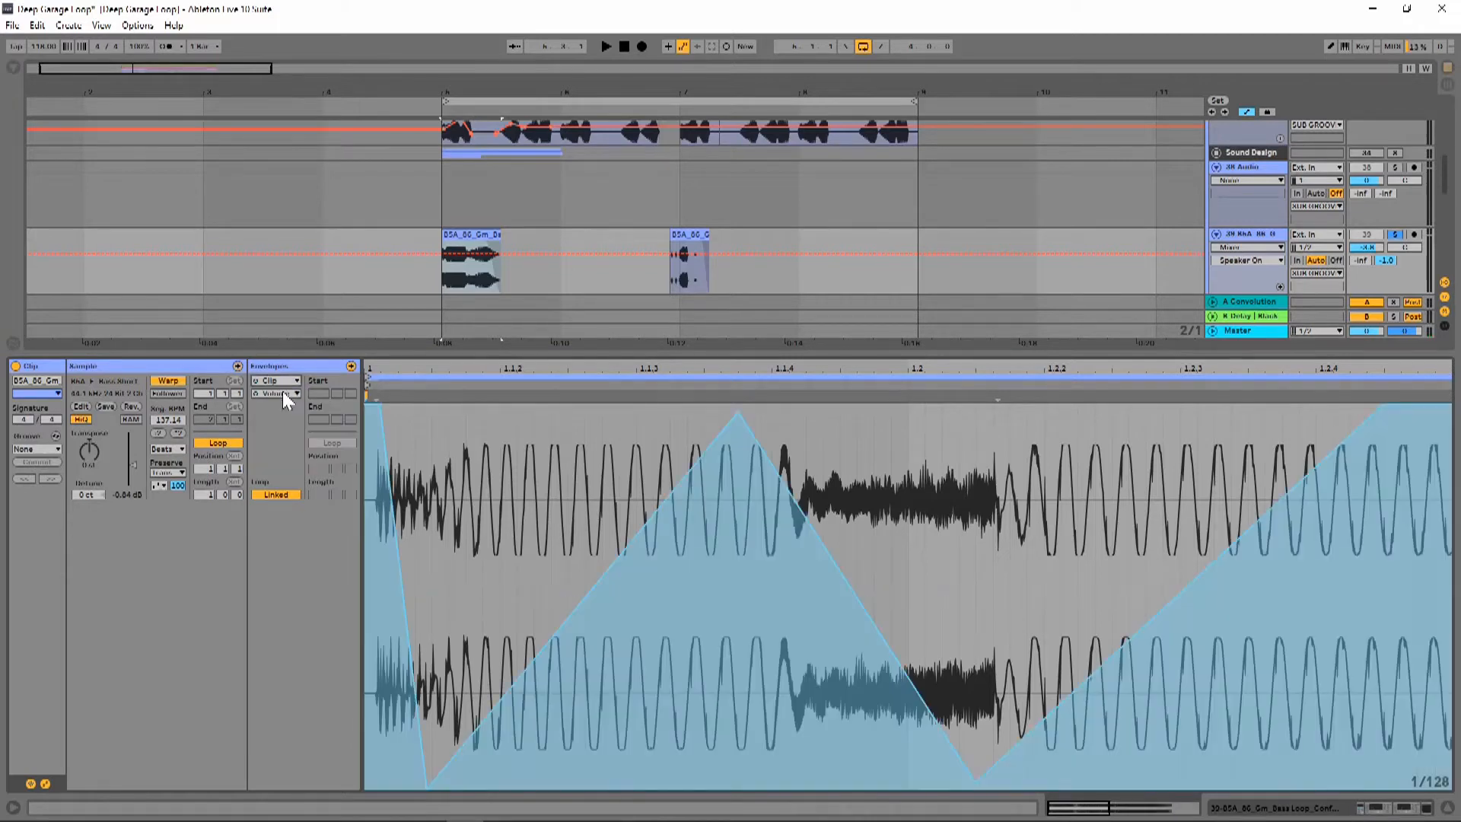
key("space")
key("space")
key("space")
key("space")
key("space")
left_click(258, 392)
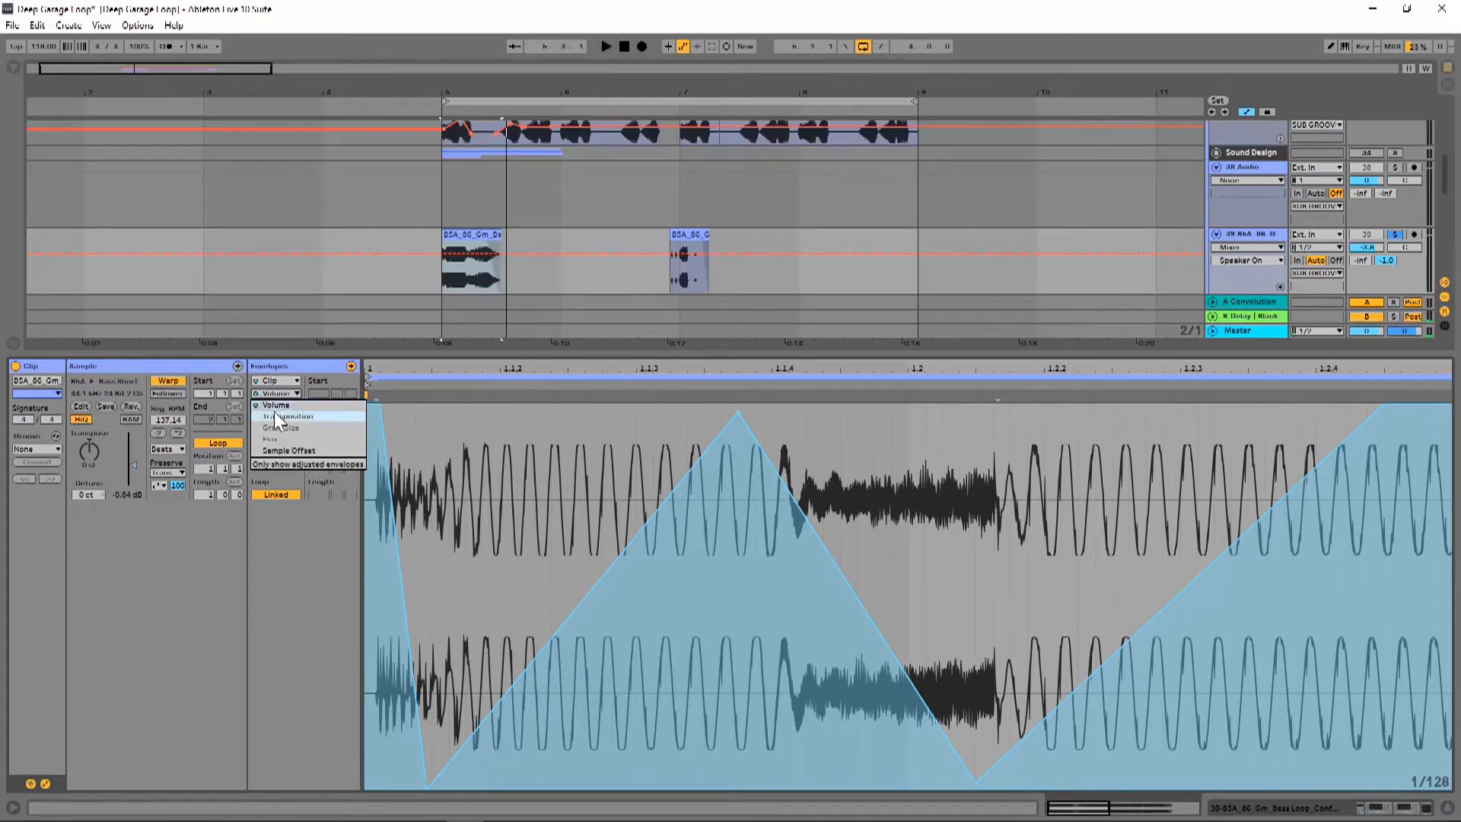
left_click(294, 372)
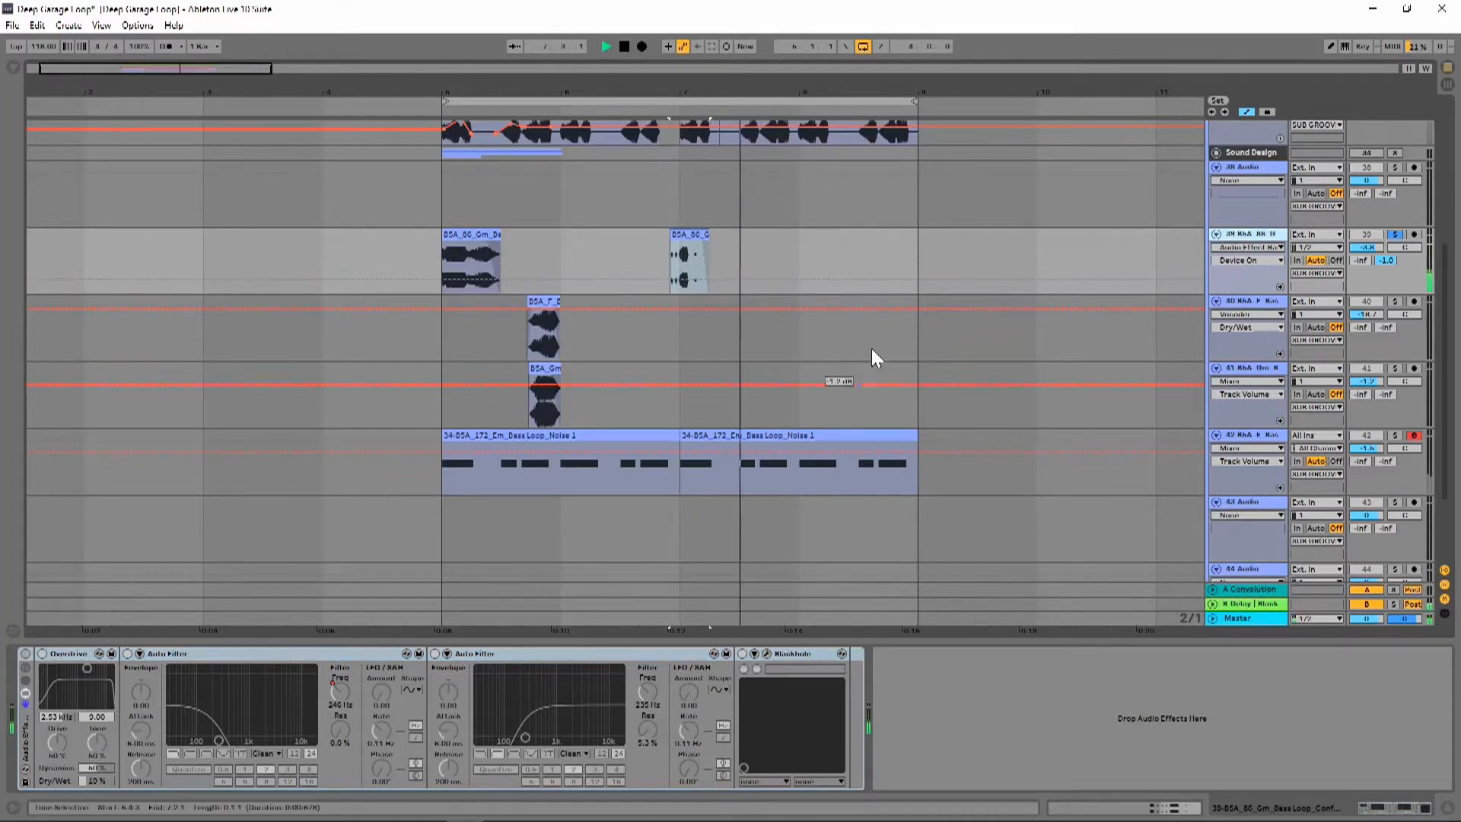
Display the transposition envelope of the second clip on track 39
double_click(680, 236)
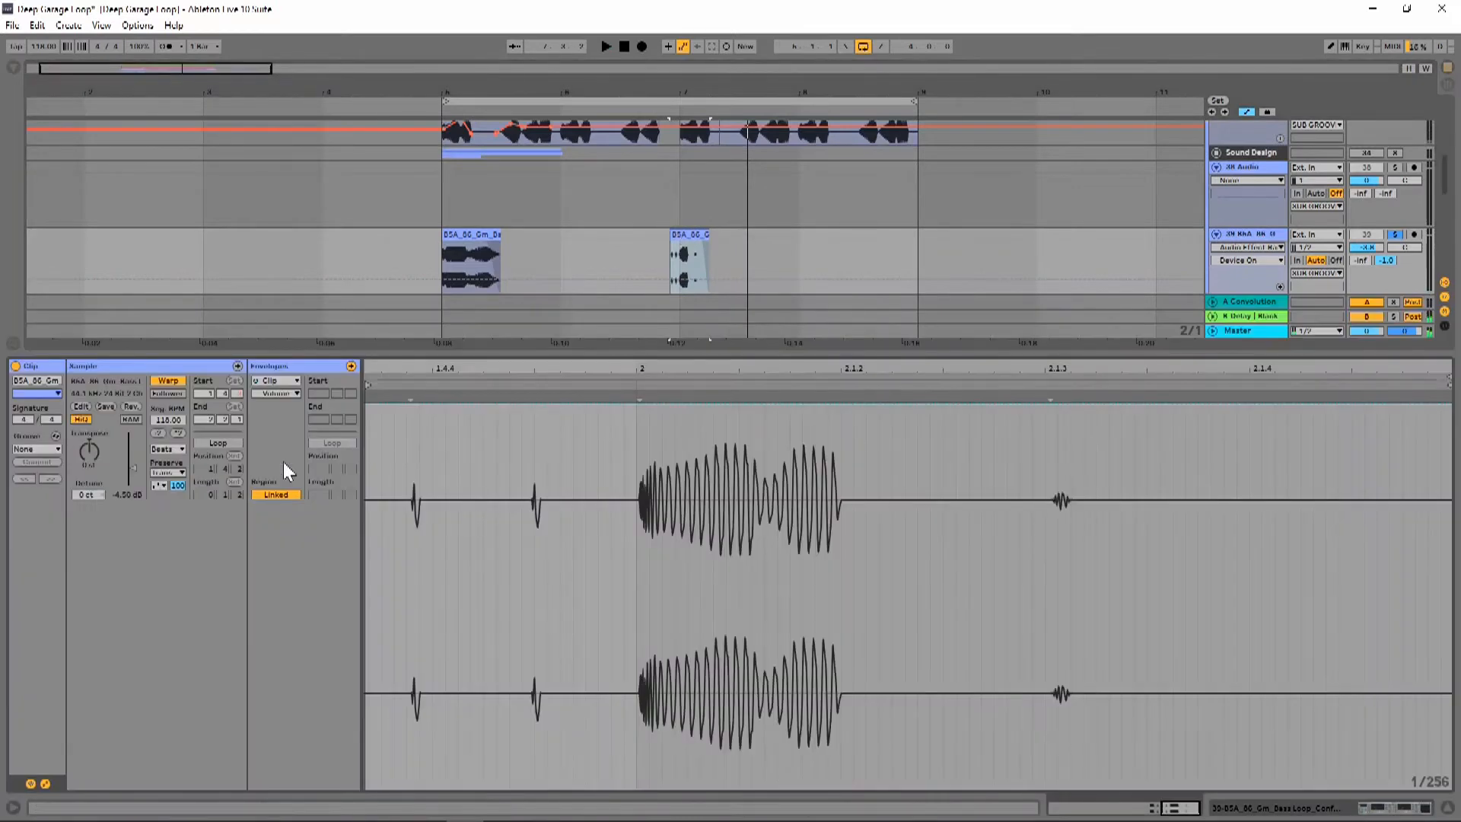
left_click(280, 393)
left_click(278, 392)
left_click(281, 394)
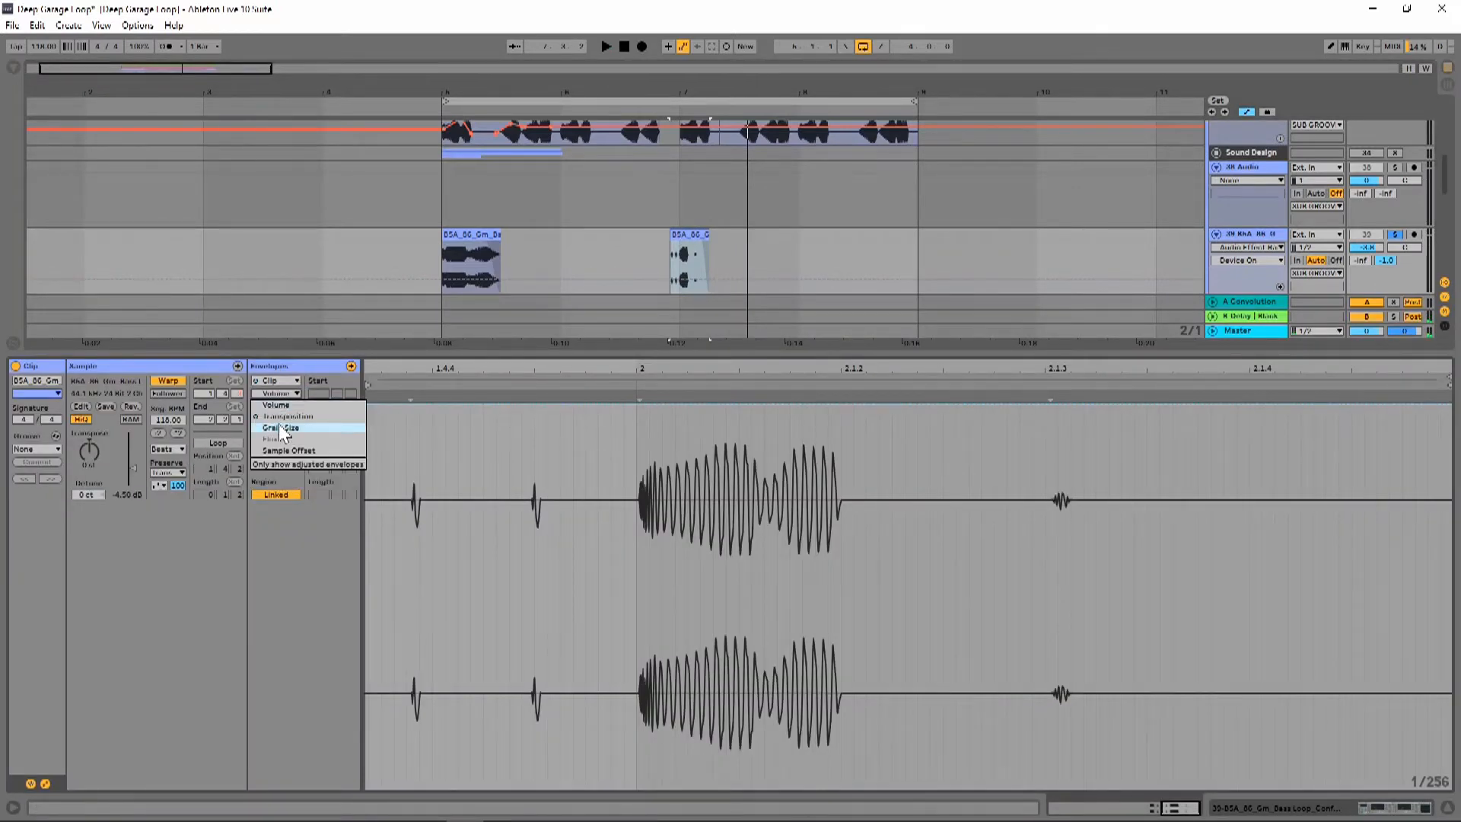
left_click(279, 417)
left_click(423, 541)
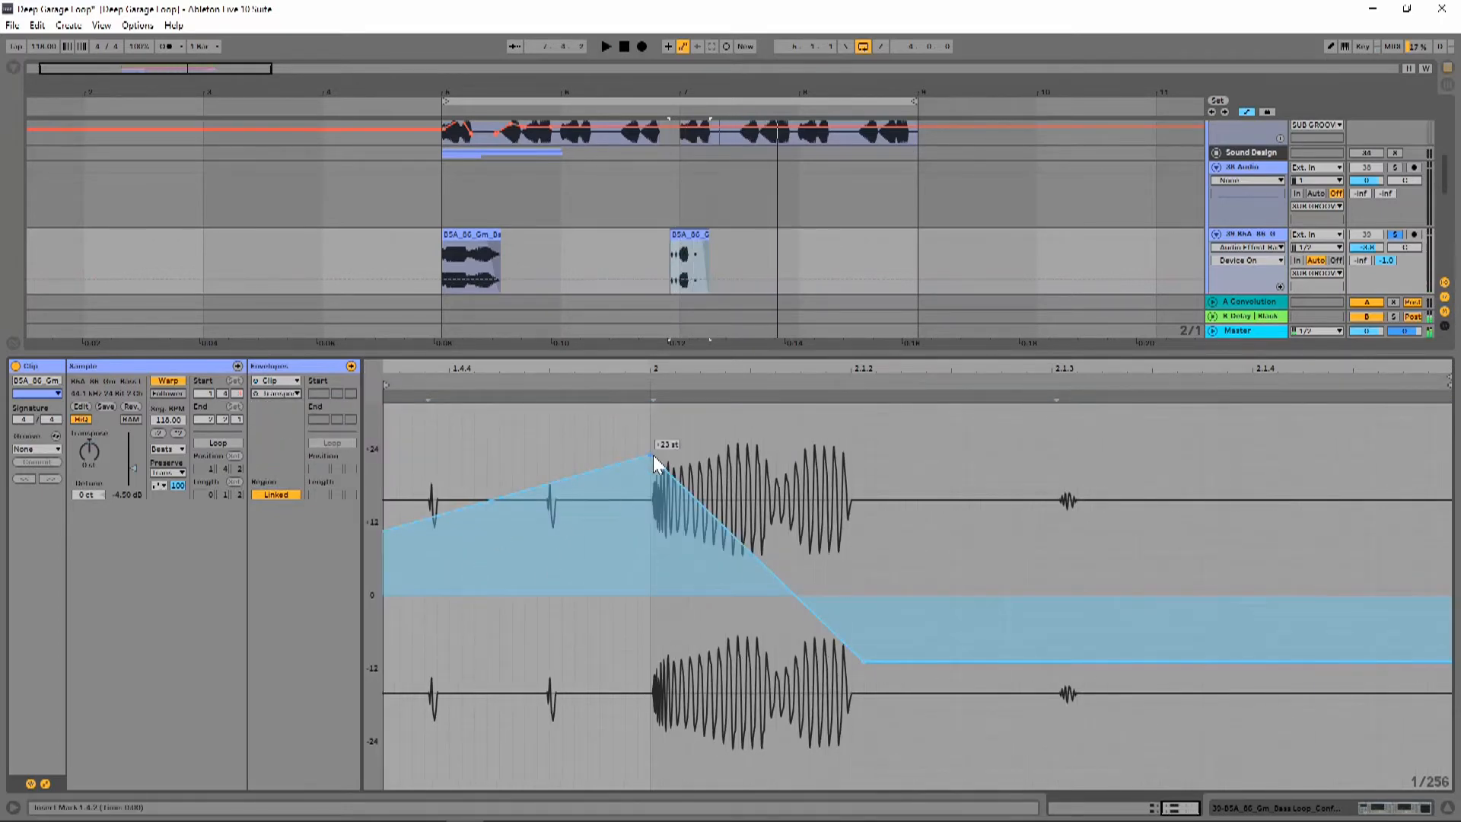
Try a more extreme transposition curve on the second clip, with breakpoints pulled far up and down, the last at about 39 st
key("space")
left_click_drag(652, 456, 587, 759)
key("space")
left_click_drag(706, 719, 525, 447)
key("space")
left_click_drag(641, 555, 710, 780)
left_click_drag(884, 740, 923, 436)
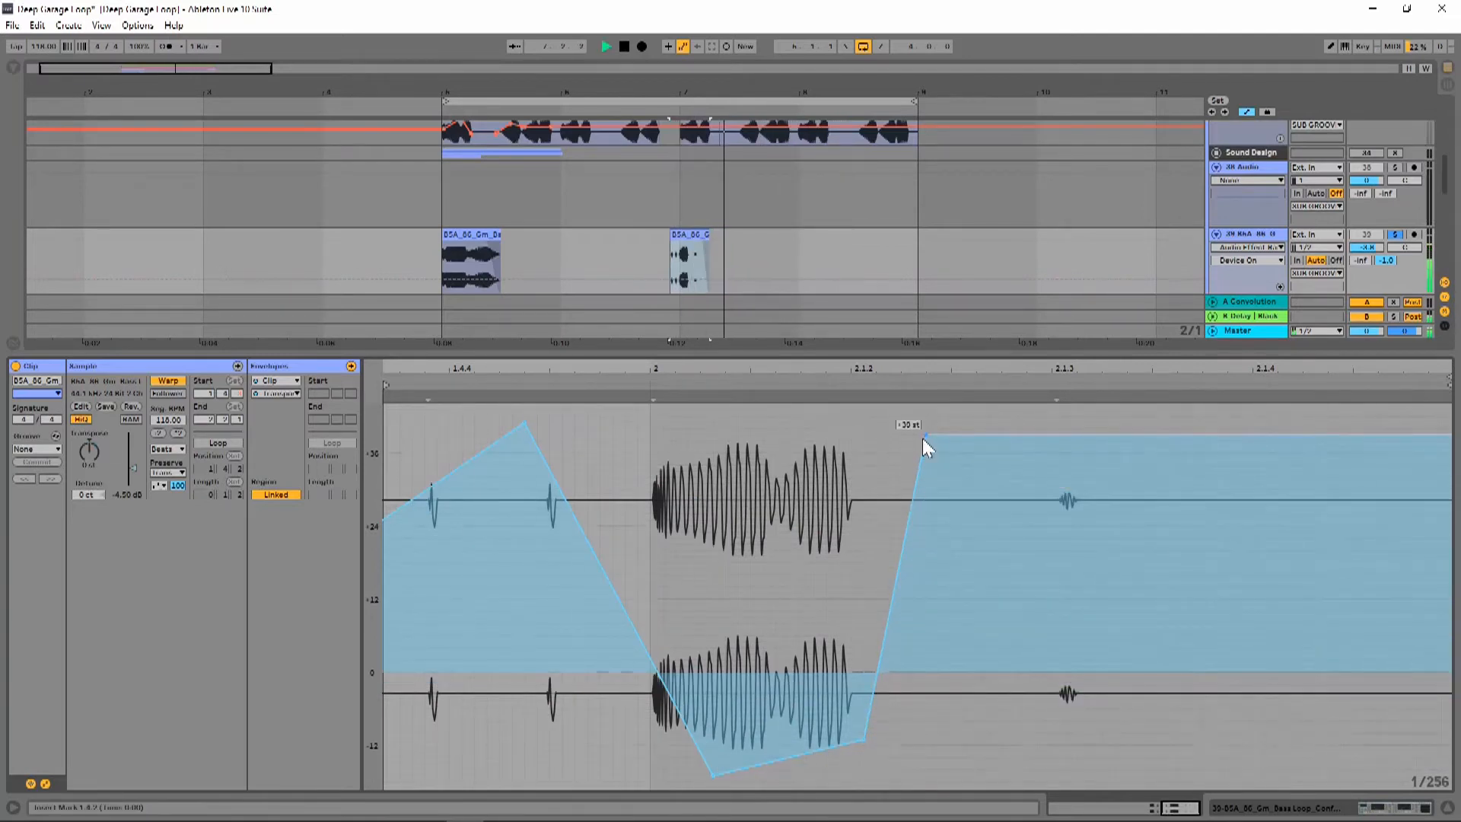
Undo the changes to the second clip's transposition envelope
key("ctrl+z")
key("ctrl+z")
key("ctrl+z")
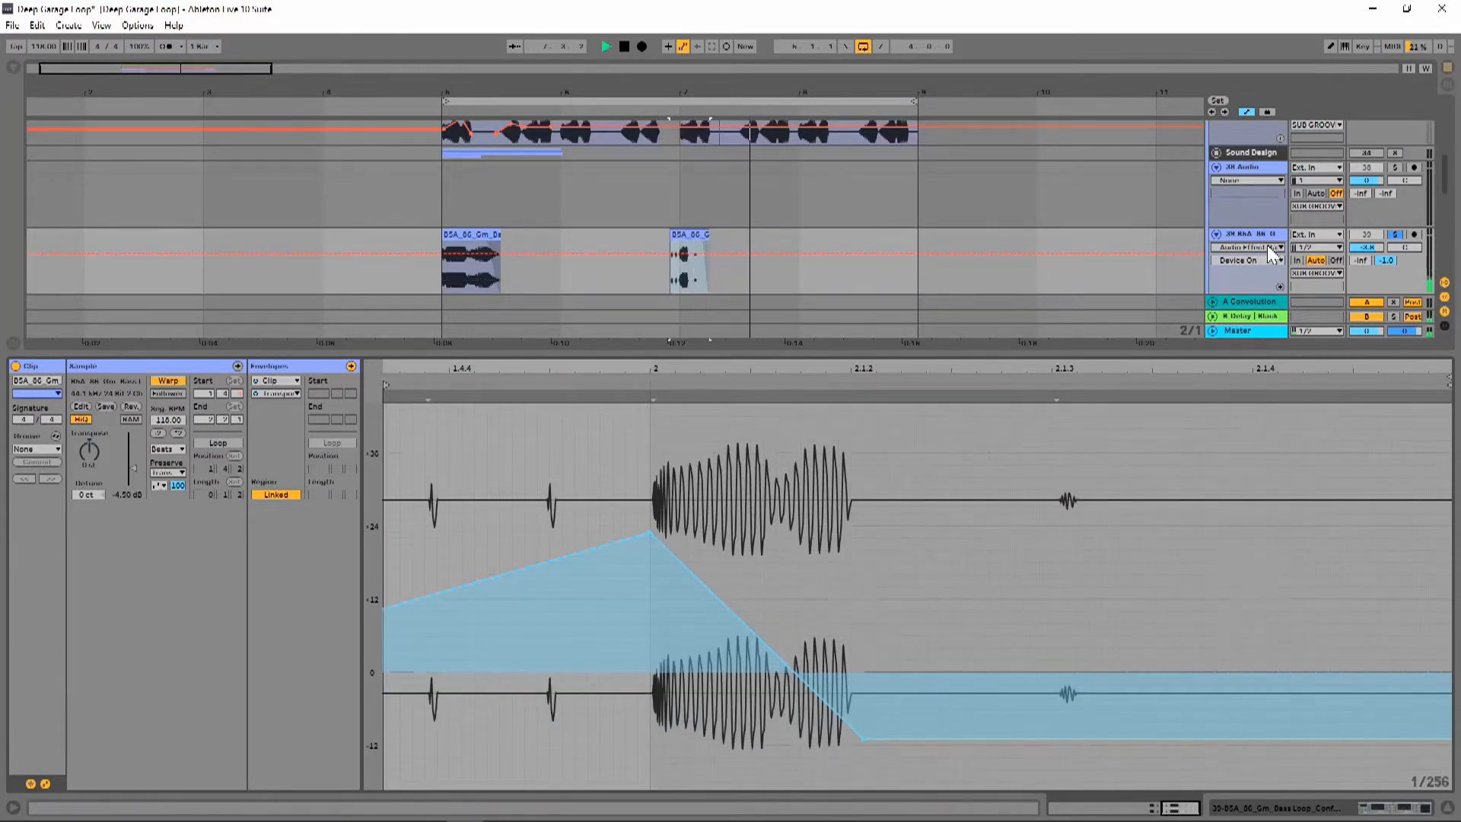
Fold track 39 in the arrangement
left_click(1216, 236)
scroll(1374, 168, "down", 1)
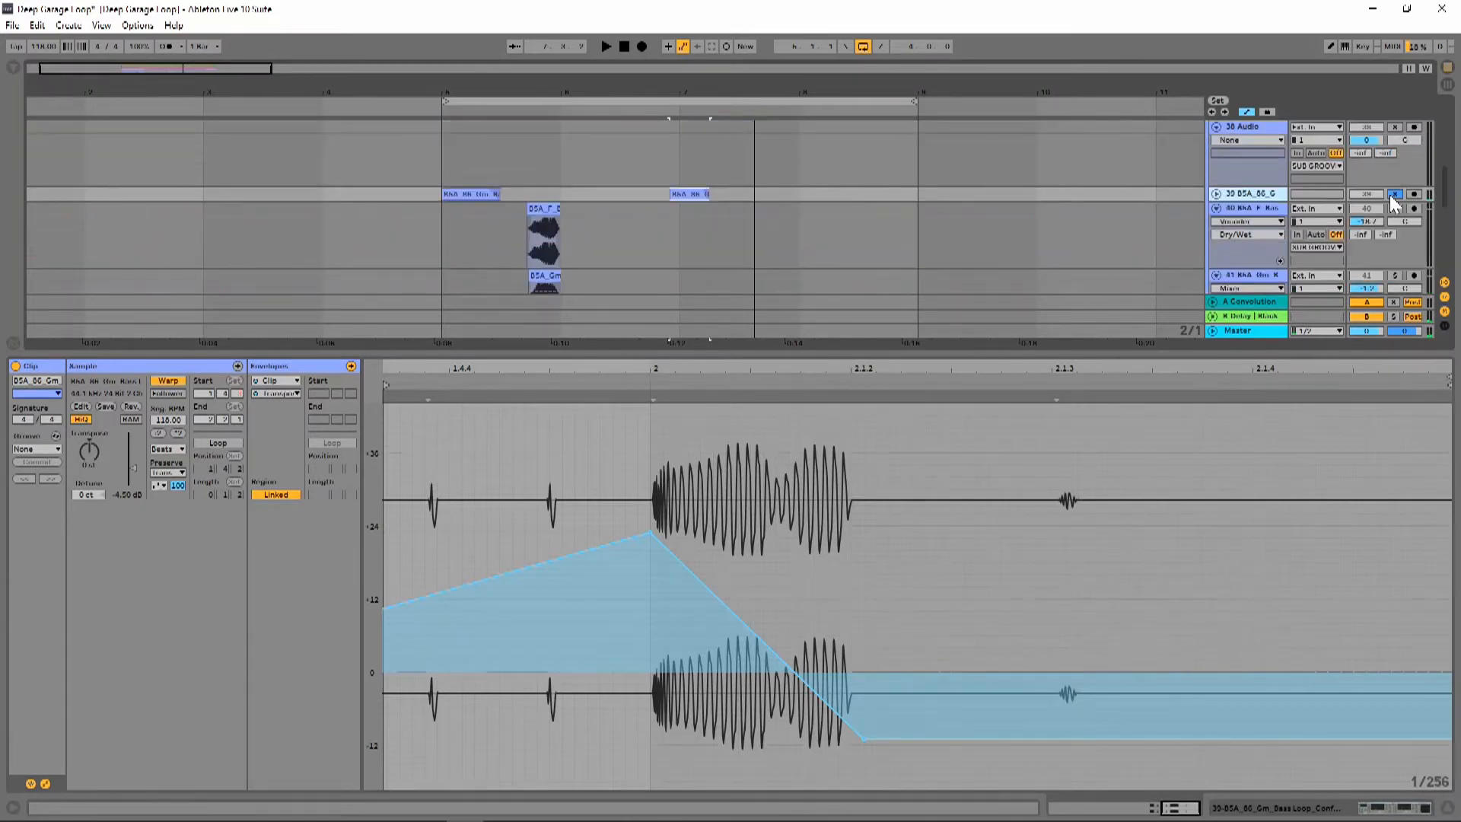
Solo track 40 in place of track 39 and play it from the start of the loop
left_click(1394, 195)
left_click(1394, 209)
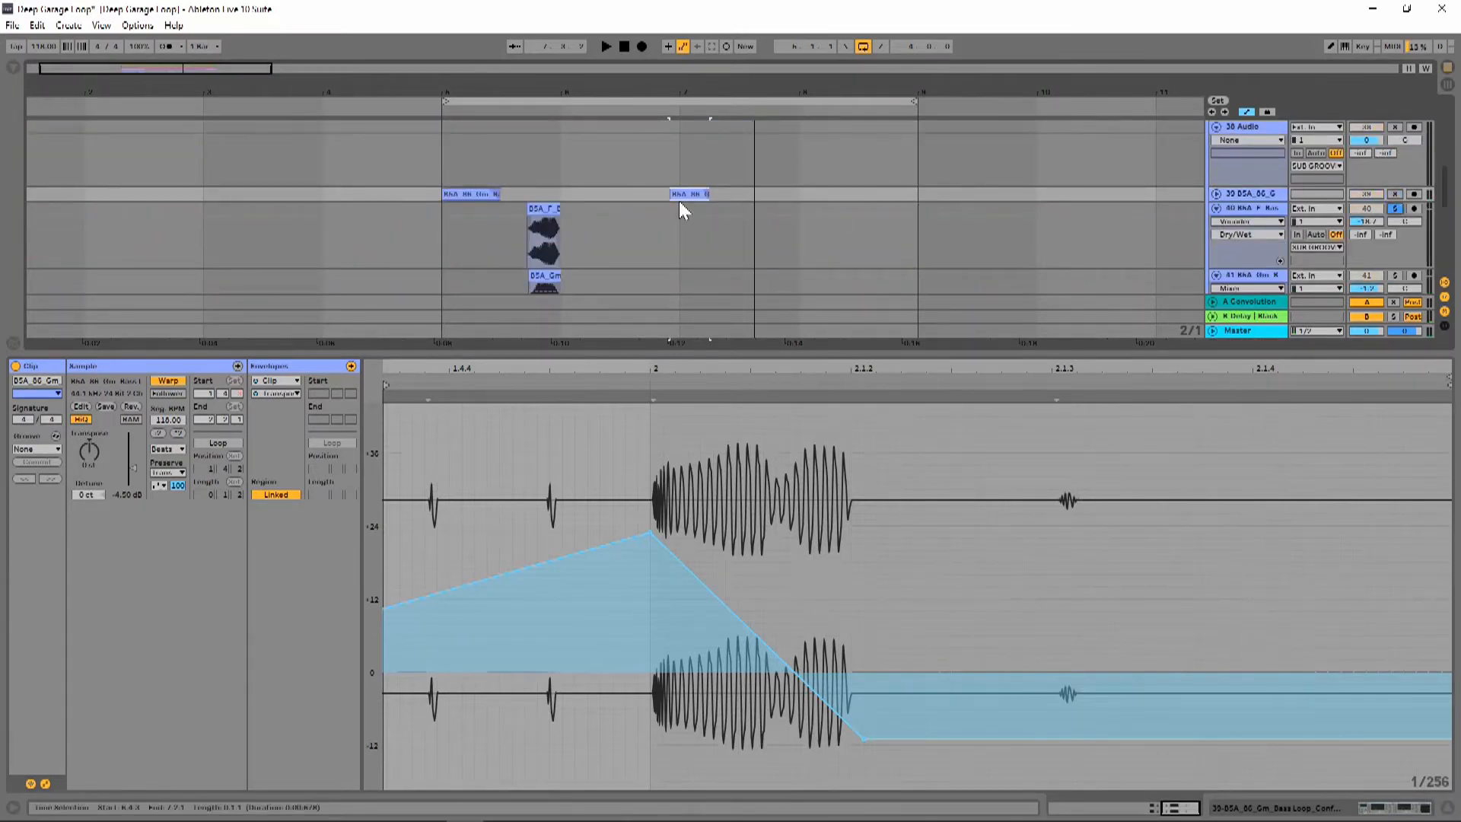
left_click(524, 249)
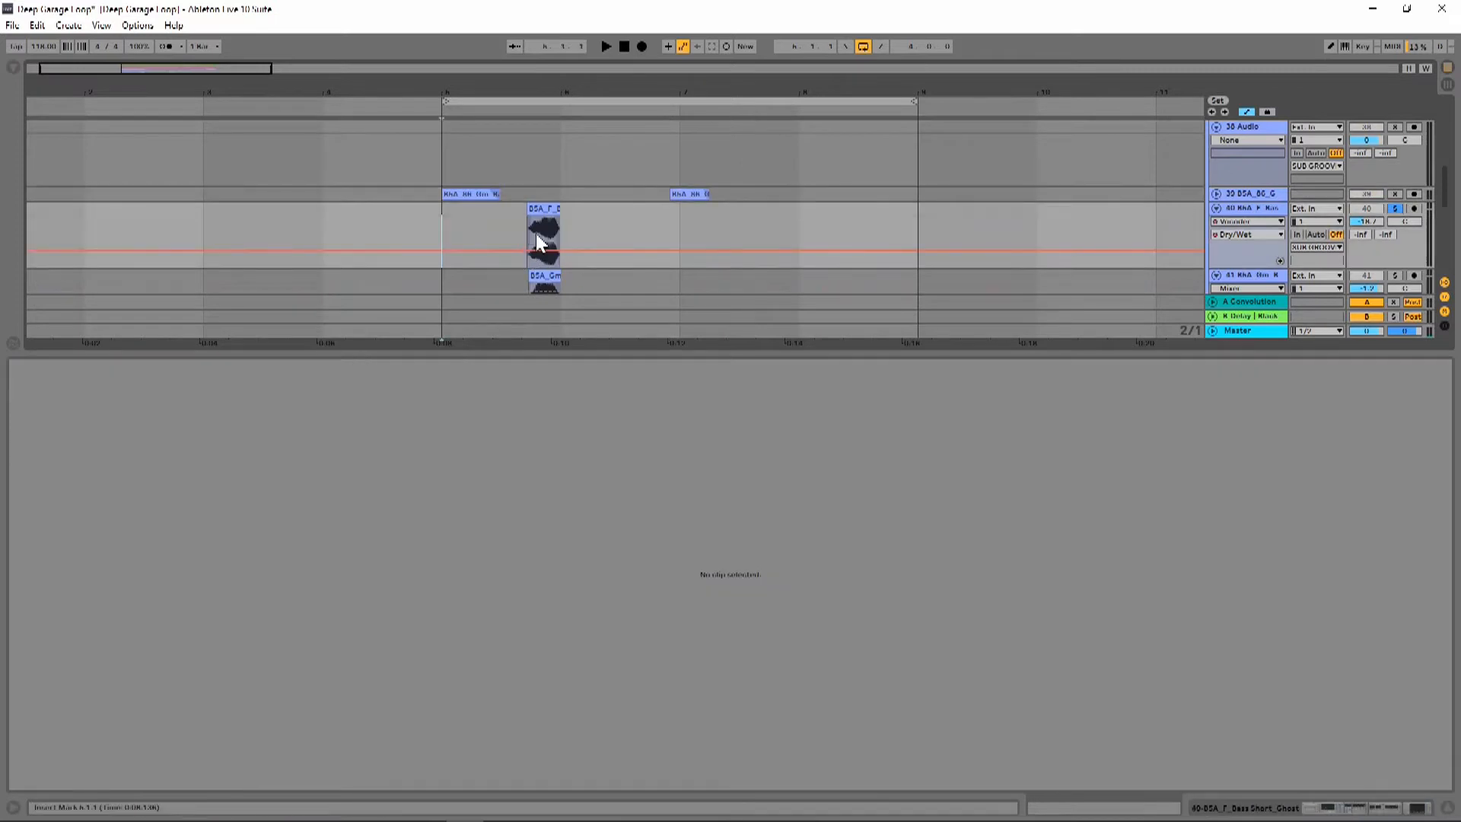
key("space")
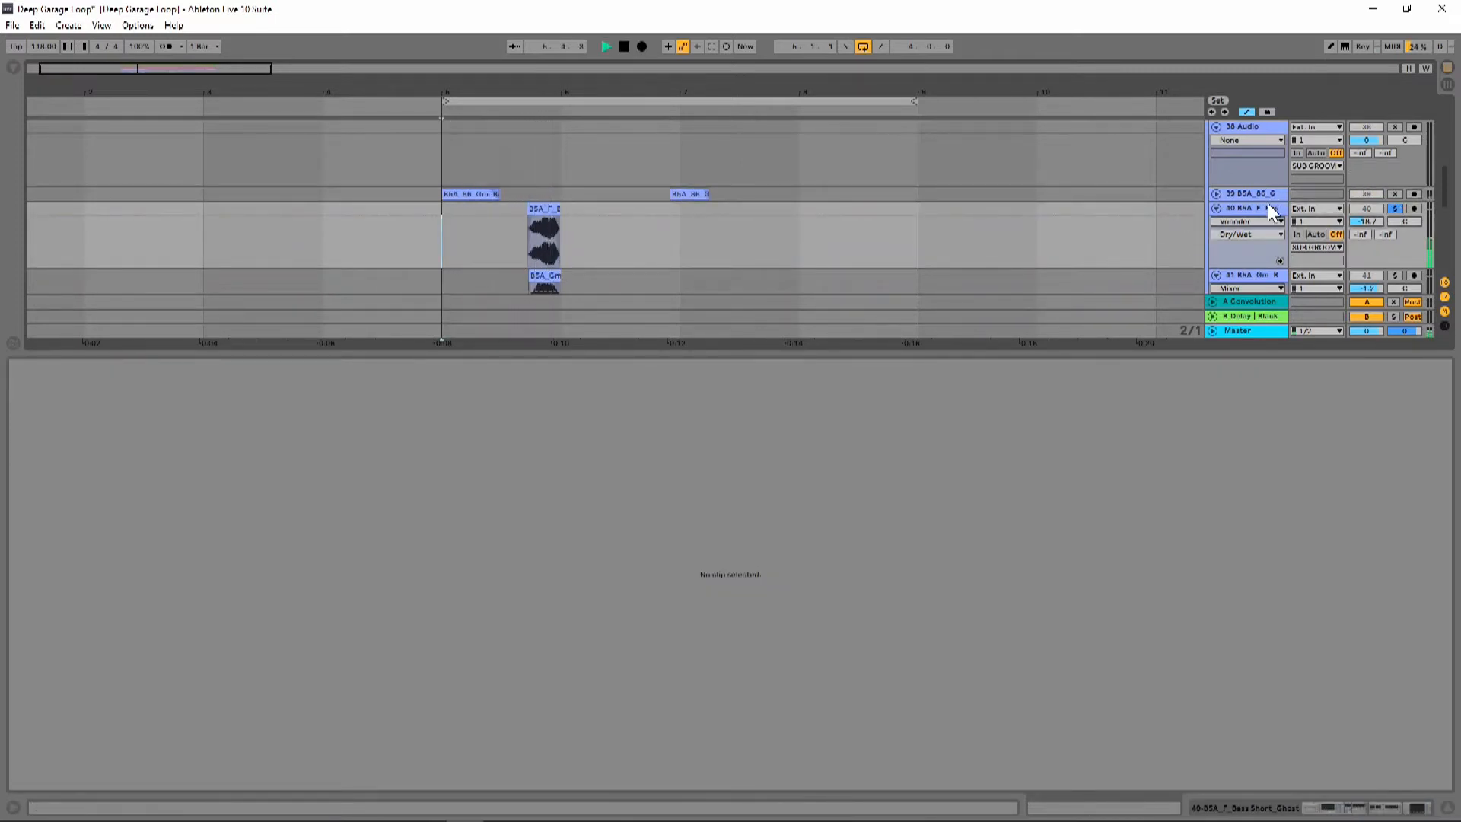
Show track 40's devices, group the whole chain into an outer rack and play the track with that rack bypassed
left_click(1351, 808)
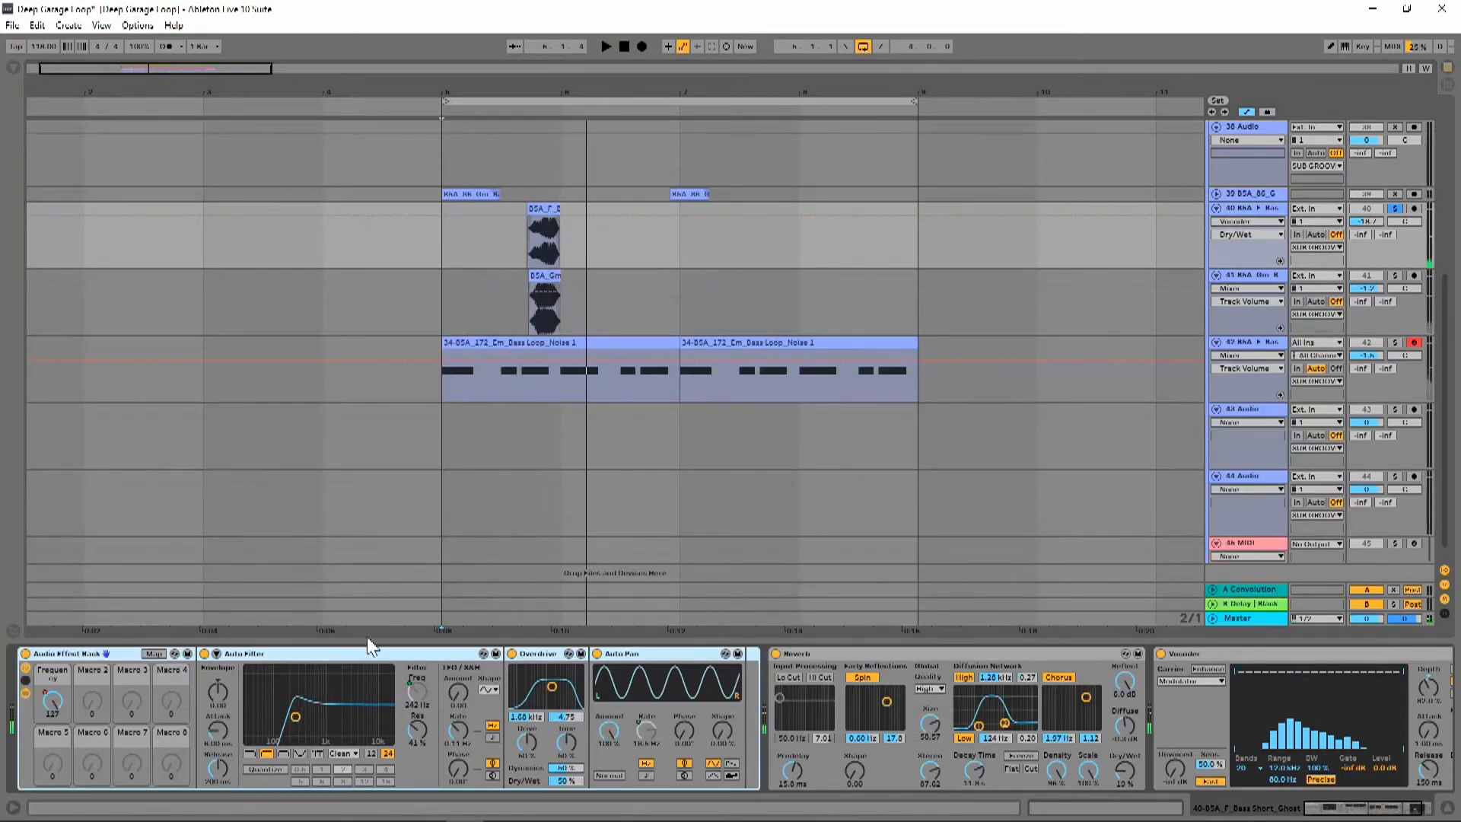
left_click(26, 656)
left_click(25, 654)
key("space")
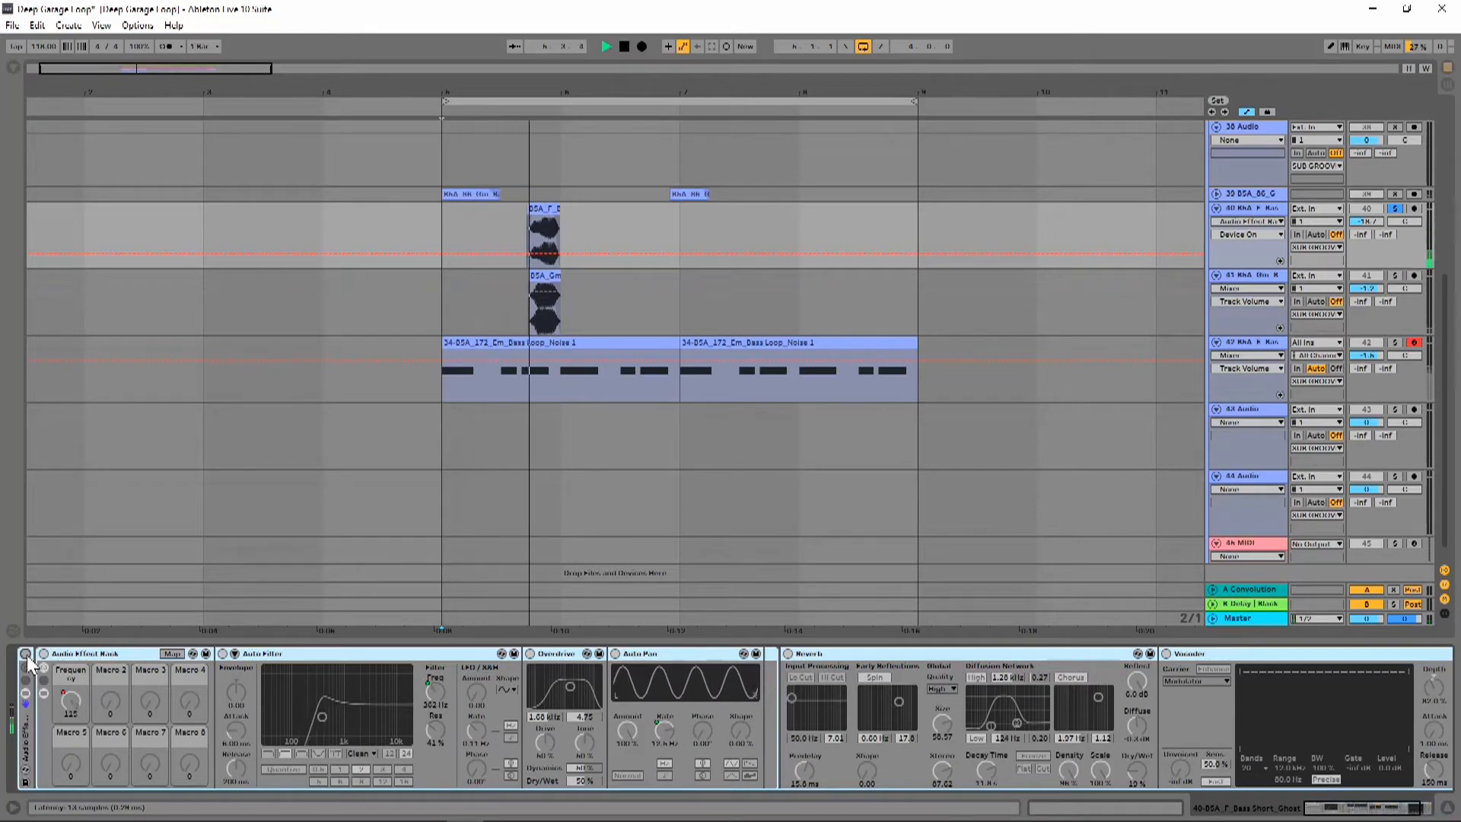
Re-enable the outer rack and play track 40 again with all its effects active
left_click(26, 655)
key("space")
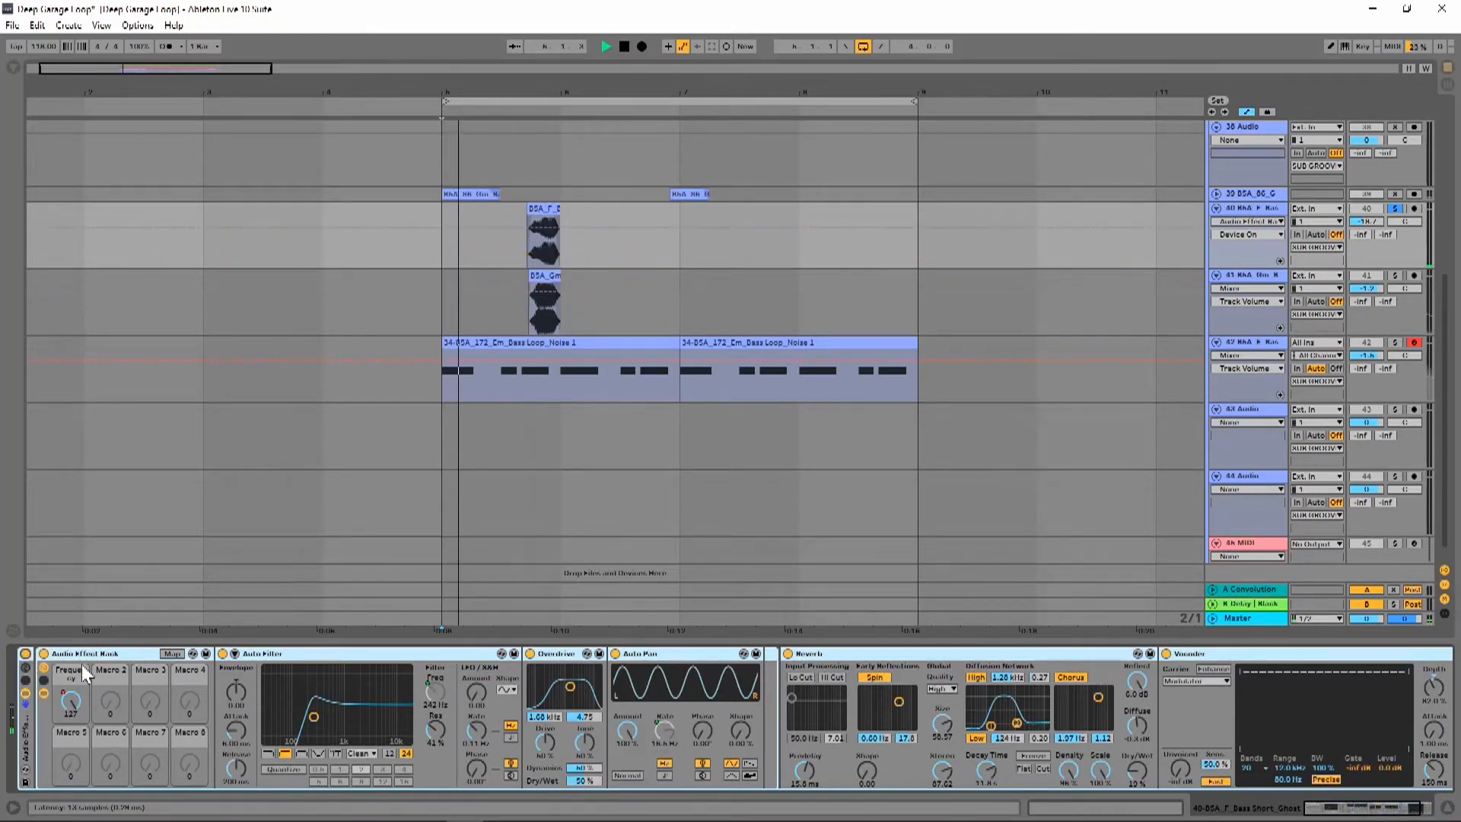
key("space")
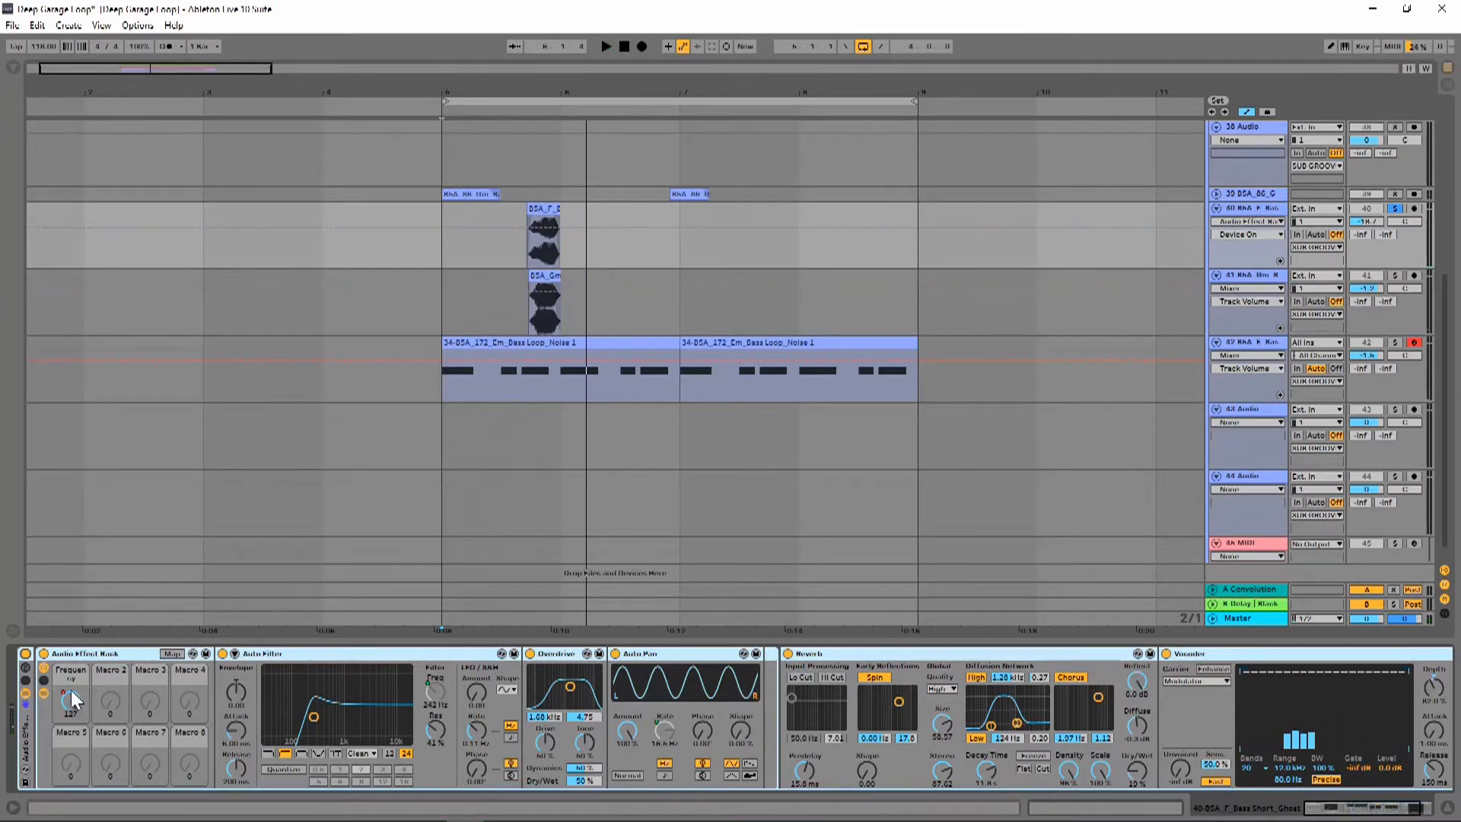
Review the macro mappings of track 40's inner Audio Effect Rack, then hide the mapping list
left_click(453, 699)
left_click(174, 653)
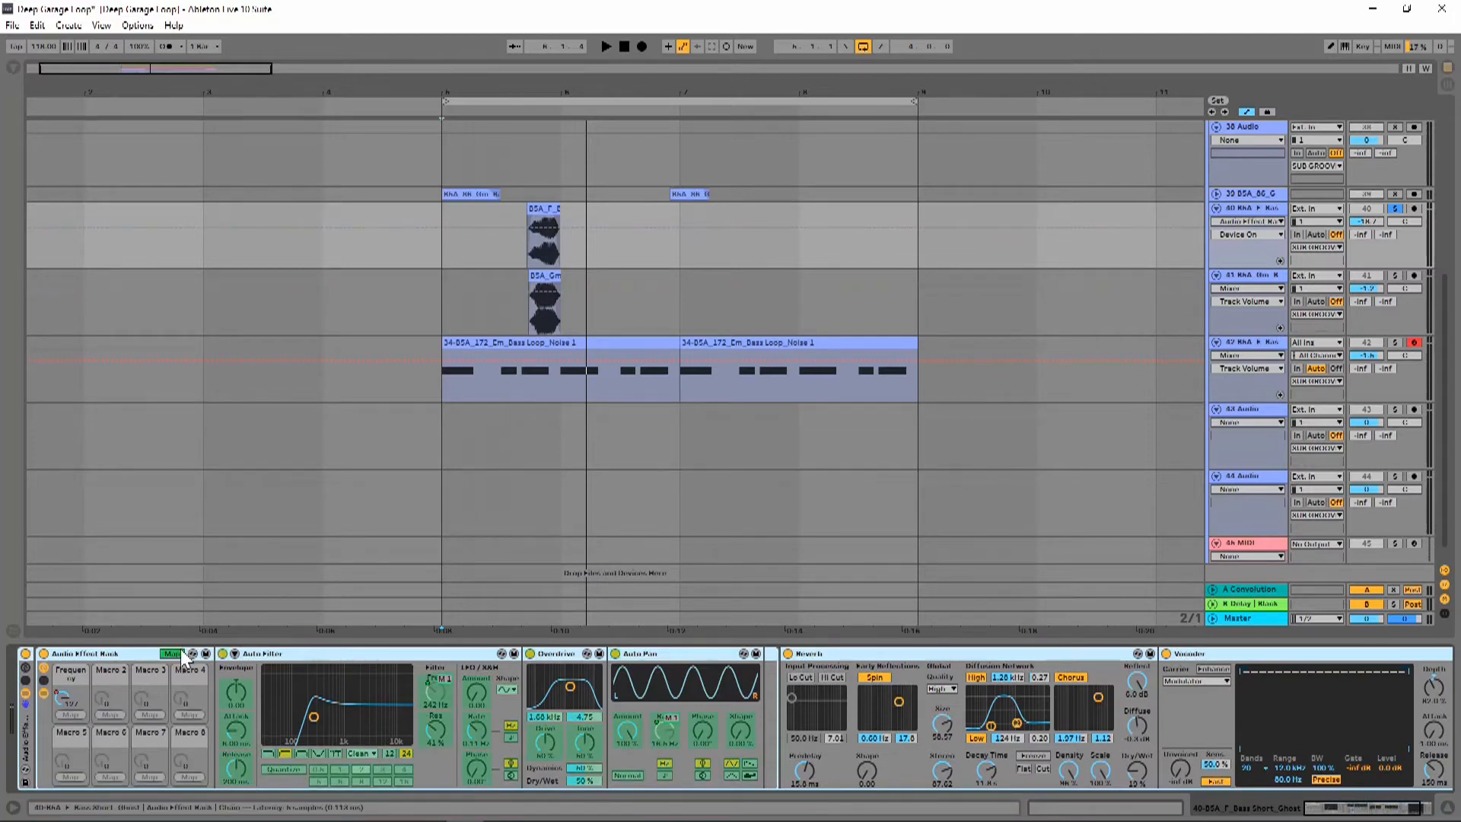
left_click(13, 67)
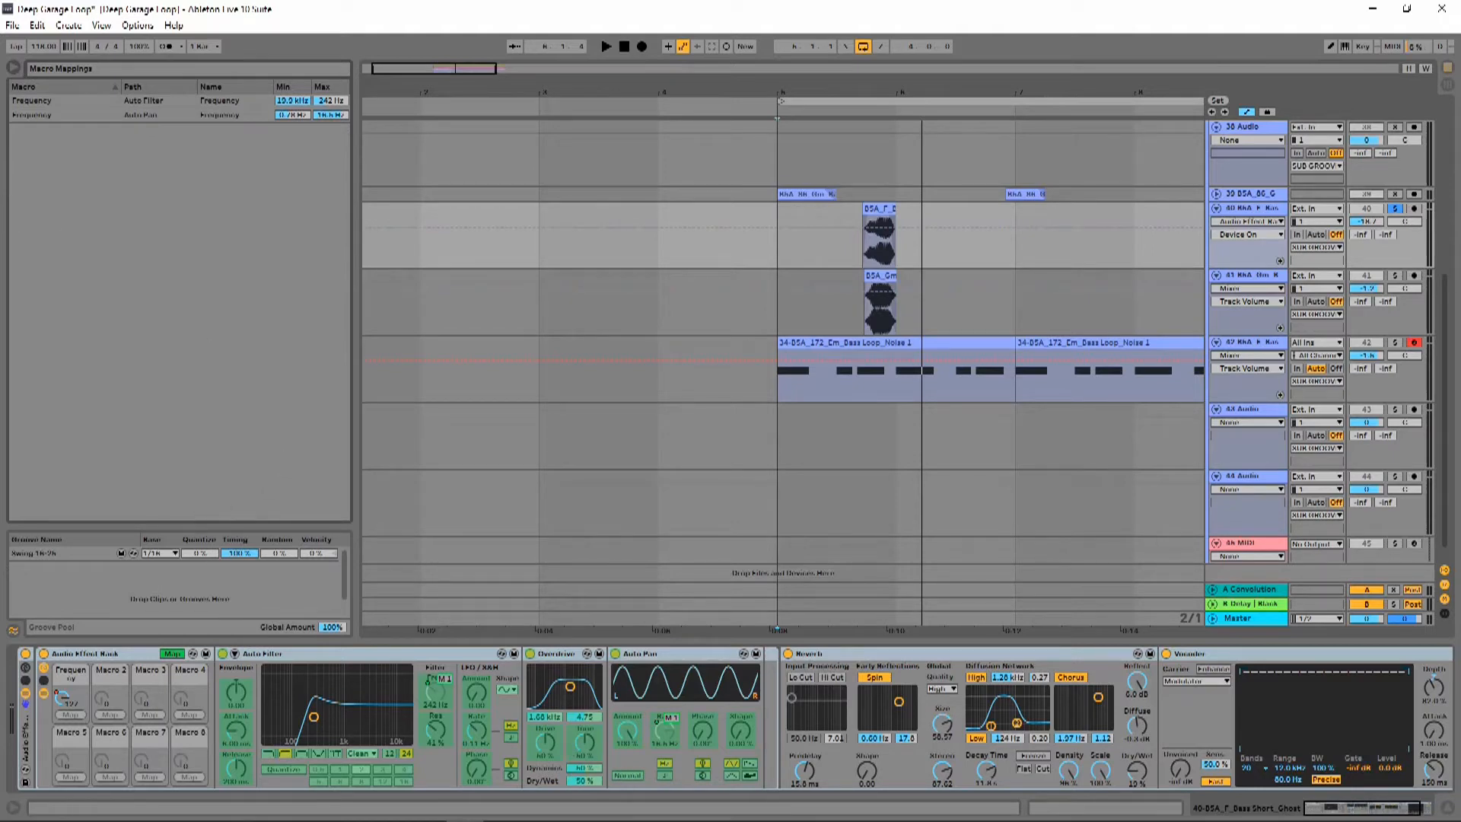
left_click(13, 66)
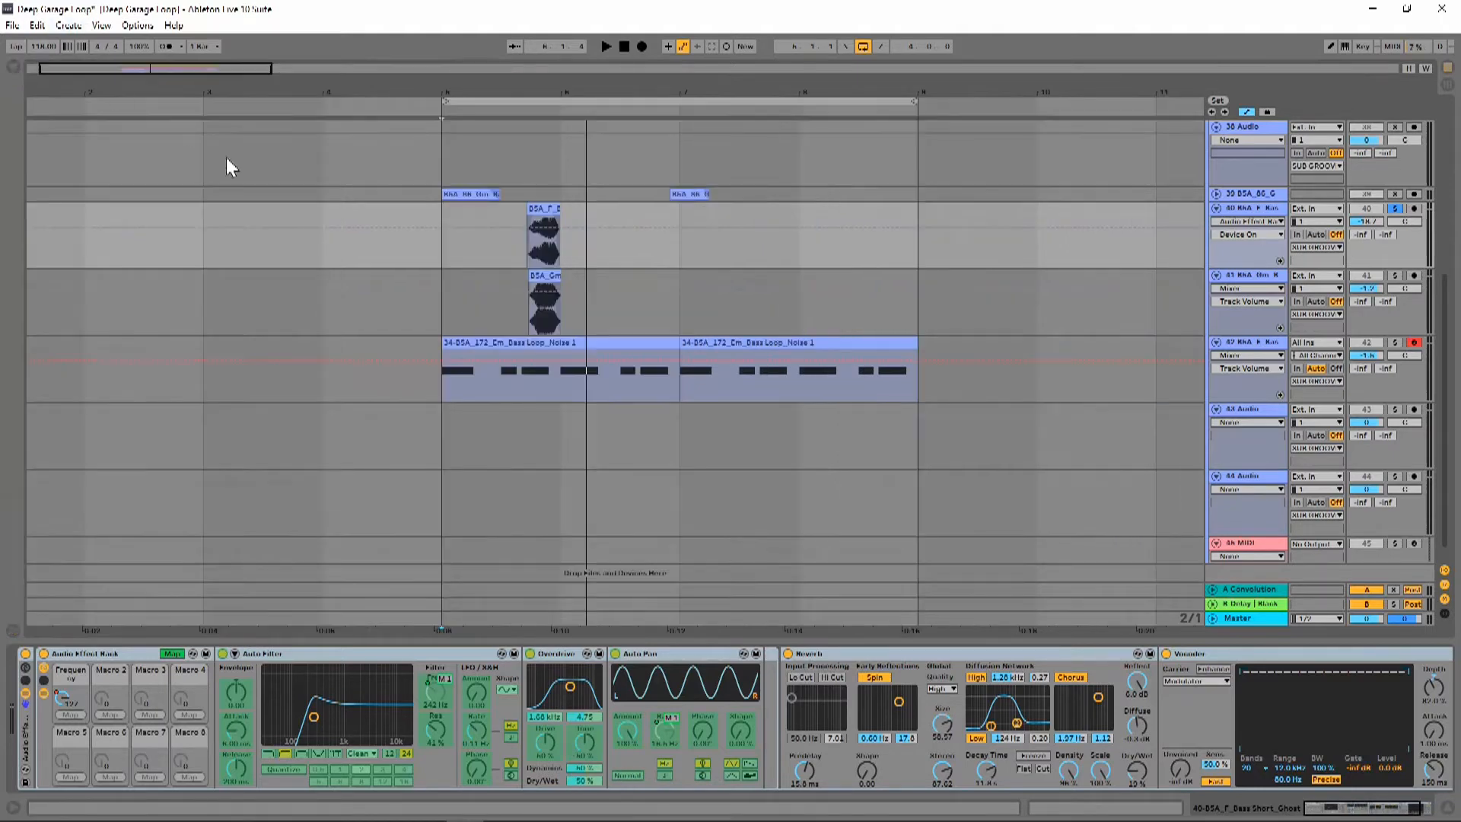
Play track 40 while watching the mapped Auto Filter and Auto Pan parameters, then leave macro map mode
key("space")
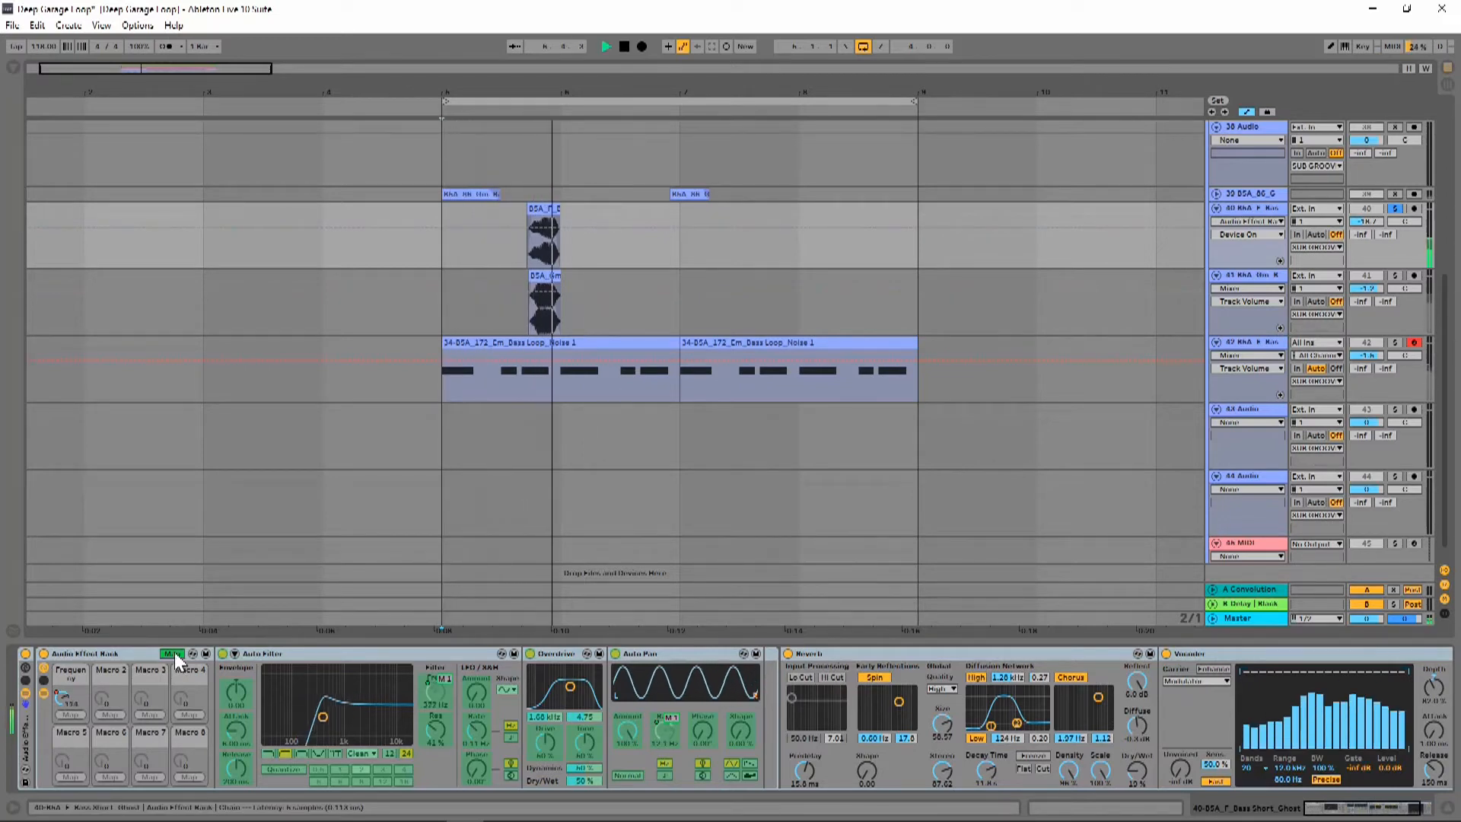
key("space")
left_click(175, 653)
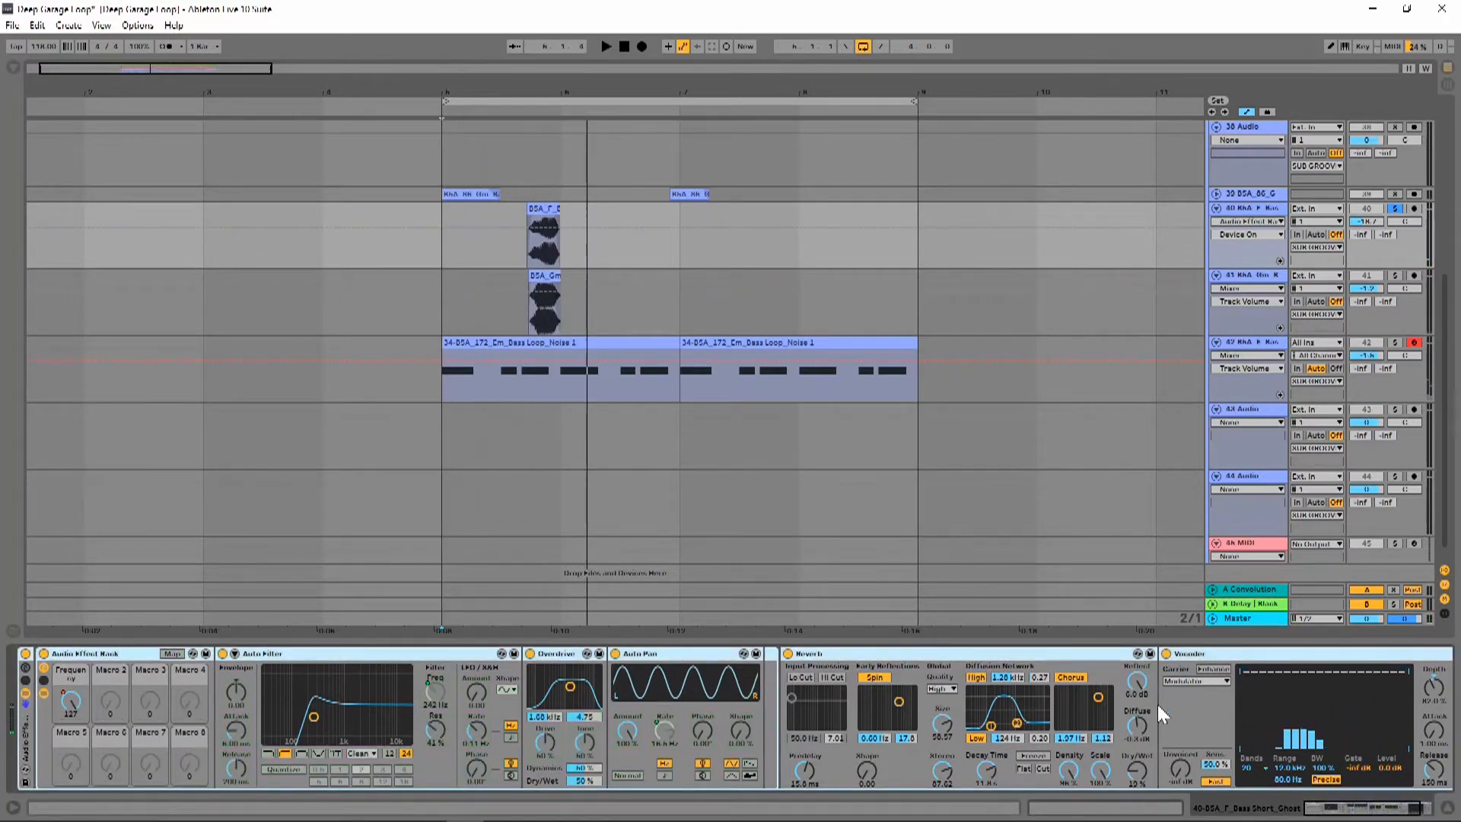
Remove the outer rack around track 40's devices and play the track with the inner Audio Effect Rack bypassed
left_click_drag(1346, 795, 1364, 805)
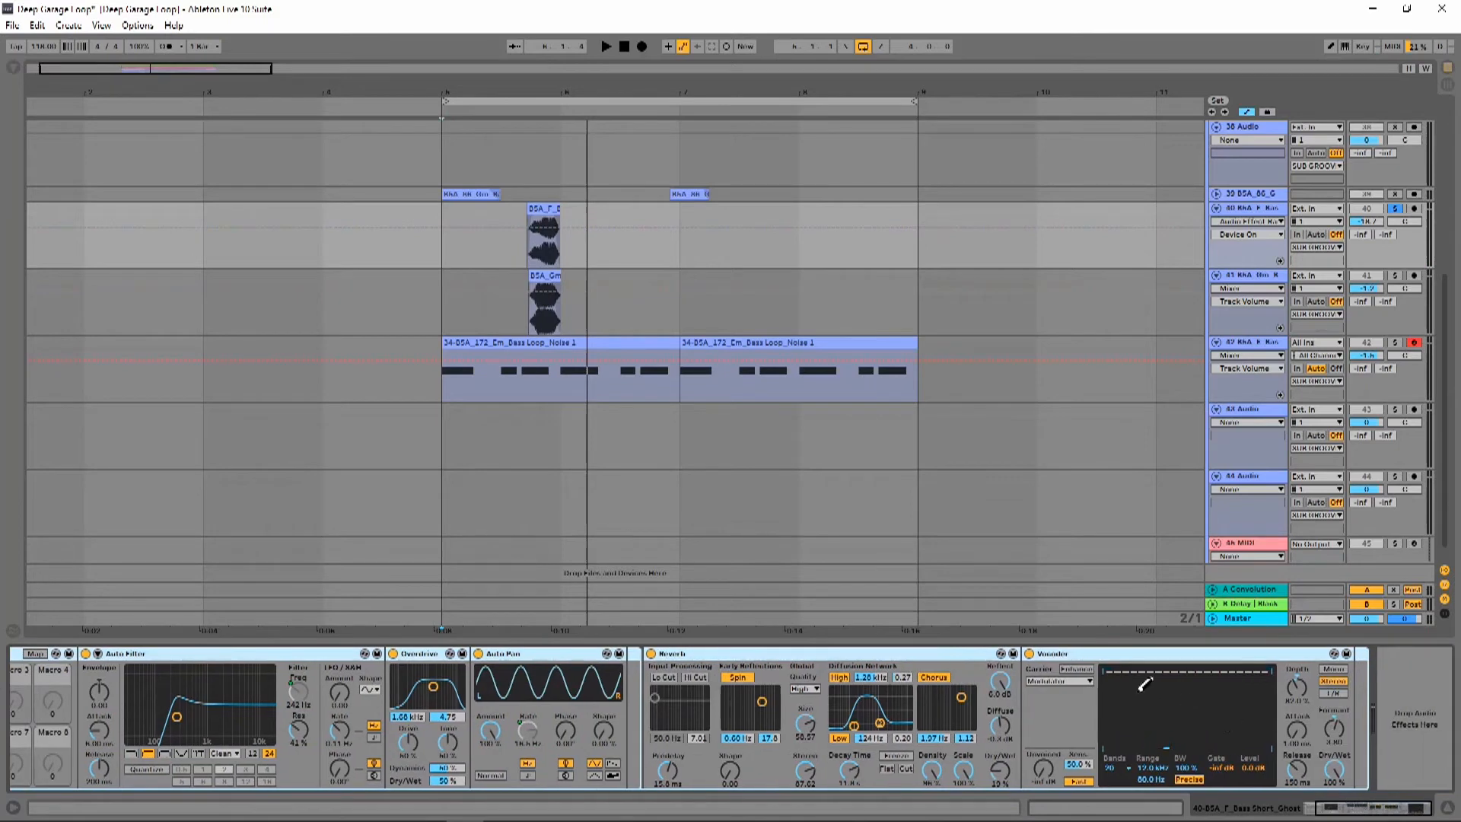
left_click(17, 656)
left_click(18, 654)
key("space")
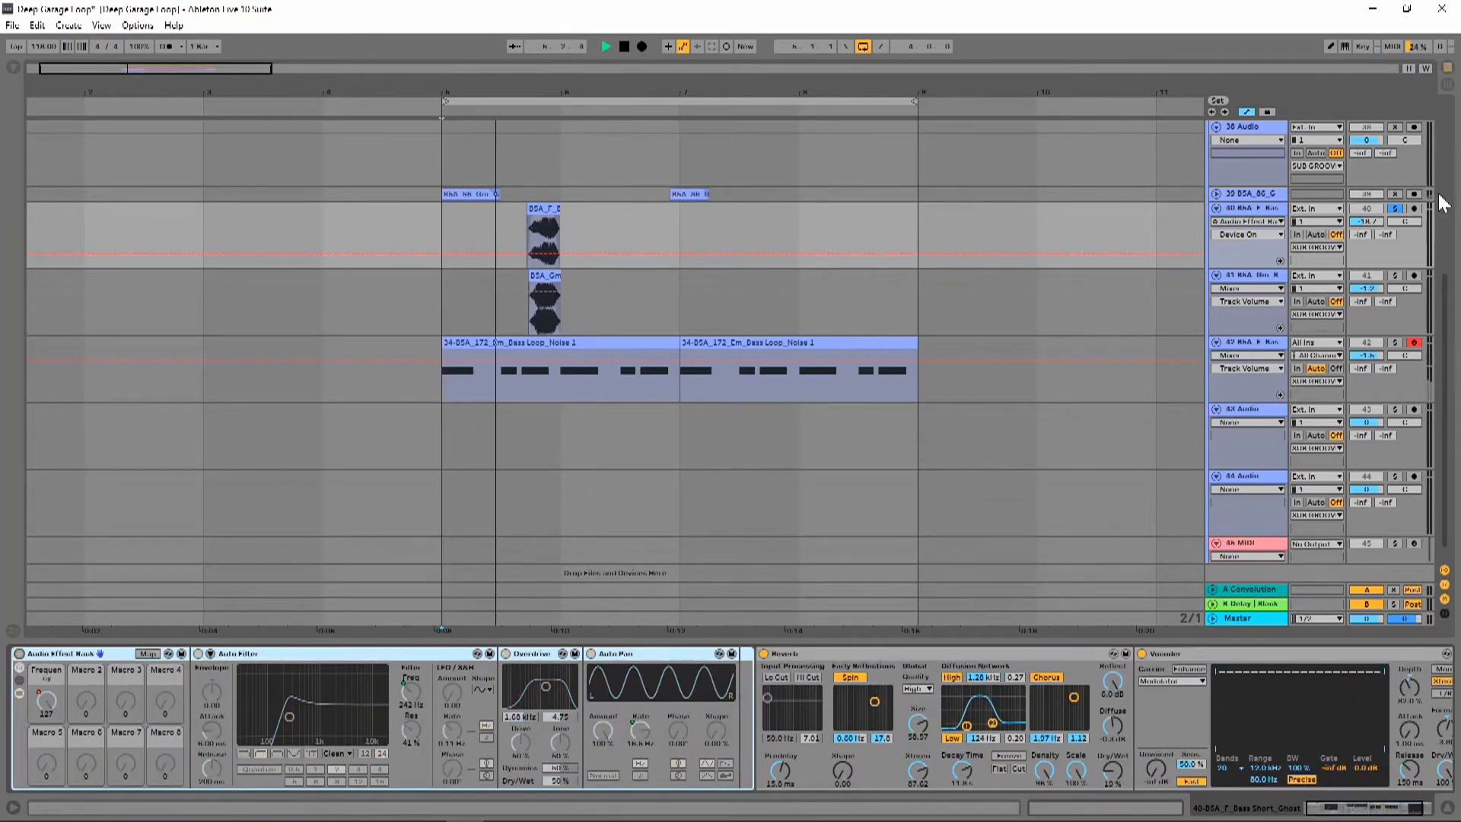
Unsolo track 40, raise its volume and play it together with the other tracks from the loop start
left_click(1396, 208)
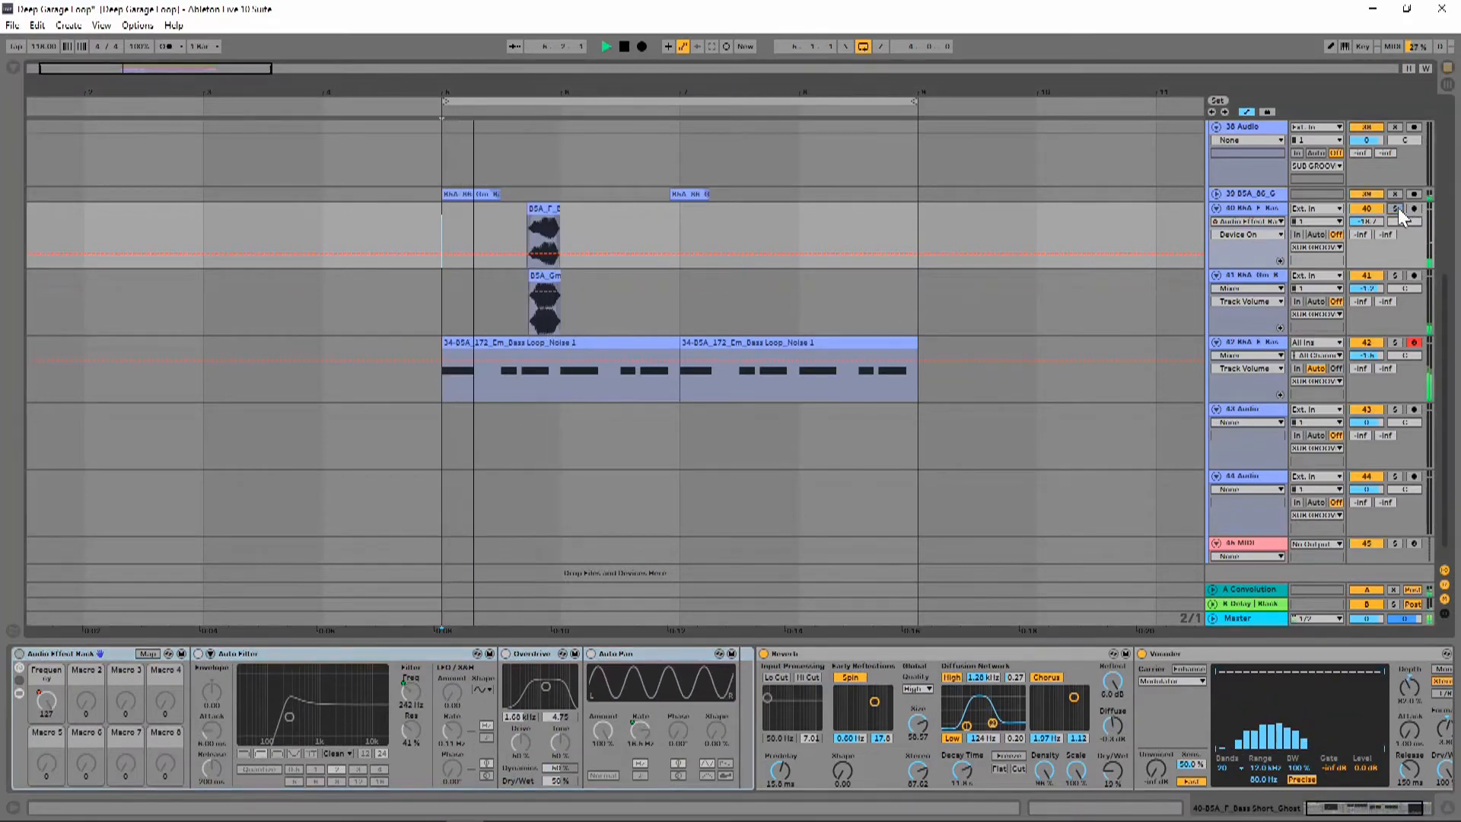
left_click(1370, 222)
key("space")
key("space")
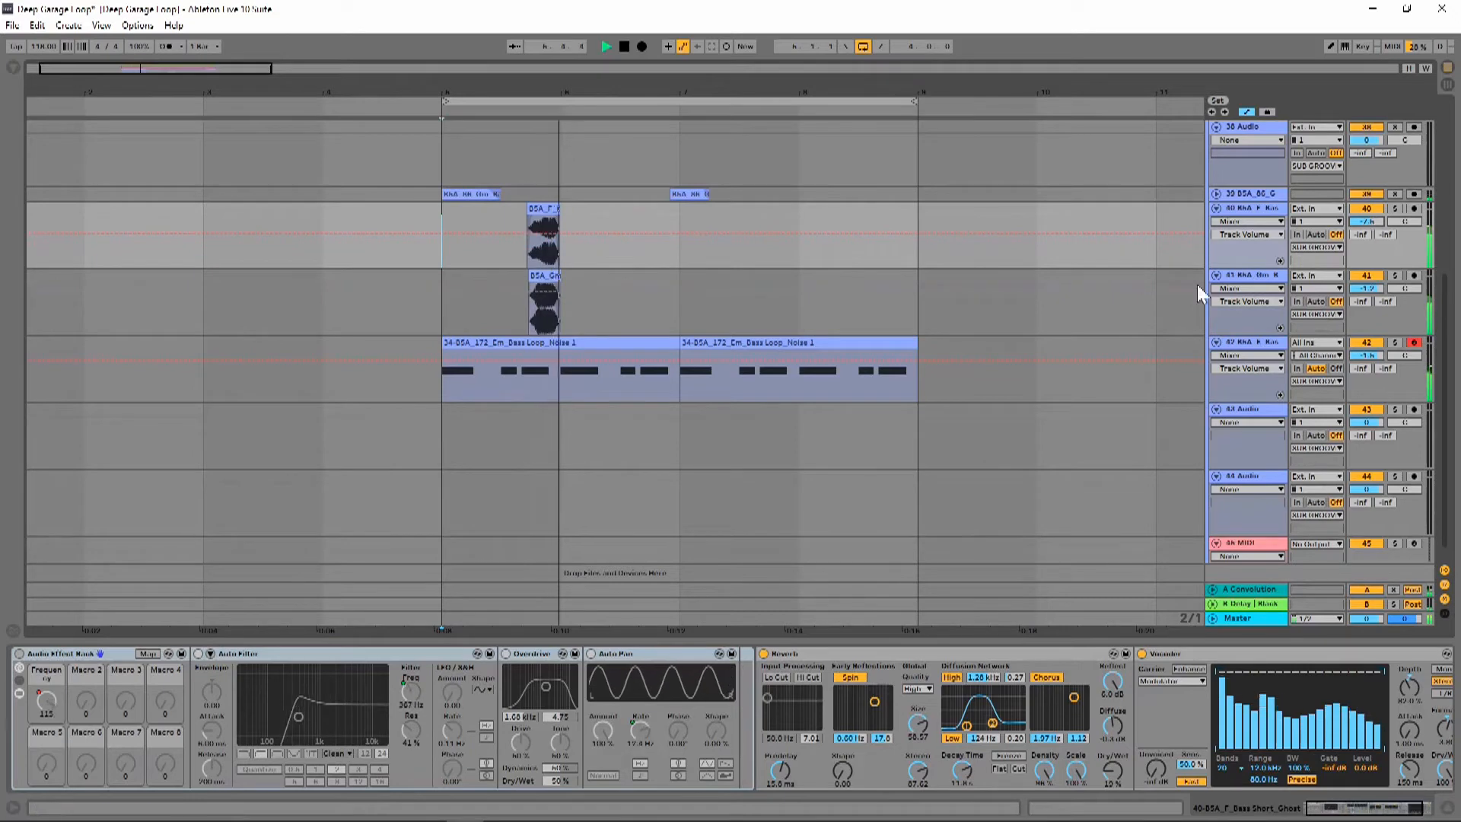
Re-enable track 40's Audio Effect Rack, play it in the mix and set the track volume to -8.9 dB
left_click(23, 655)
key("space")
key("space")
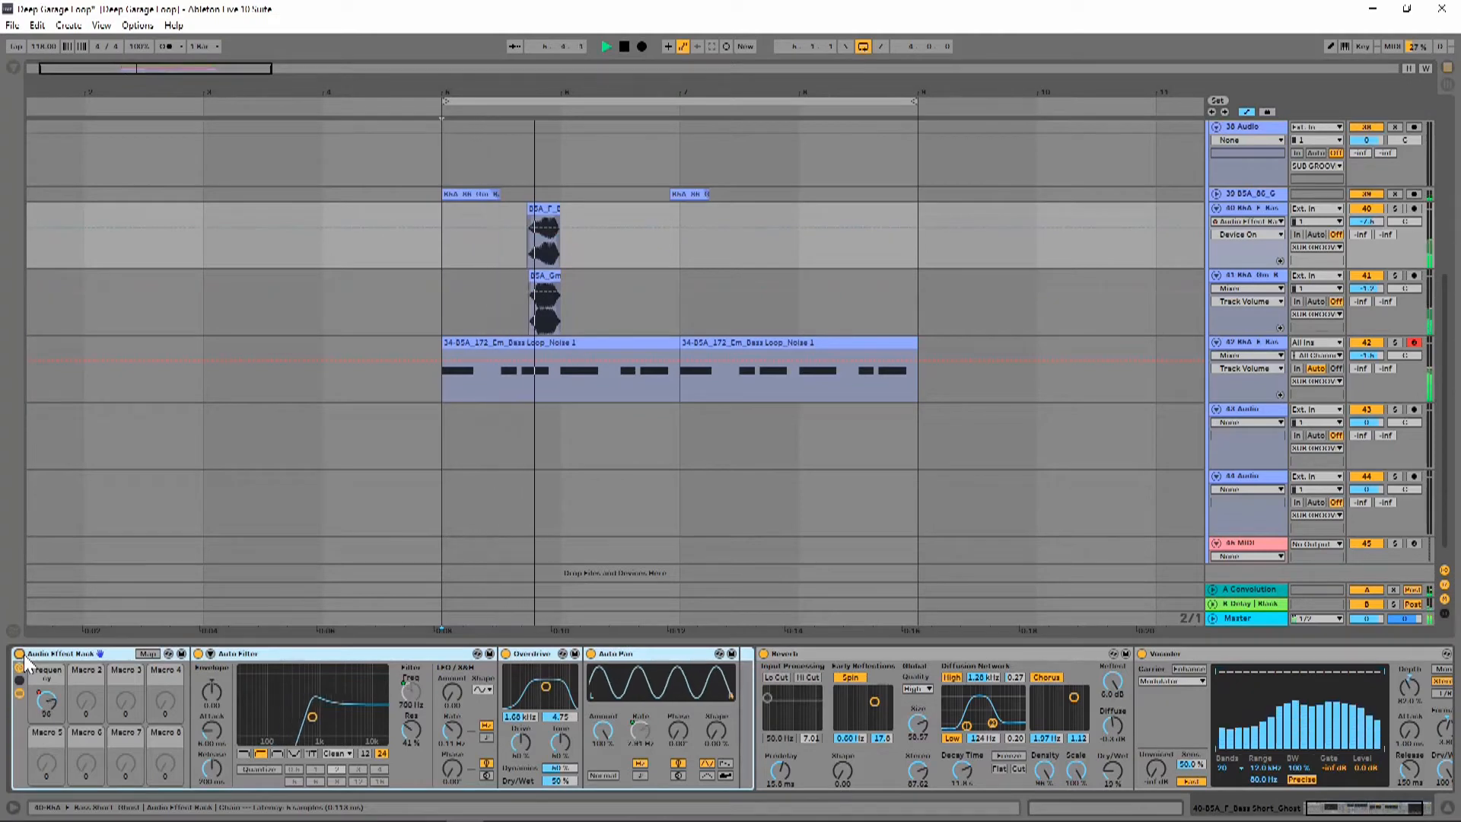
key("space")
key("space")
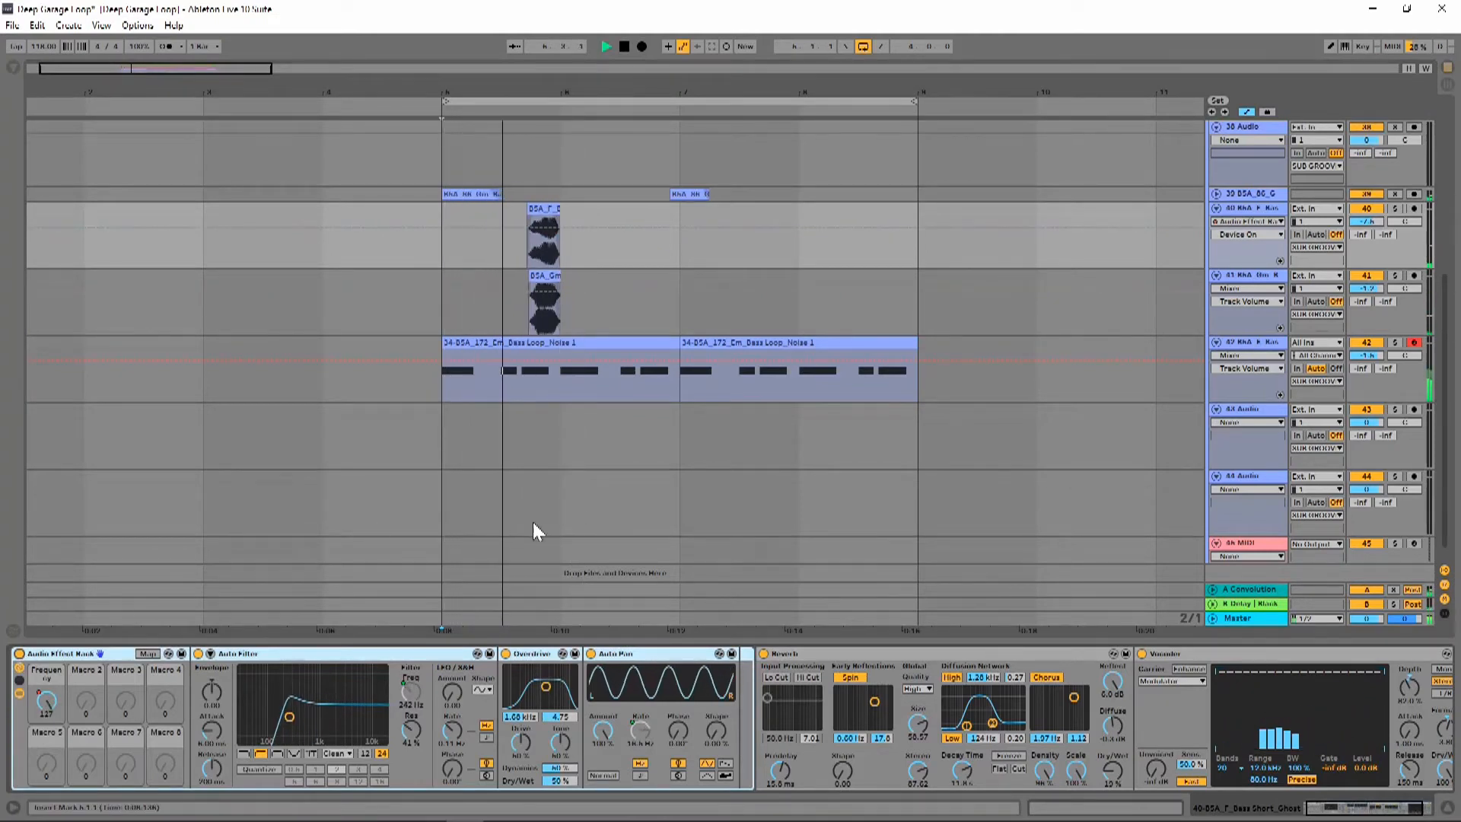
left_click_drag(1367, 222, 1376, 230)
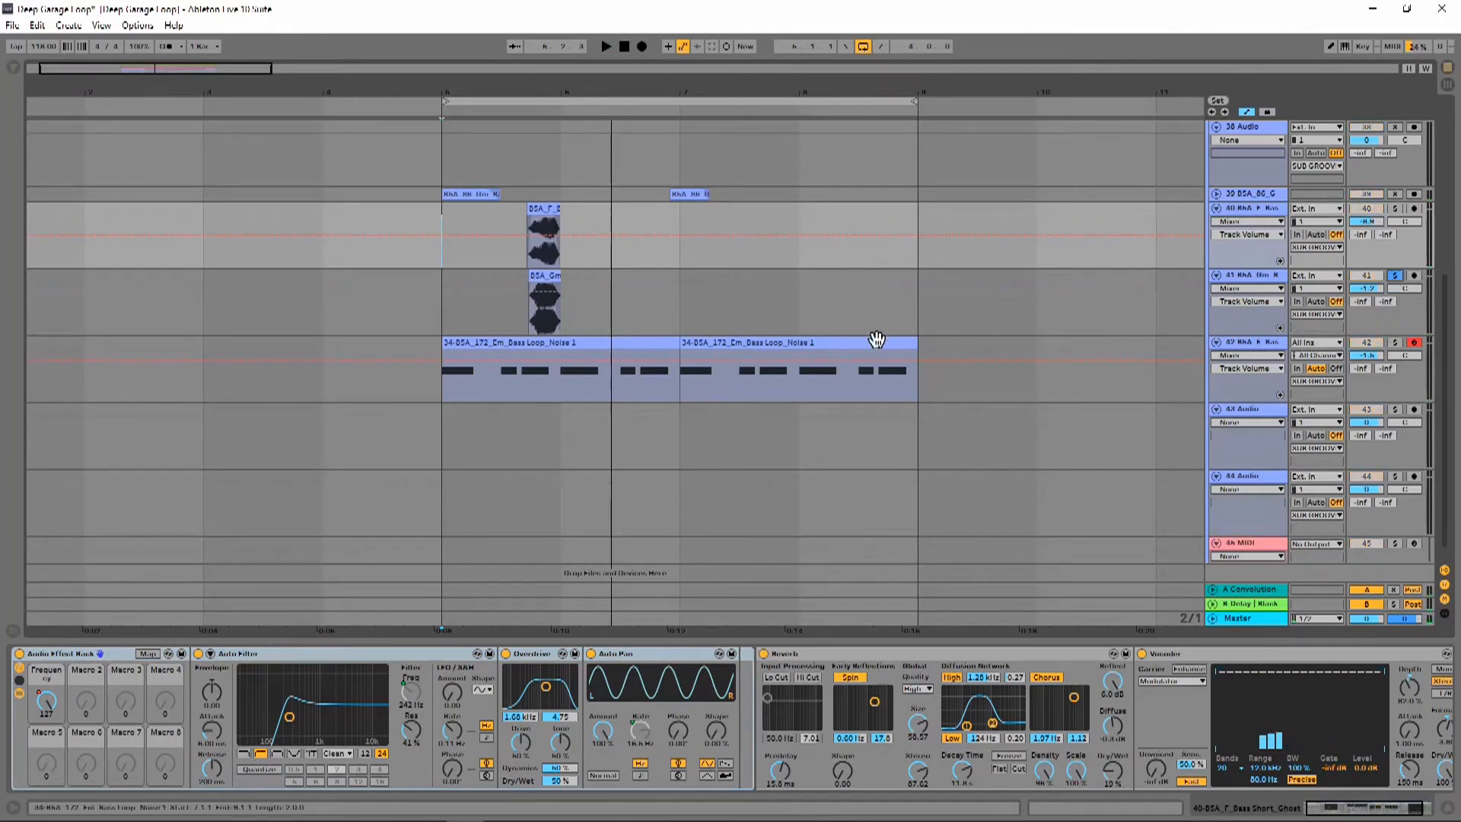
Show the devices of track 41 and play the soloed track from the loop start
key("Down")
key("space")
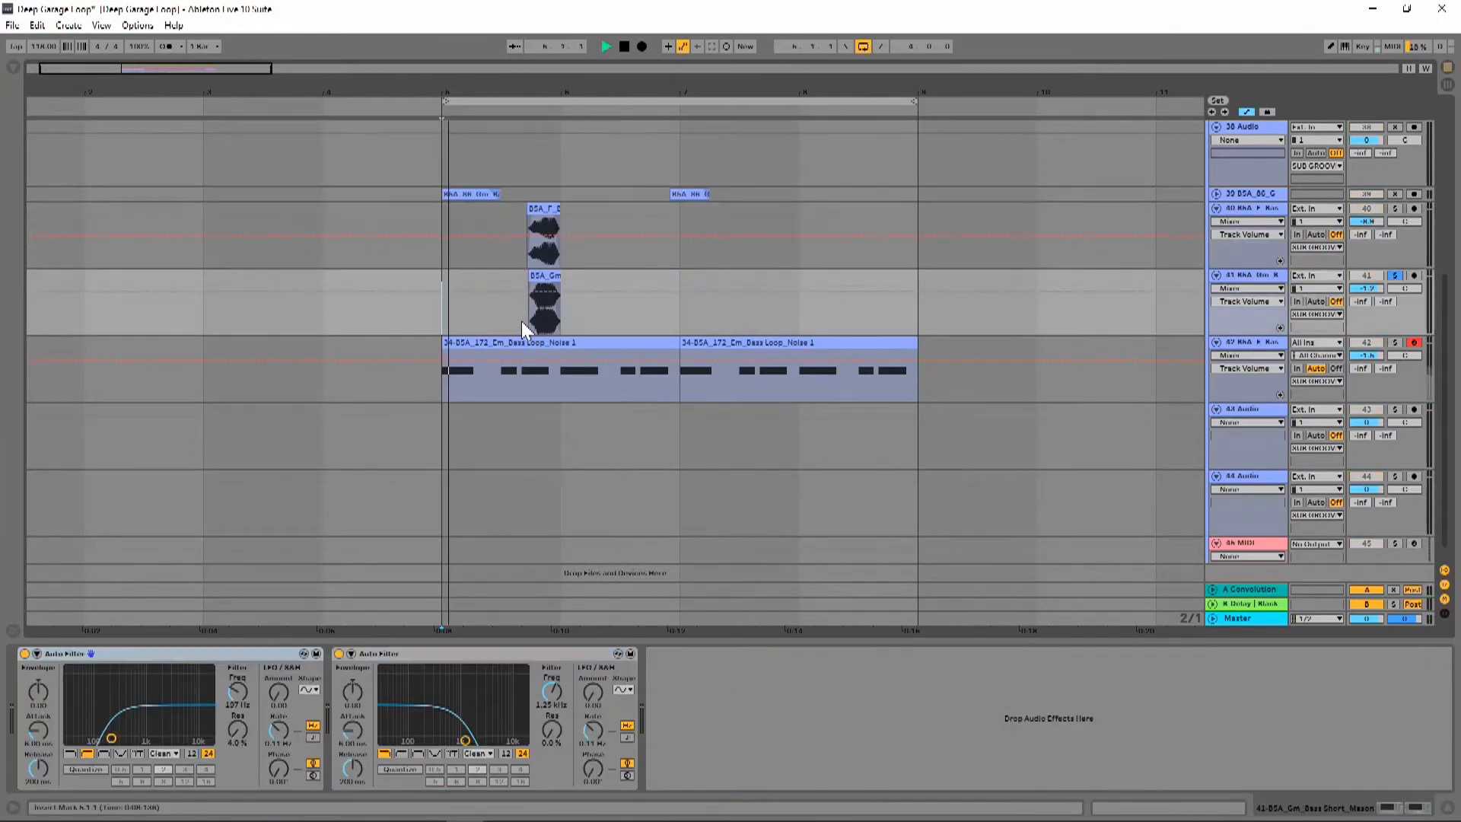
left_click(1265, 261)
left_click(1267, 277)
key("space")
key("space")
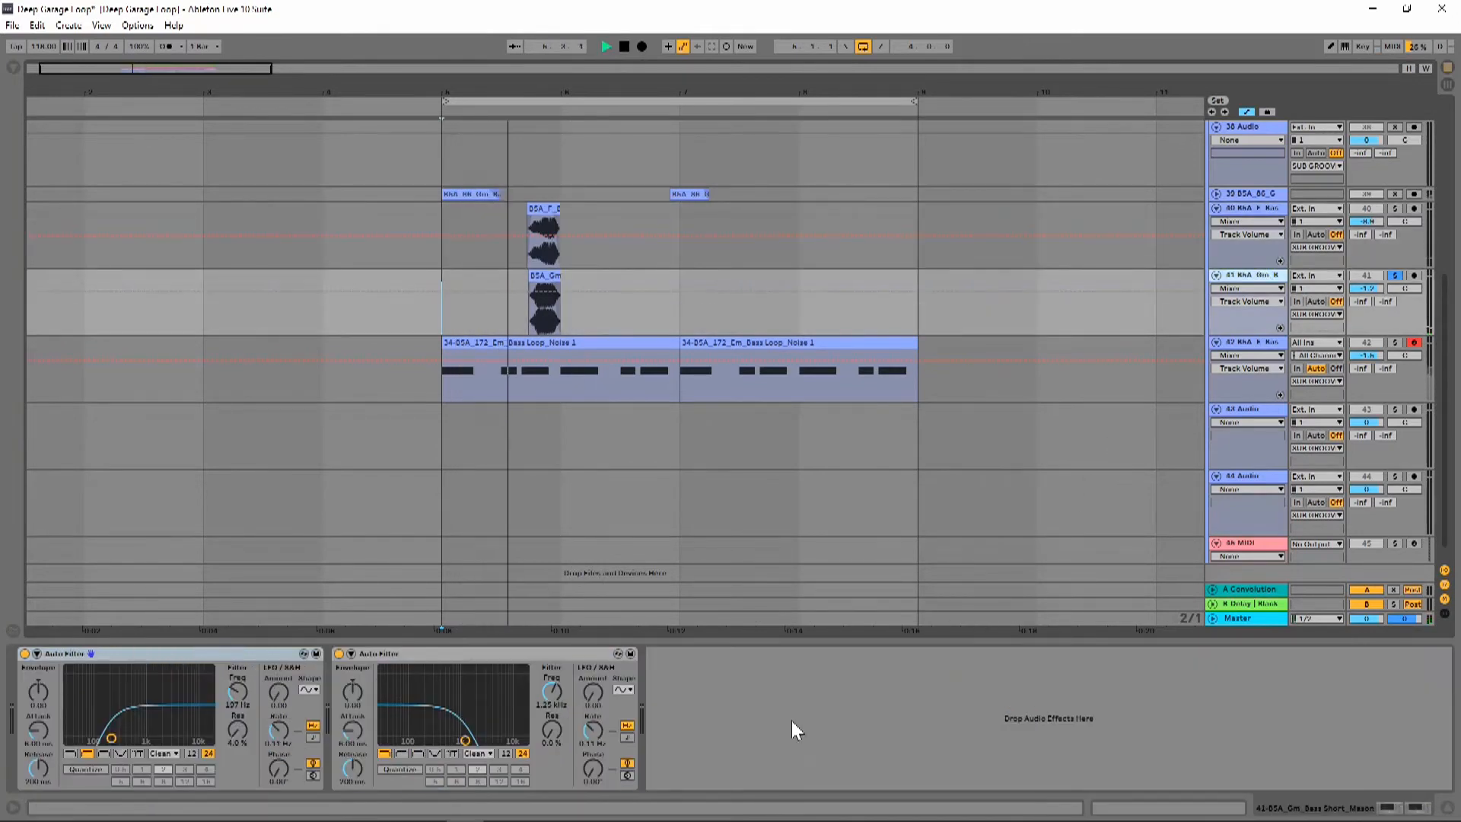
key("space")
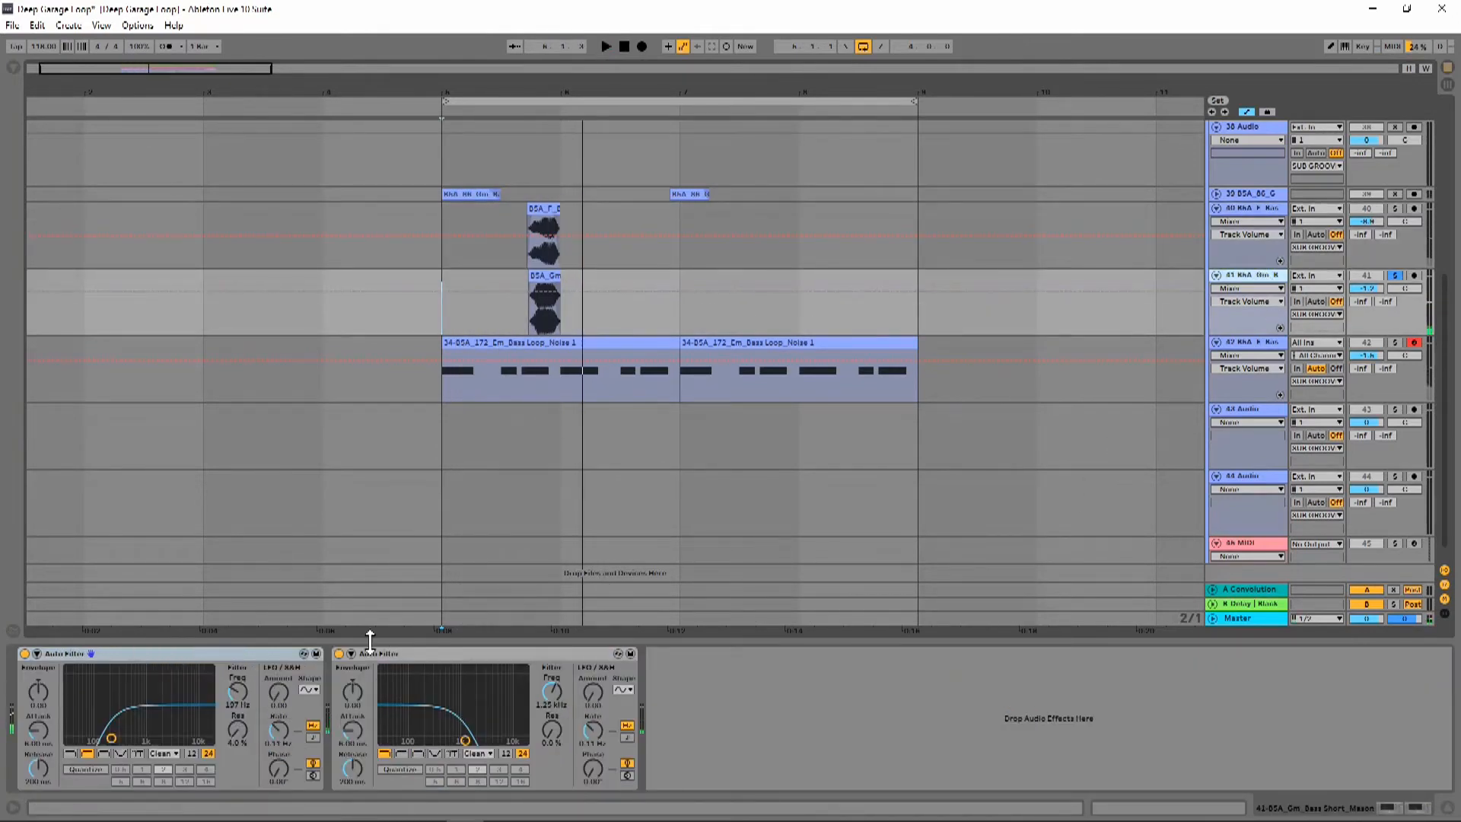
Group track 41's two Auto Filters into a rack and compare the sound with the rack bypassed and active
left_click(400, 652, "shift")
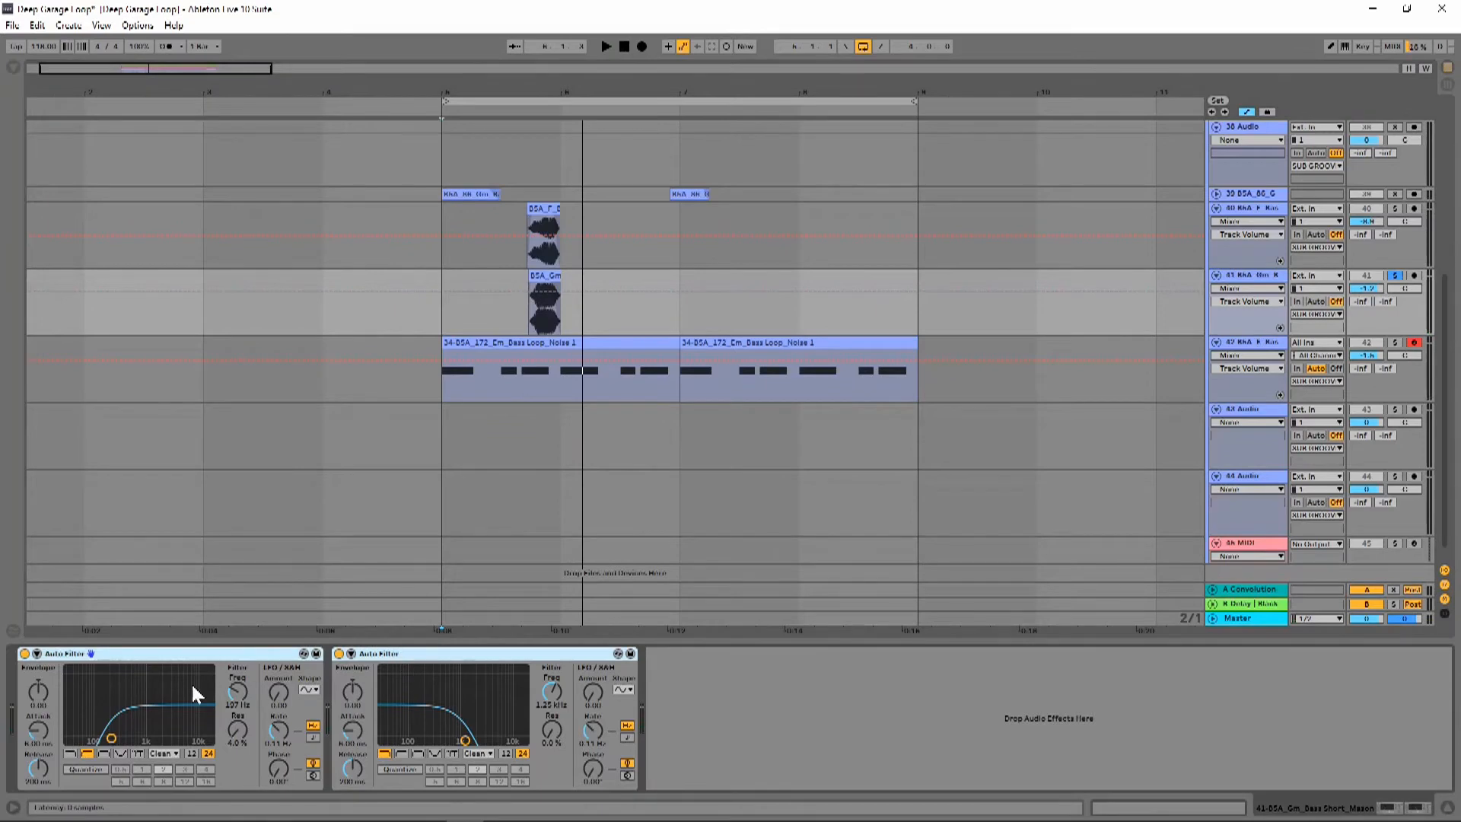
key("ctrl+g")
left_click(27, 656)
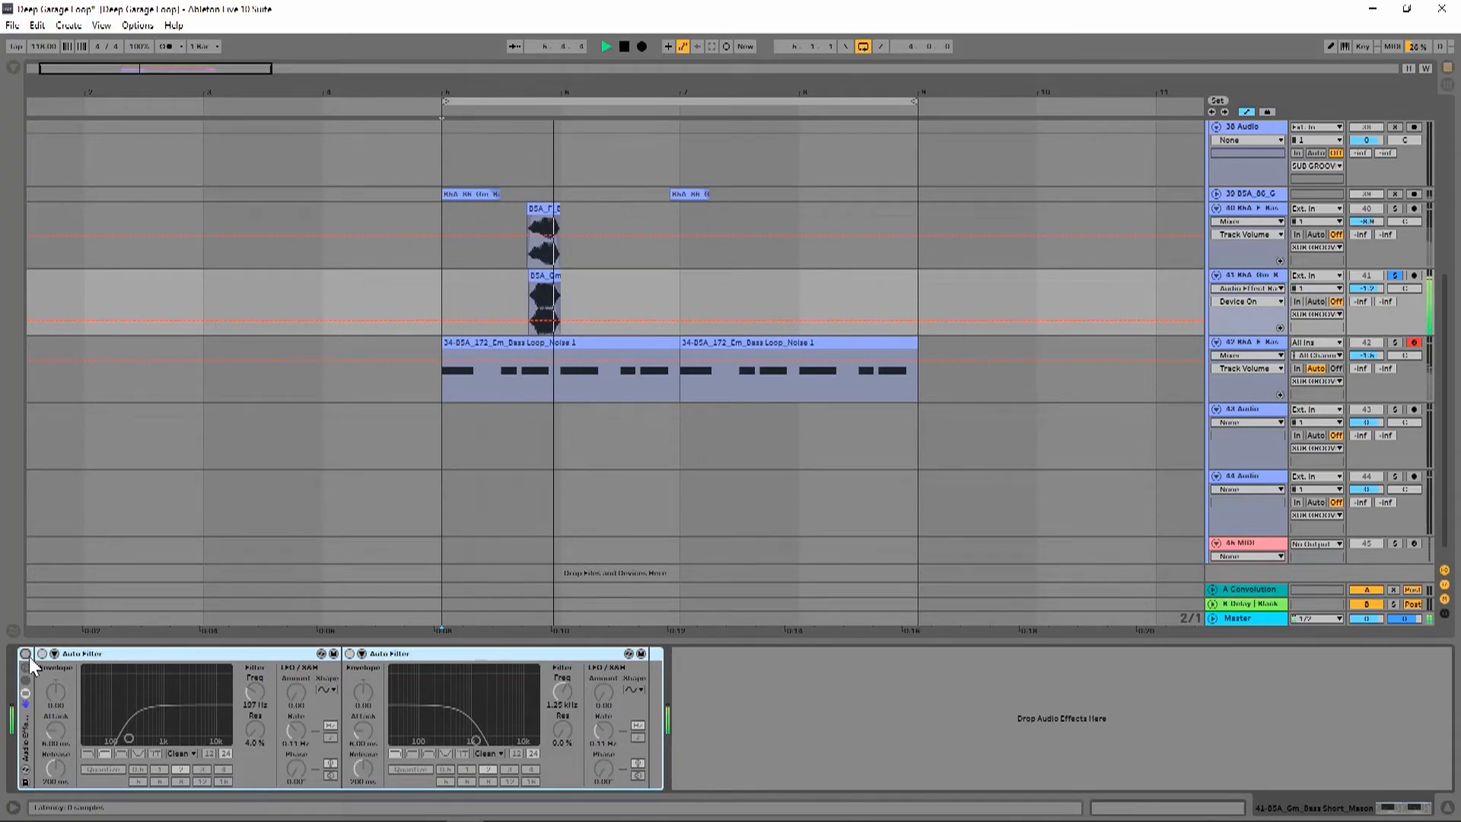
left_click(27, 656)
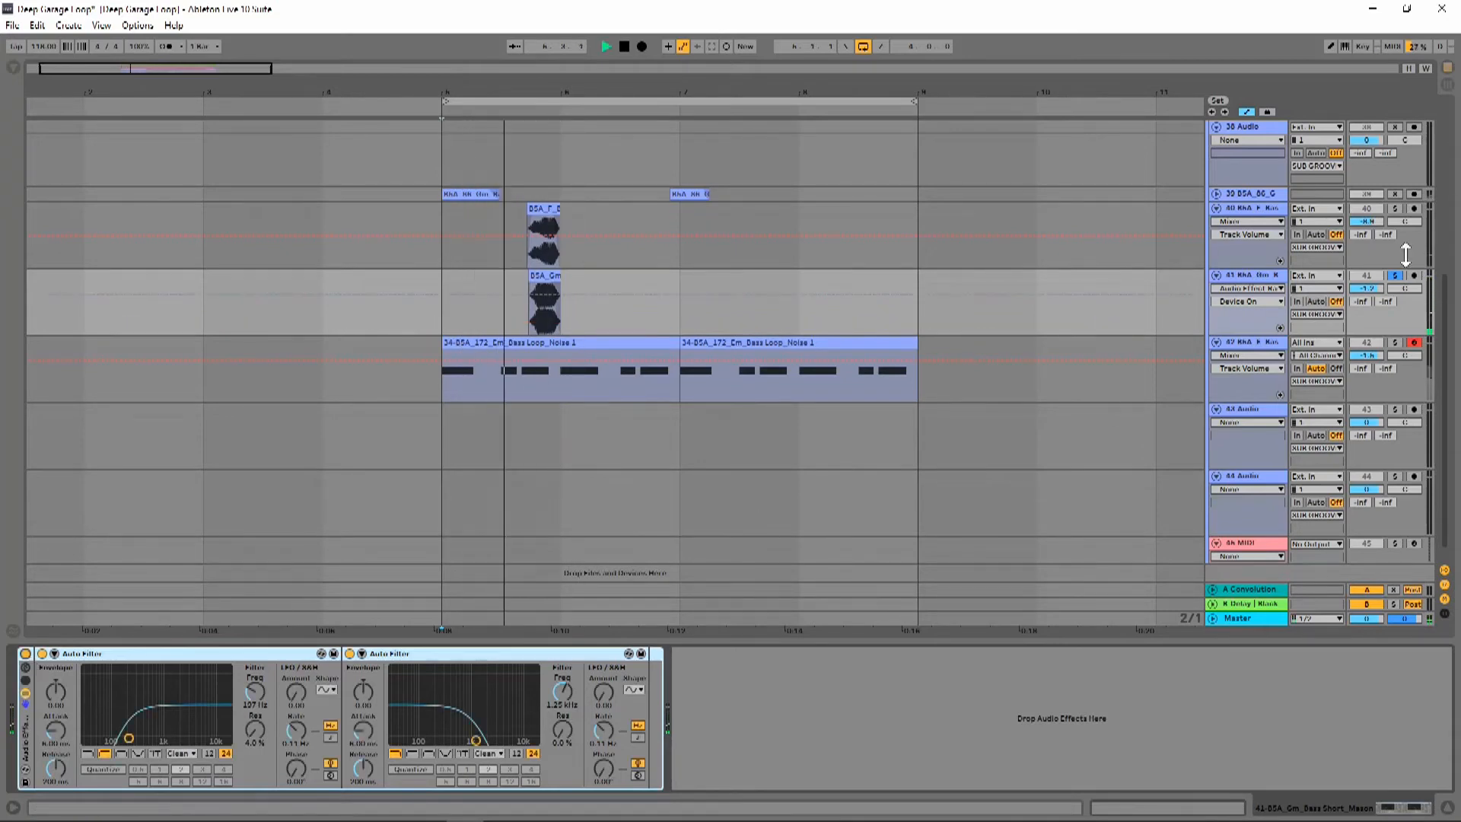
Solo tracks 33 and 40 alongside track 41 and play the three bass layers together
left_click(1394, 210)
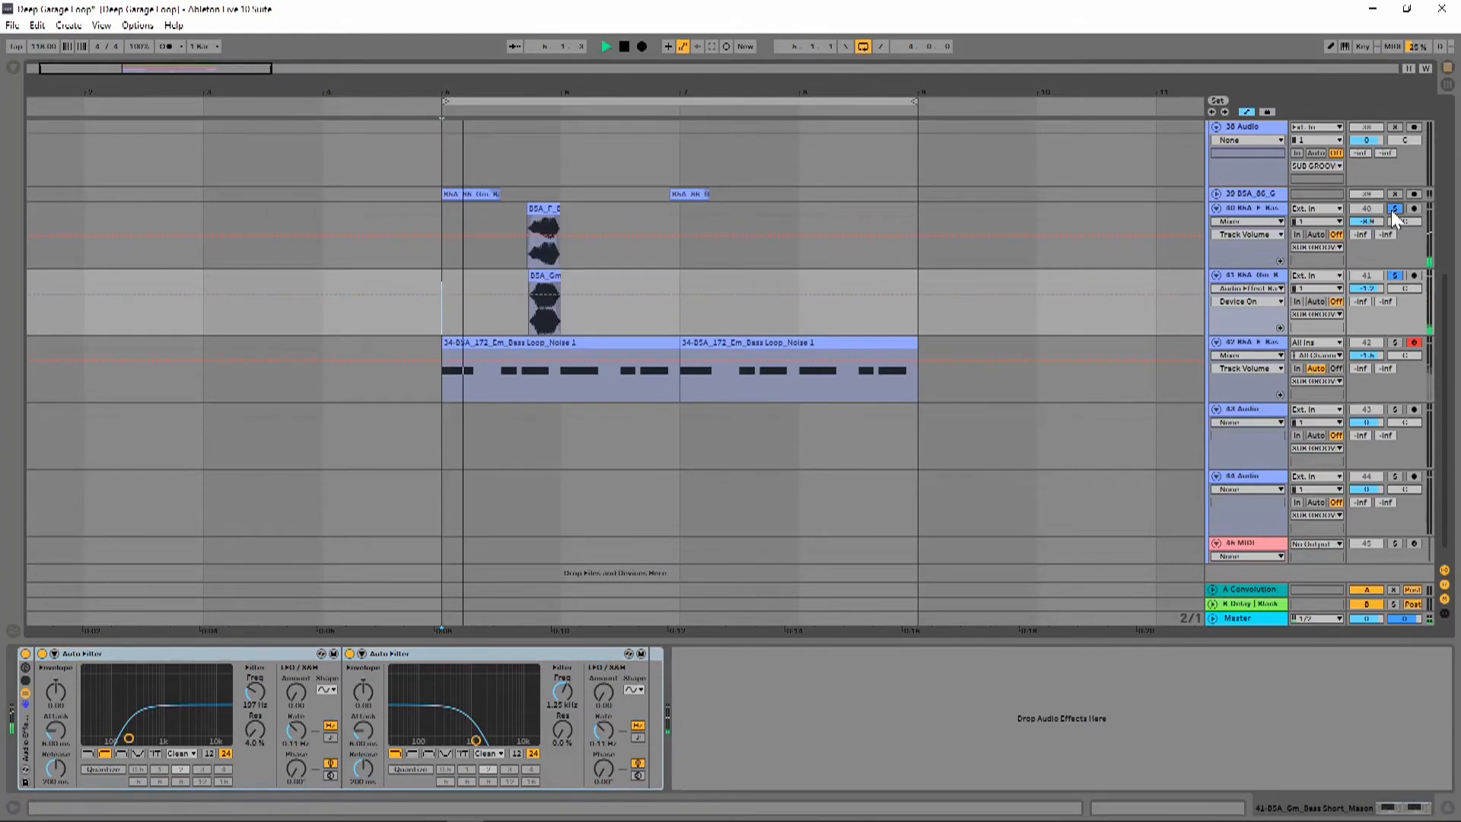
scroll(1401, 282, "up", 2)
key("space")
key("space")
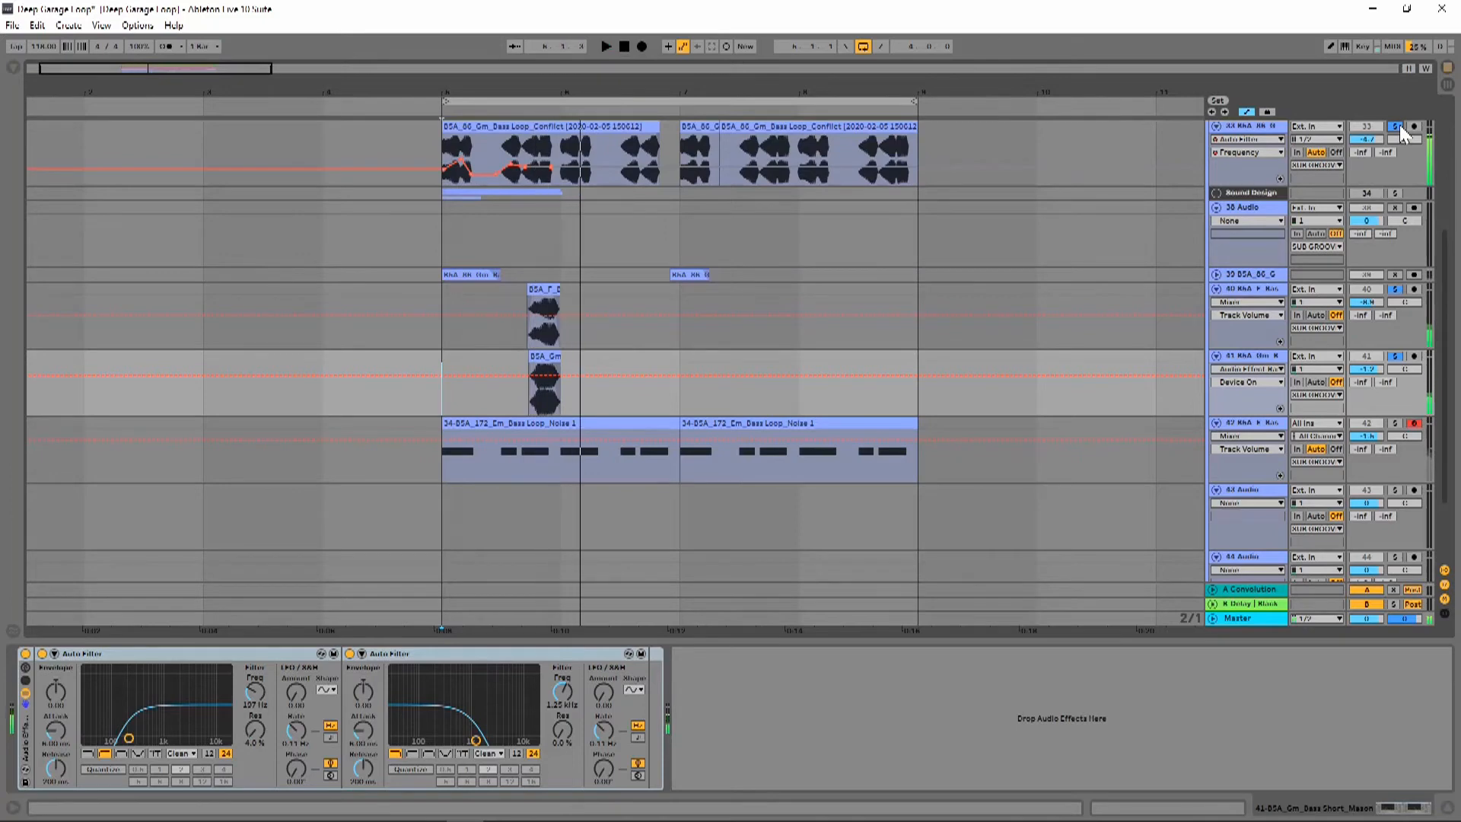
Clear the other solos, solo track 42 and play its MIDI clips from the loop start
scroll(1384, 365, "down", 2)
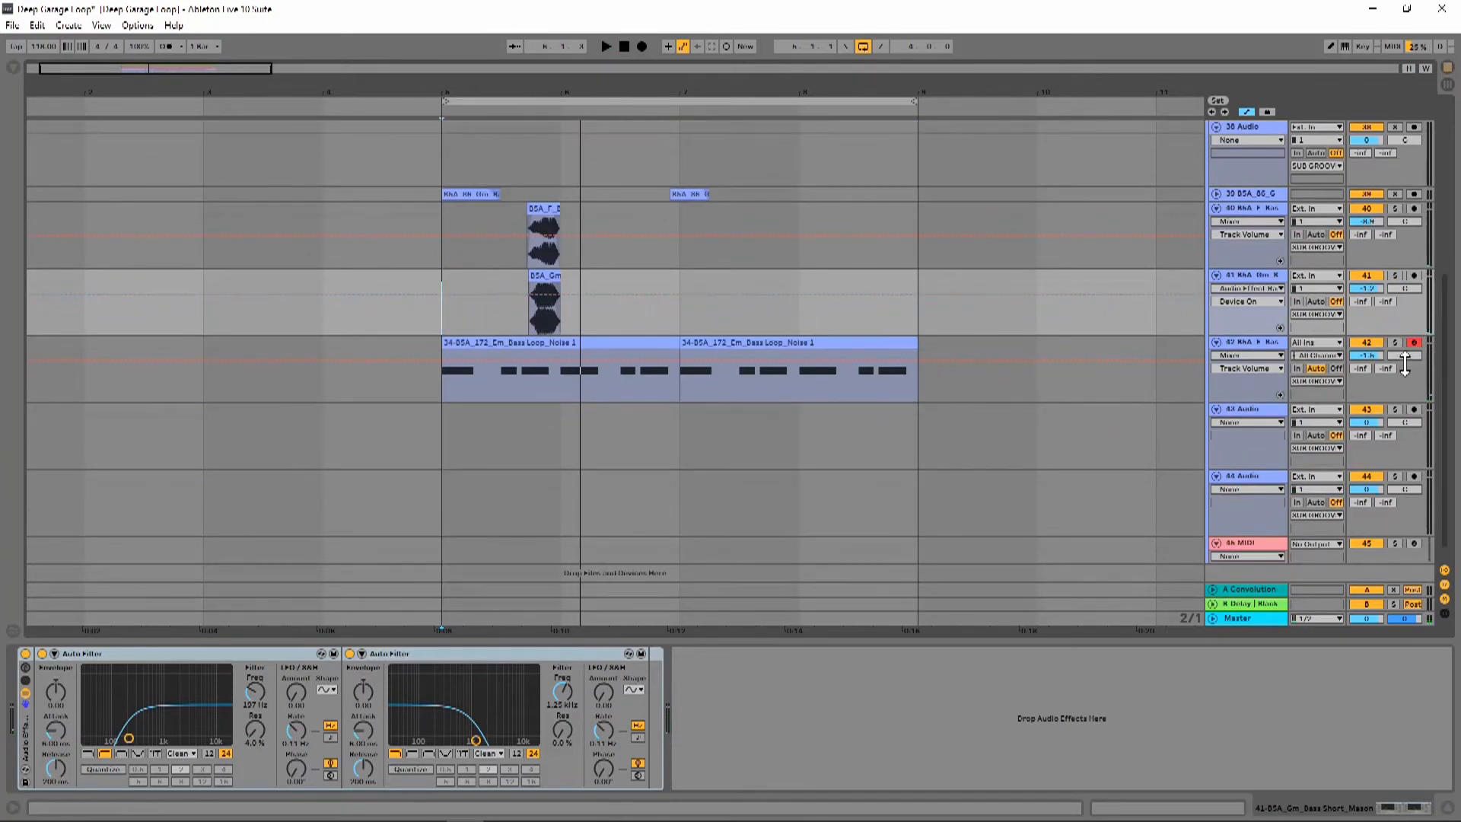
left_click(1271, 353)
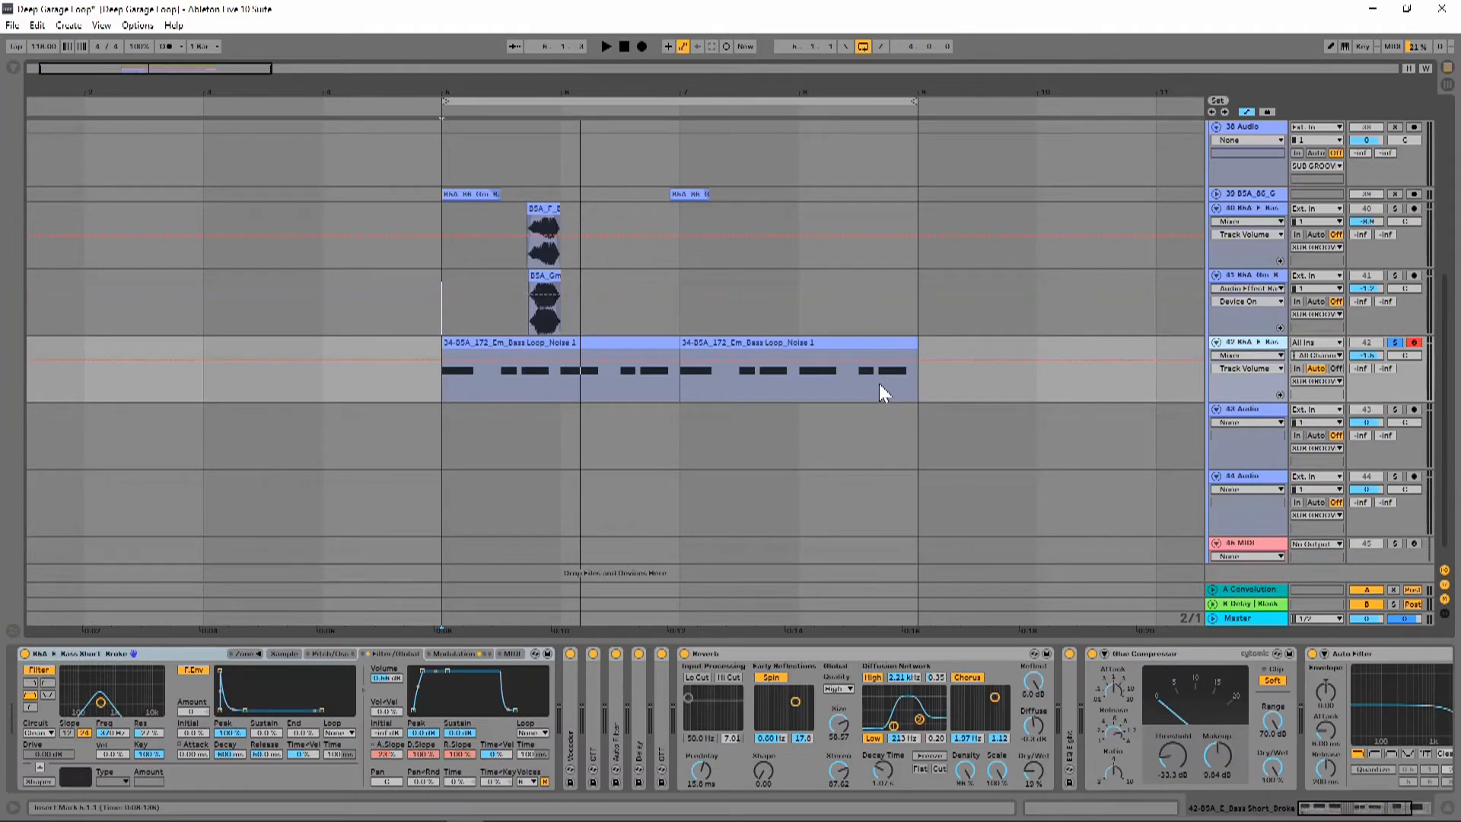
left_click(437, 393)
key("space")
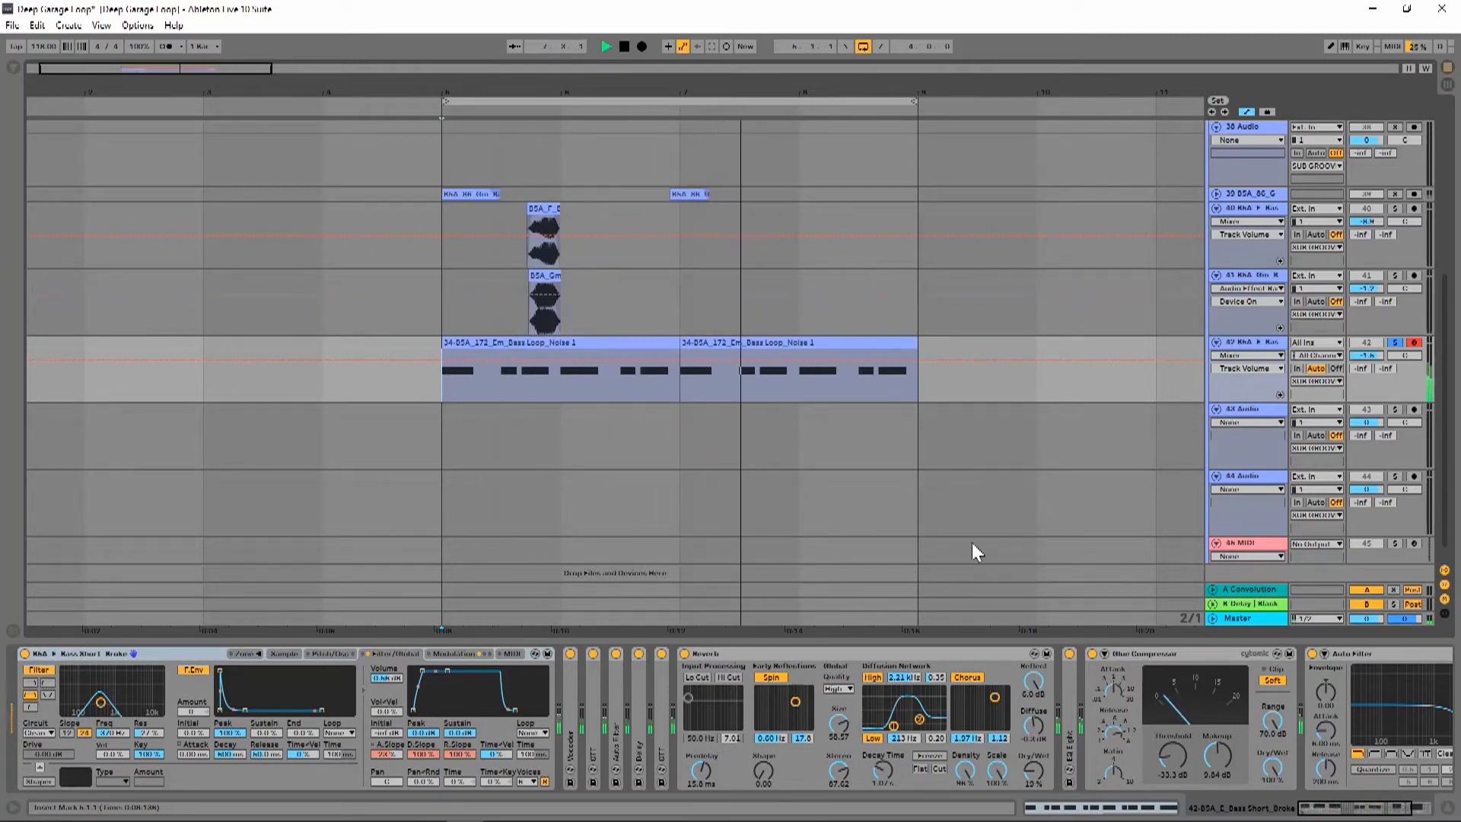
Hide the arrangement's automation lanes and display the sample waveform of track 42's instrument
key("ctrl+a")
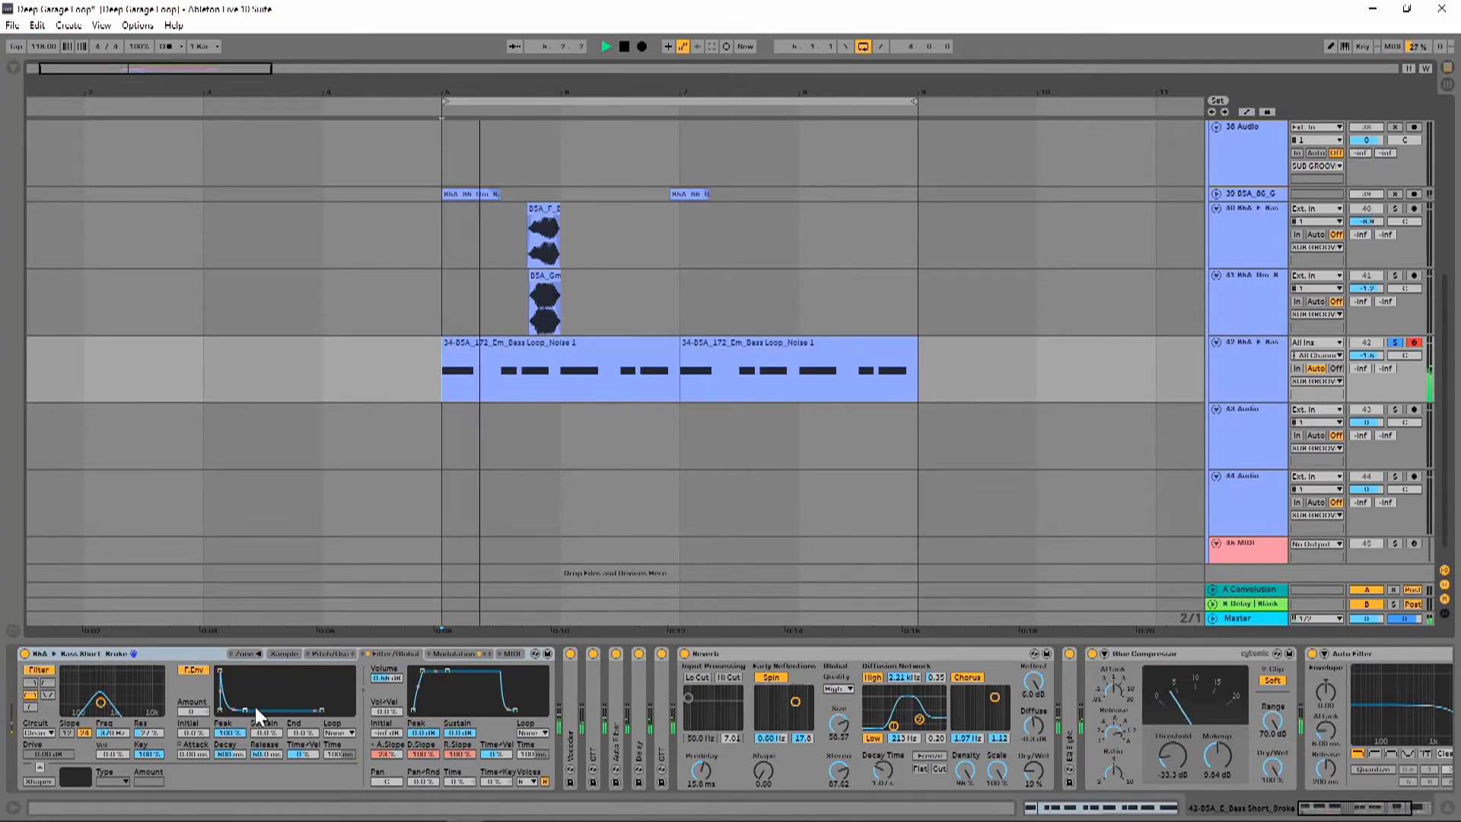
left_click(268, 653)
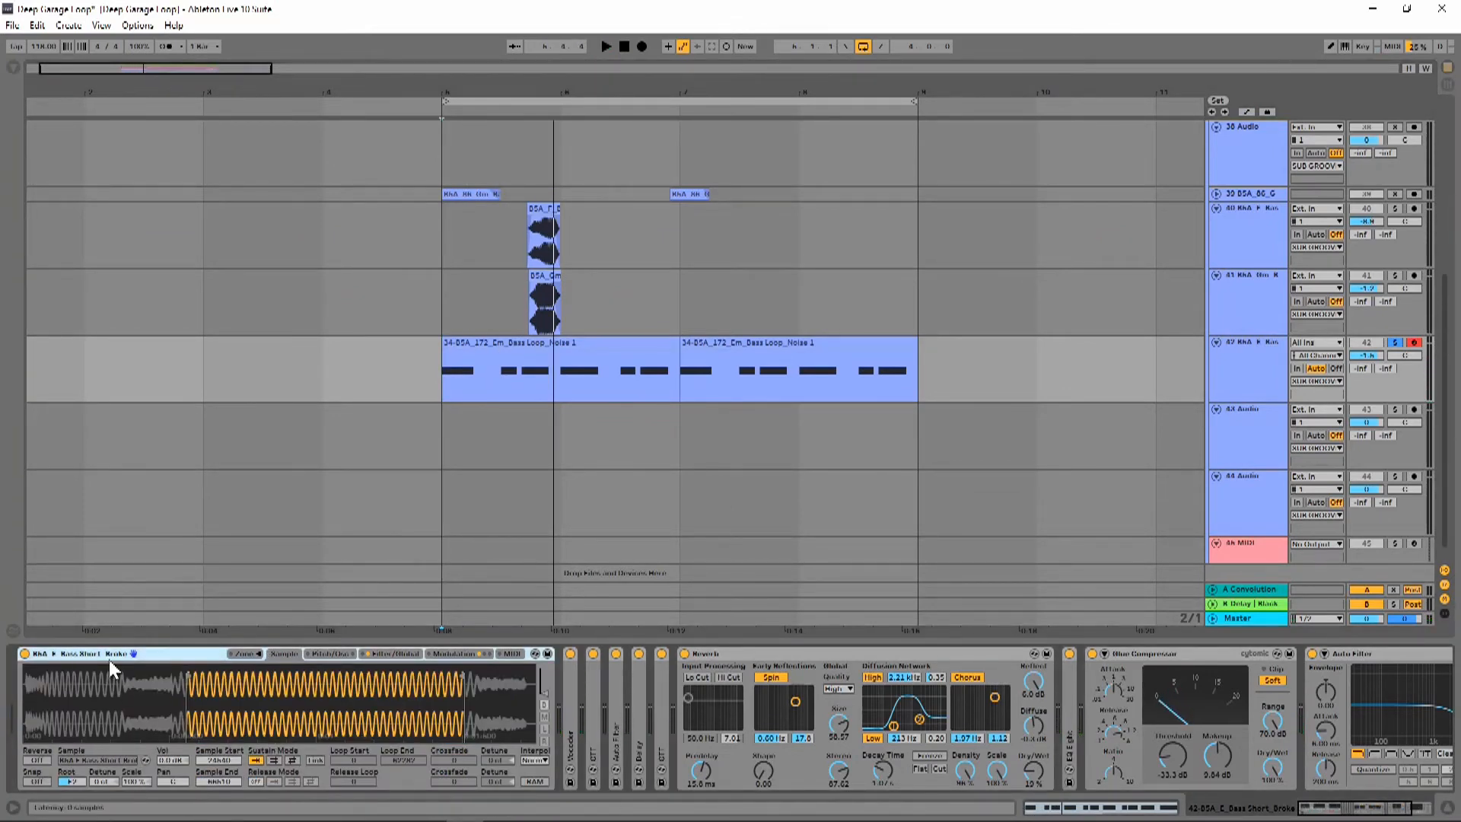
Unfold the Sound Design group, select the clip on track 36 and play it
scroll(809, 335, "up", 2)
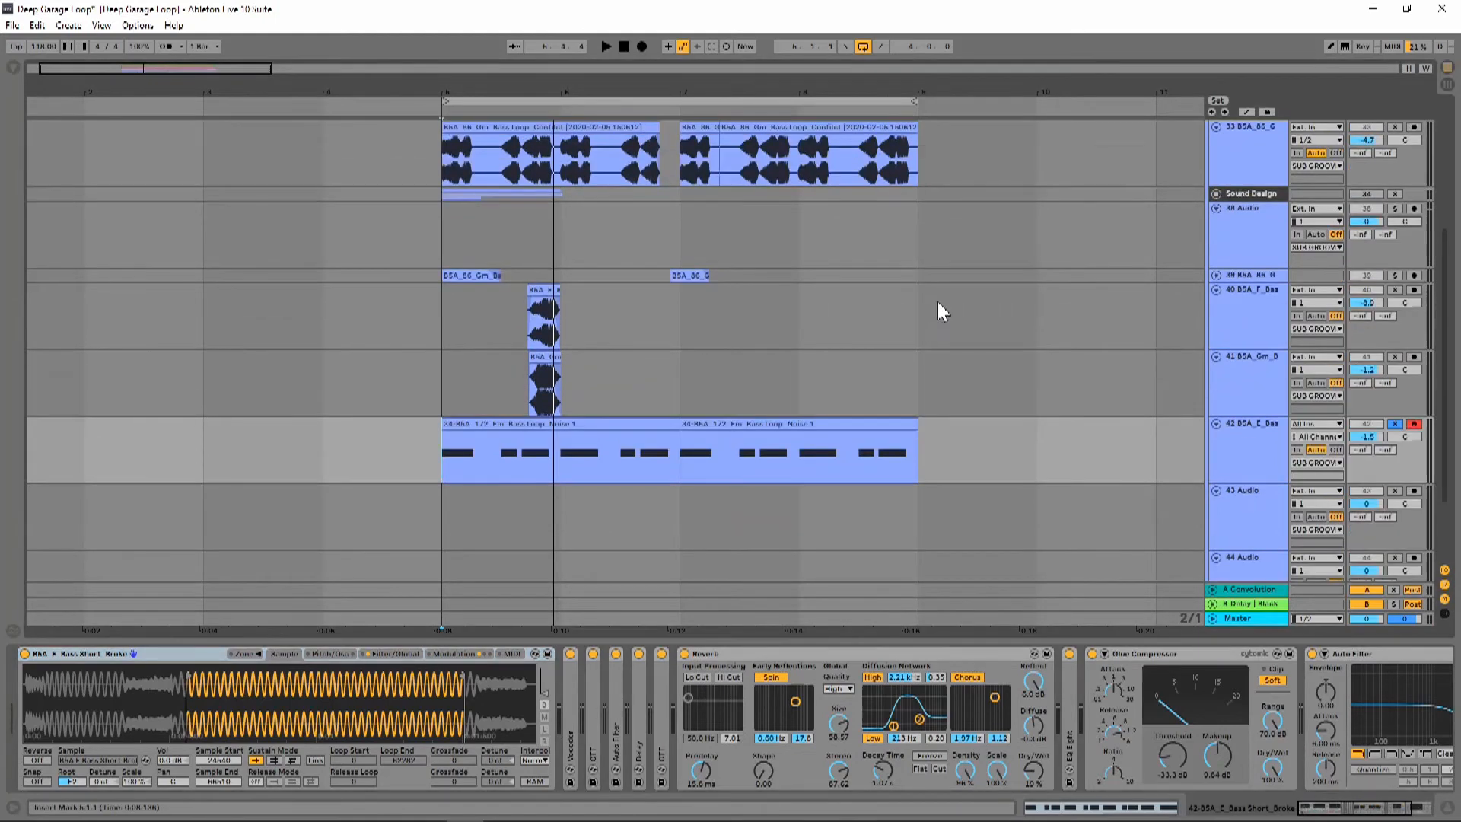
left_click(1215, 195)
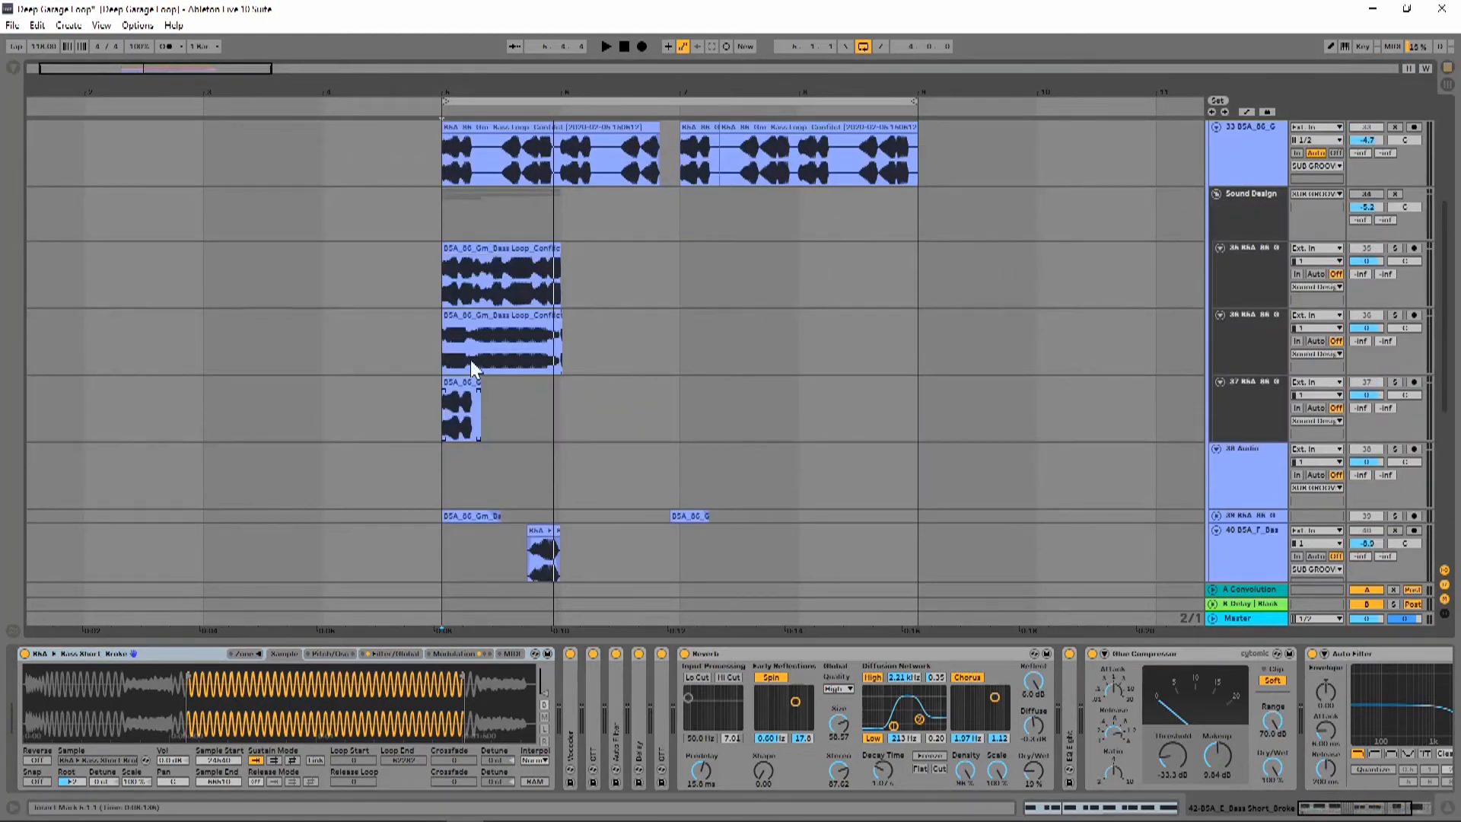
left_click(478, 316)
key("space")
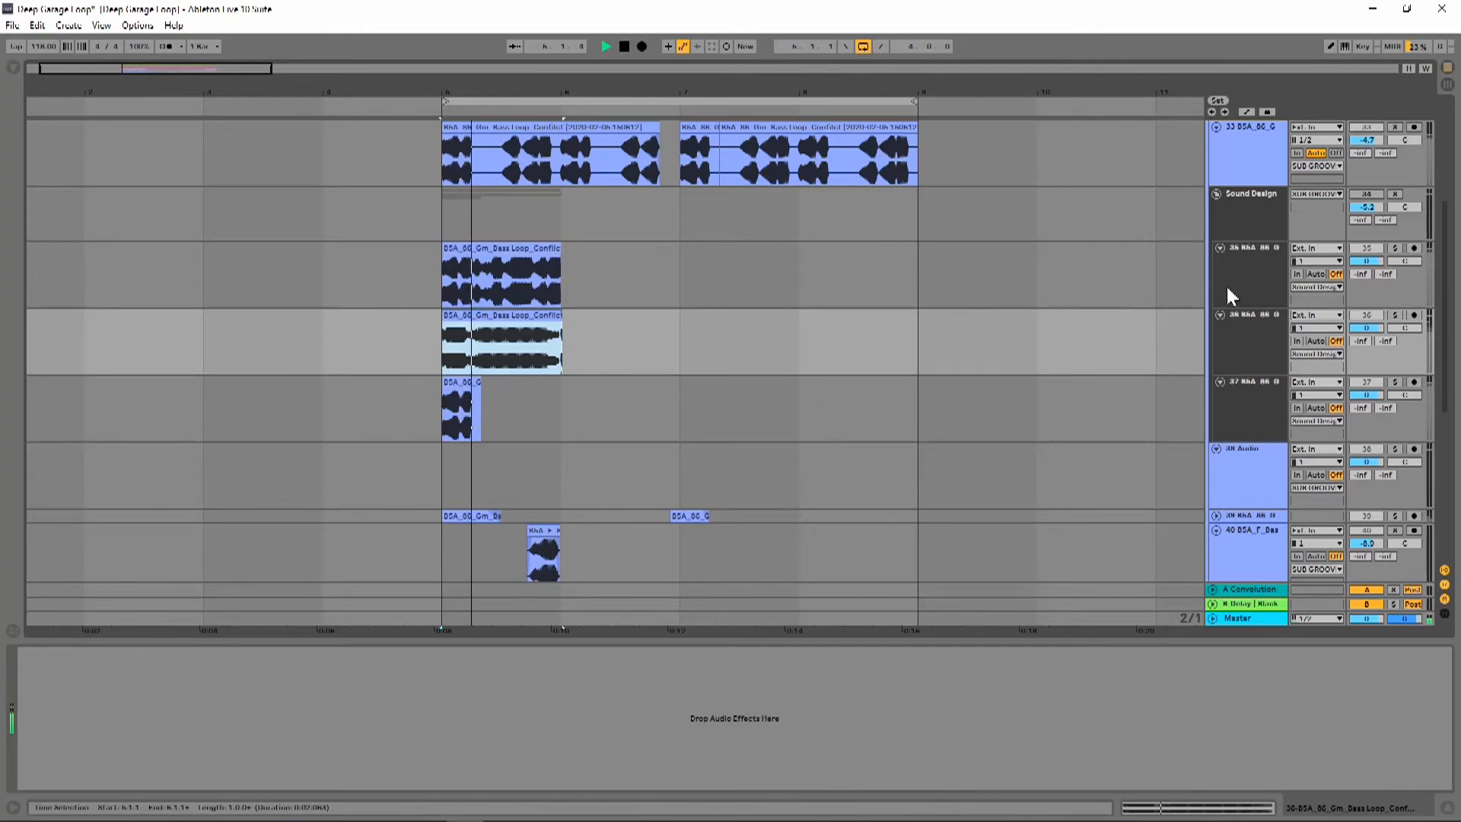
Solo track 36, activate the Sound Design group and play the source clip from the loop start
left_click(1395, 316)
key("space")
key("space")
left_click(1372, 194)
key("space")
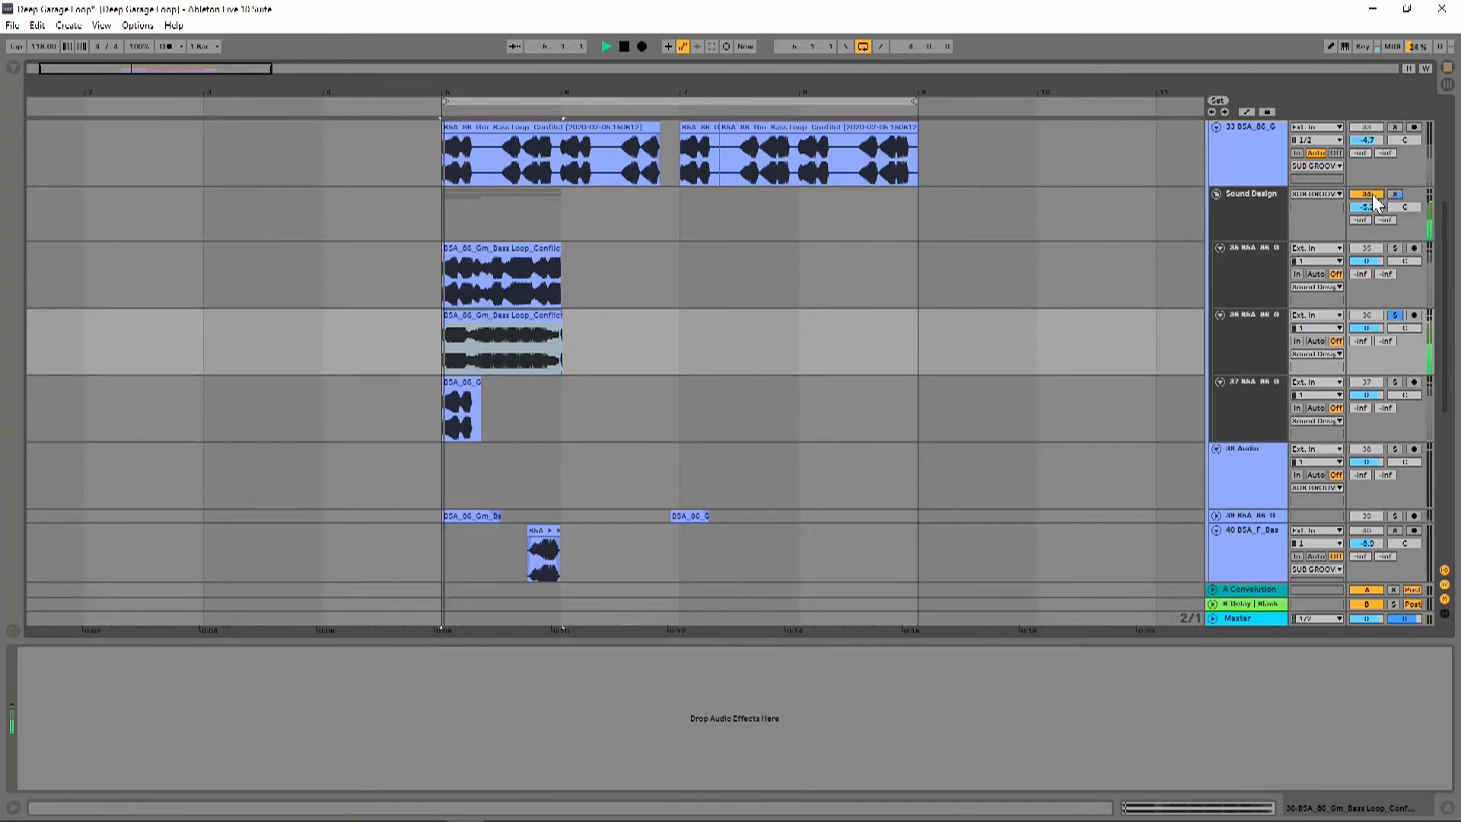
key("space")
key("space")
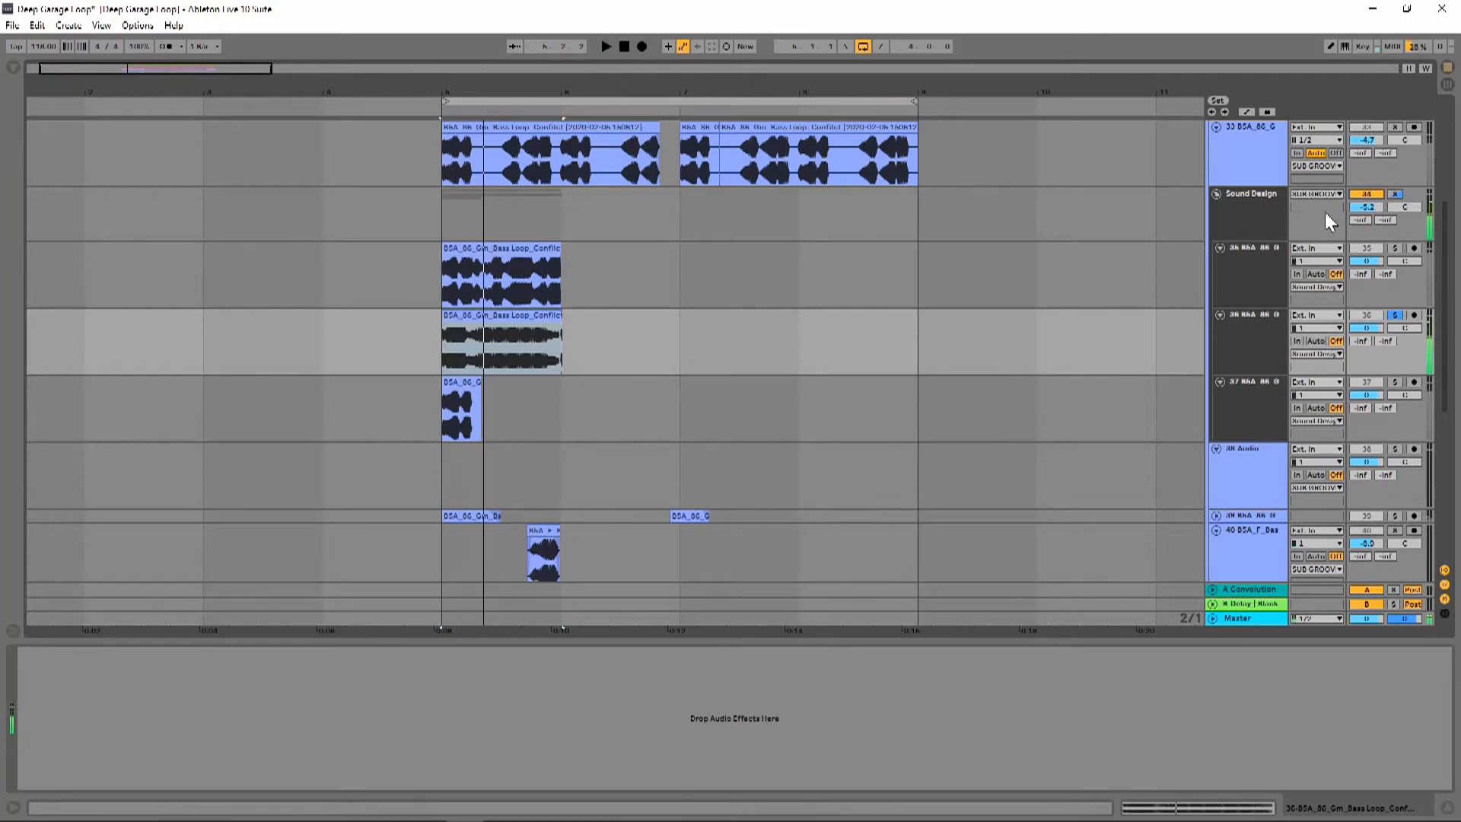
Solo and play track 42, and move the start of its sample in the instrument slightly earlier
scroll(1261, 219, "down", 8)
left_click(1222, 381)
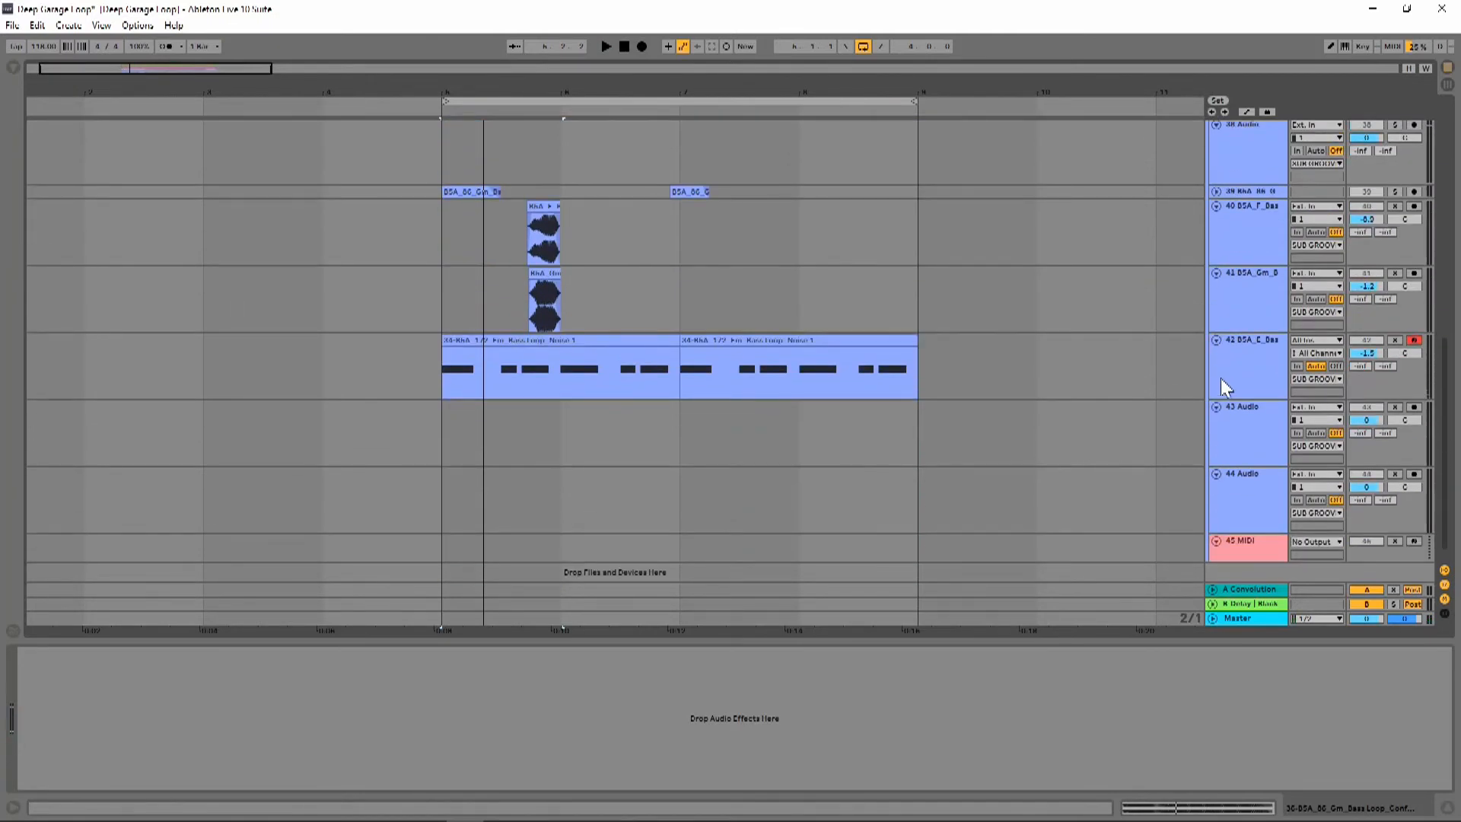
key("space")
left_click(1393, 340)
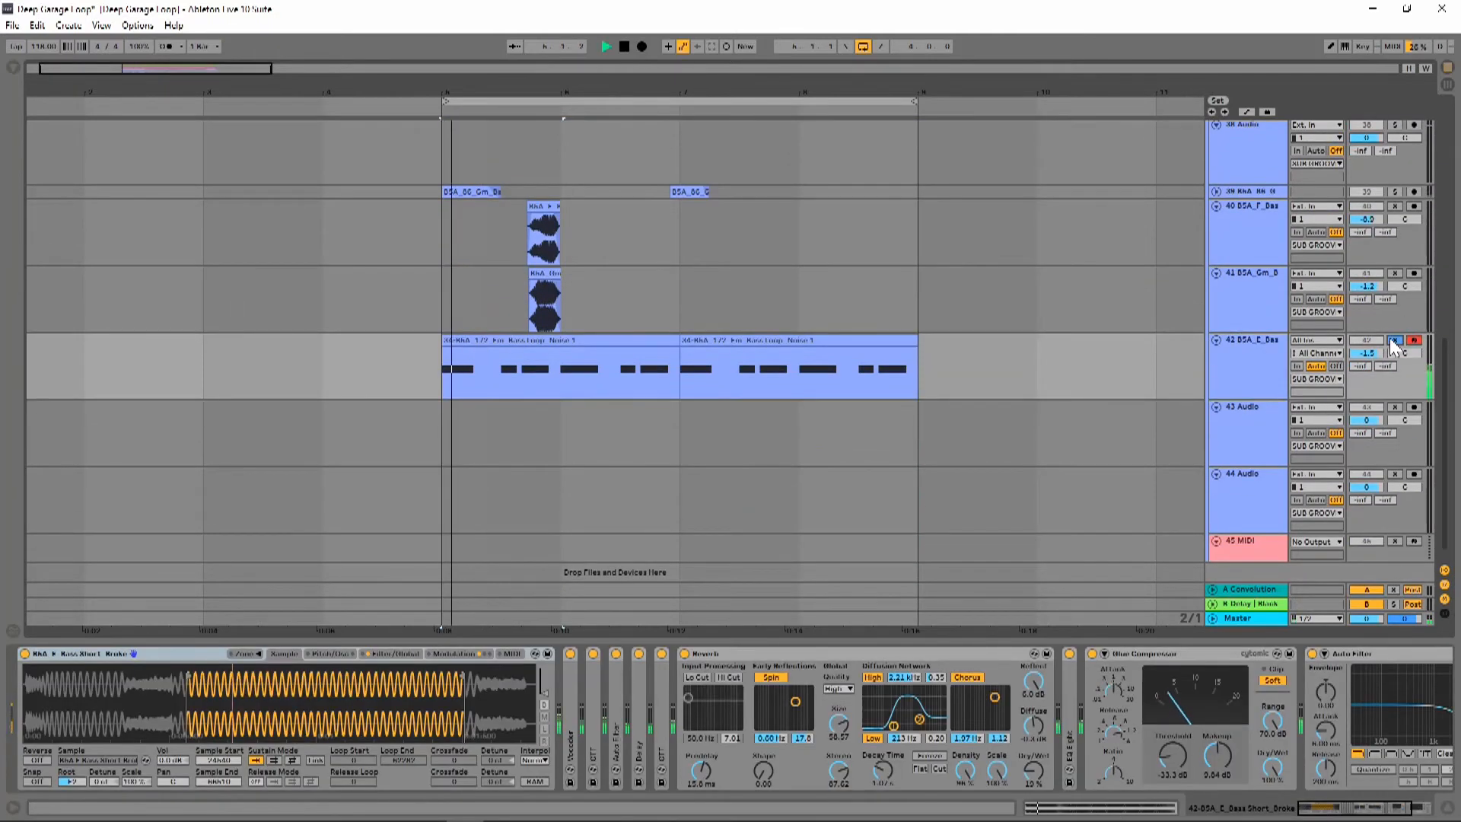
mouse_move(188, 676)
left_mouse_down()
mouse_move(38, 700)
mouse_move(184, 678)
left_mouse_up()
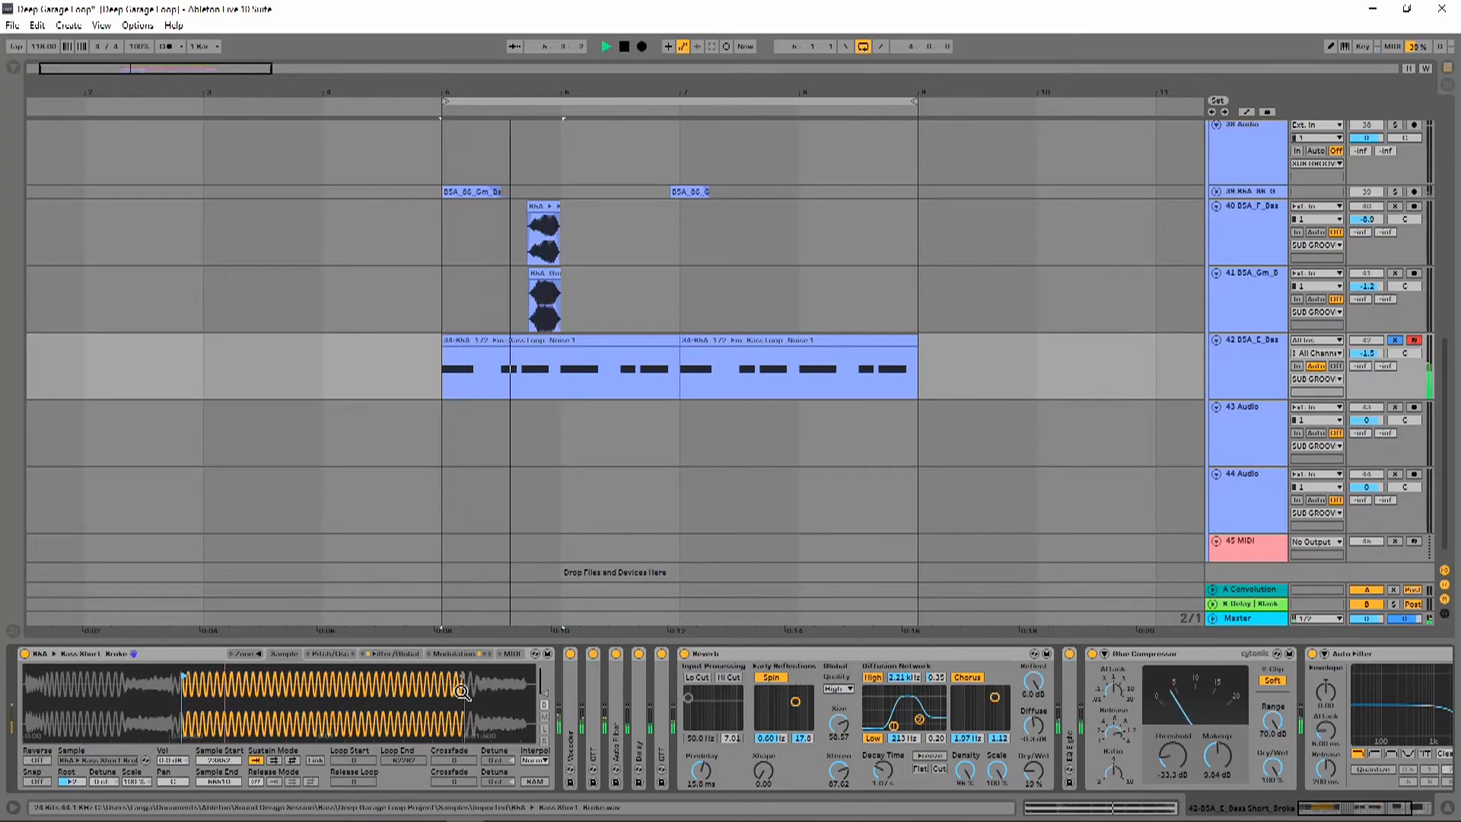
Display the Filter/Global settings of track 42's instrument and play the bass repeatedly to hear its filter
left_click(340, 655)
left_click(382, 654)
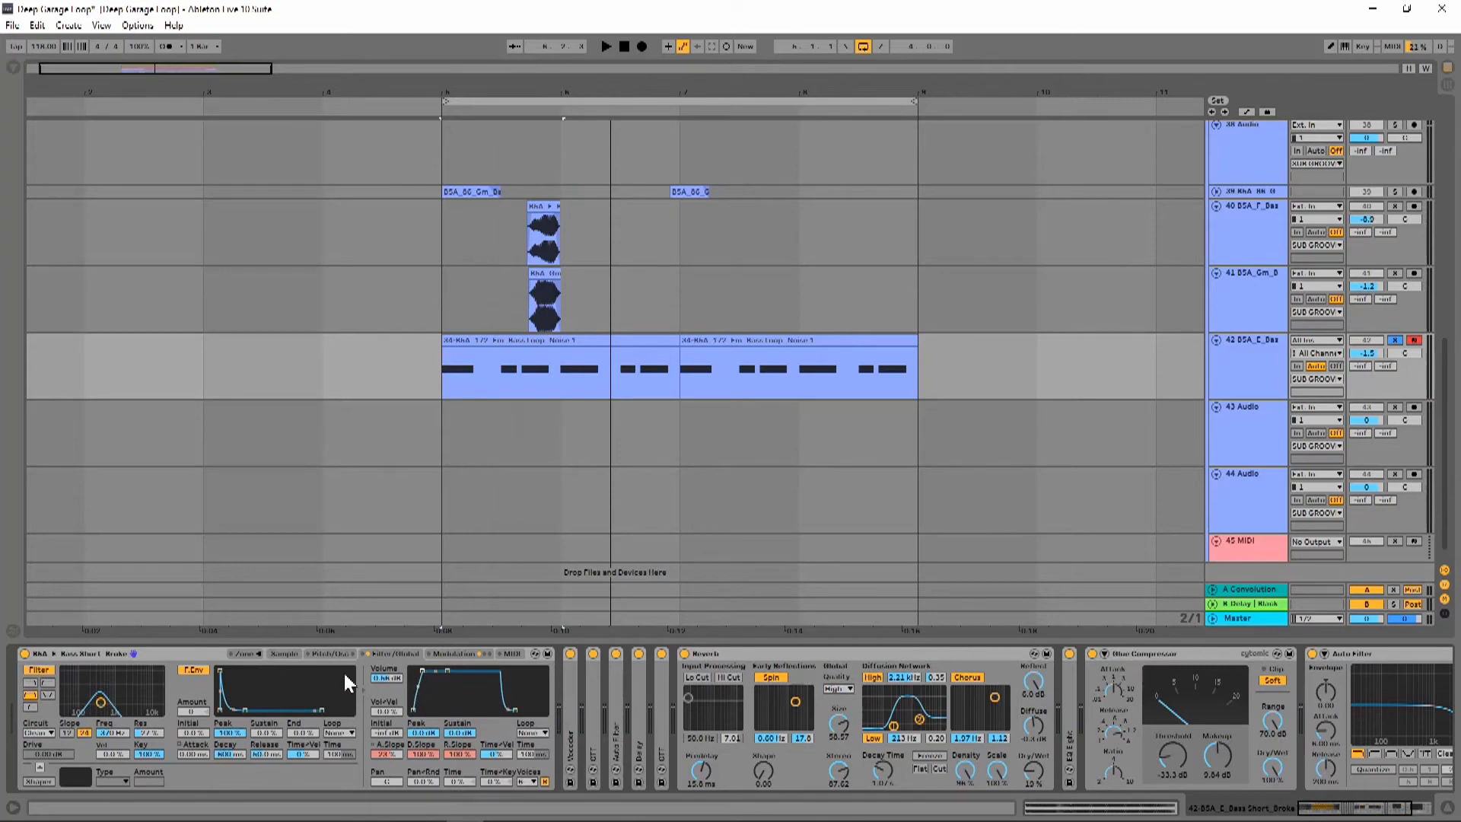
key("space")
key("space")
key("space")
key("space")
key("space")
key("space")
key("space")
key("space")
key("space")
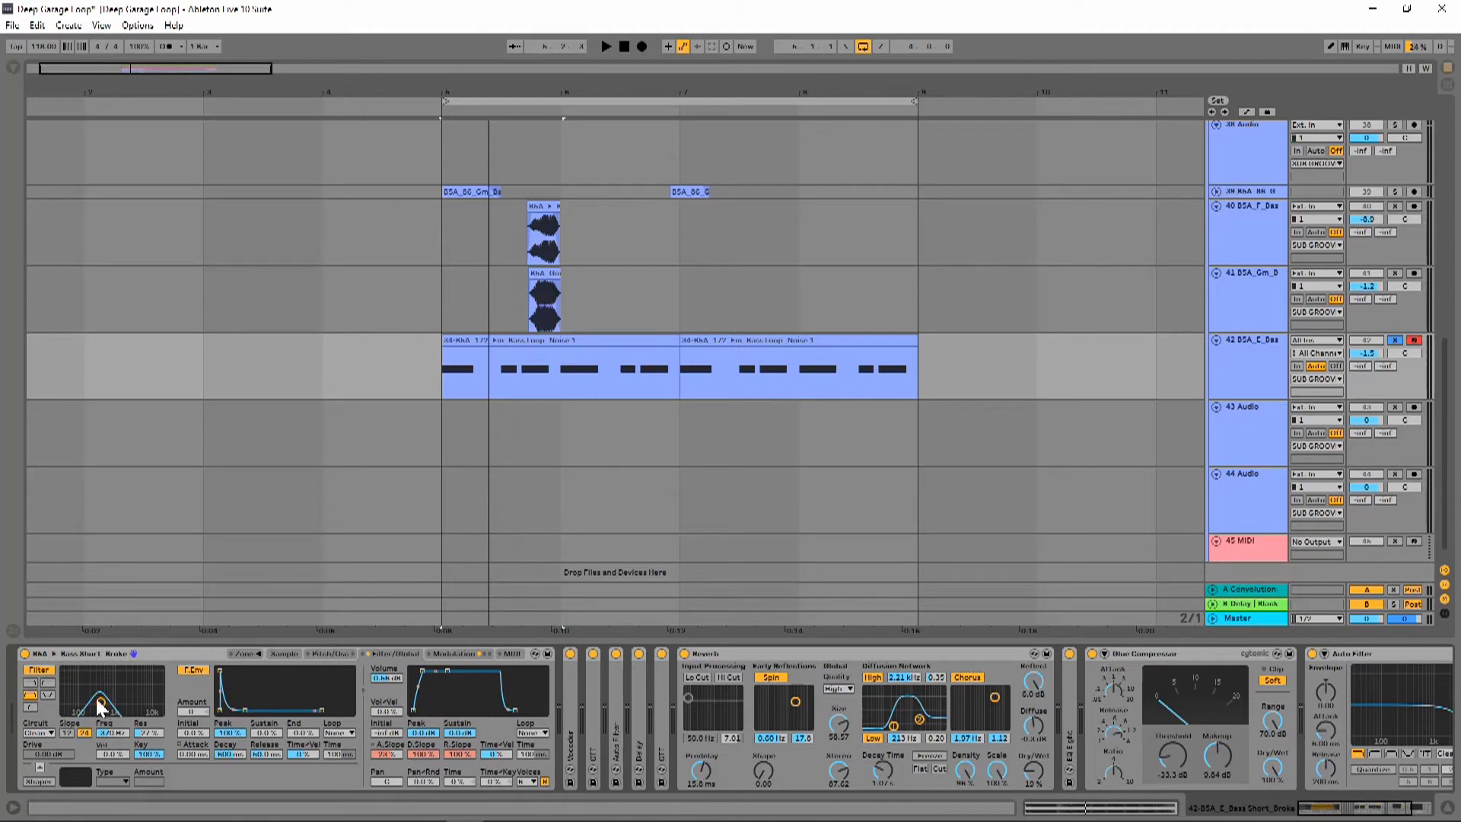
Try a faster LFO 1 frequency in the instrument's modulation settings while playing track 42
left_click(441, 652)
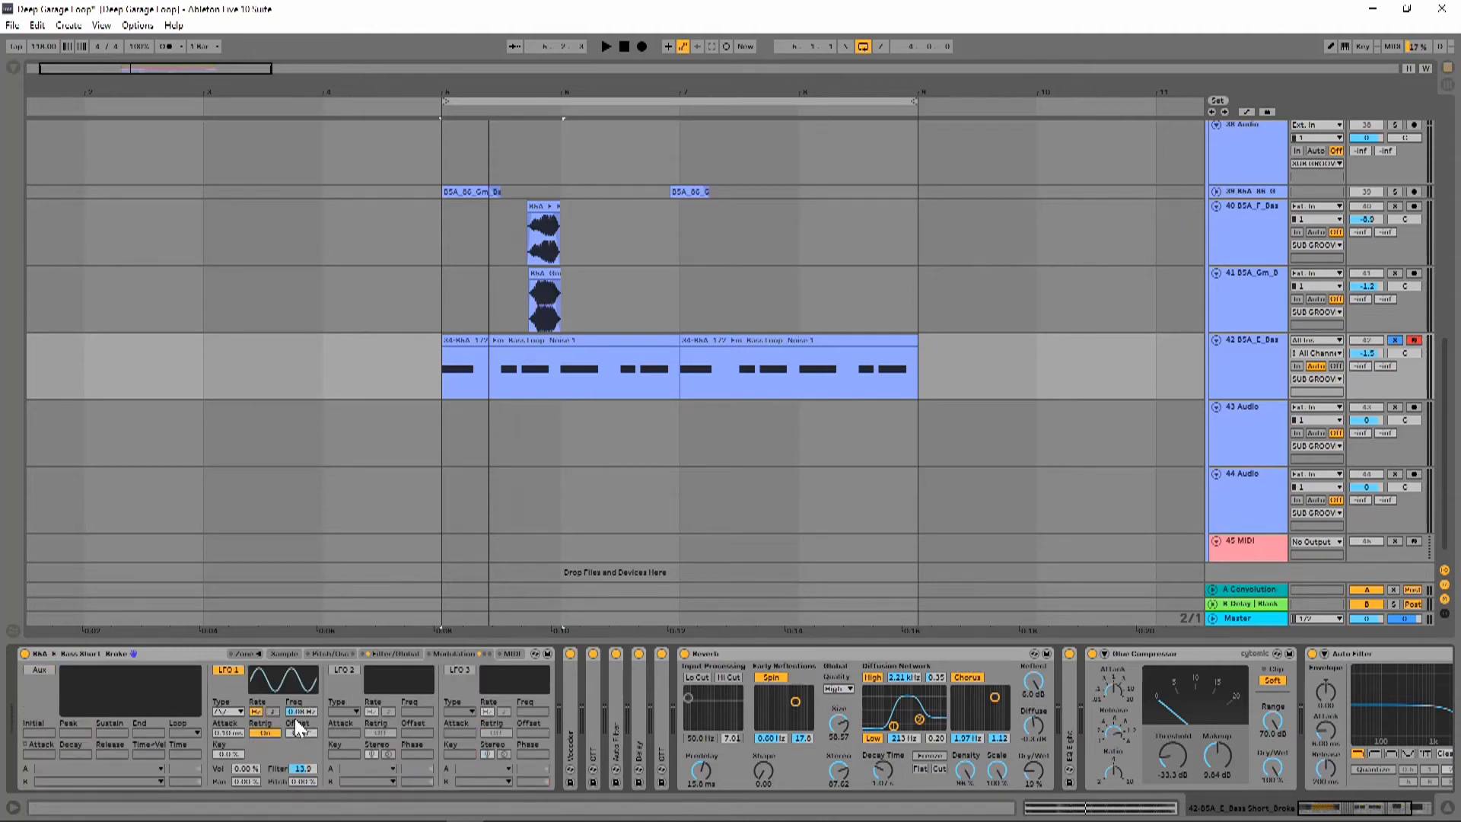
left_click_drag(300, 711, 300, 669)
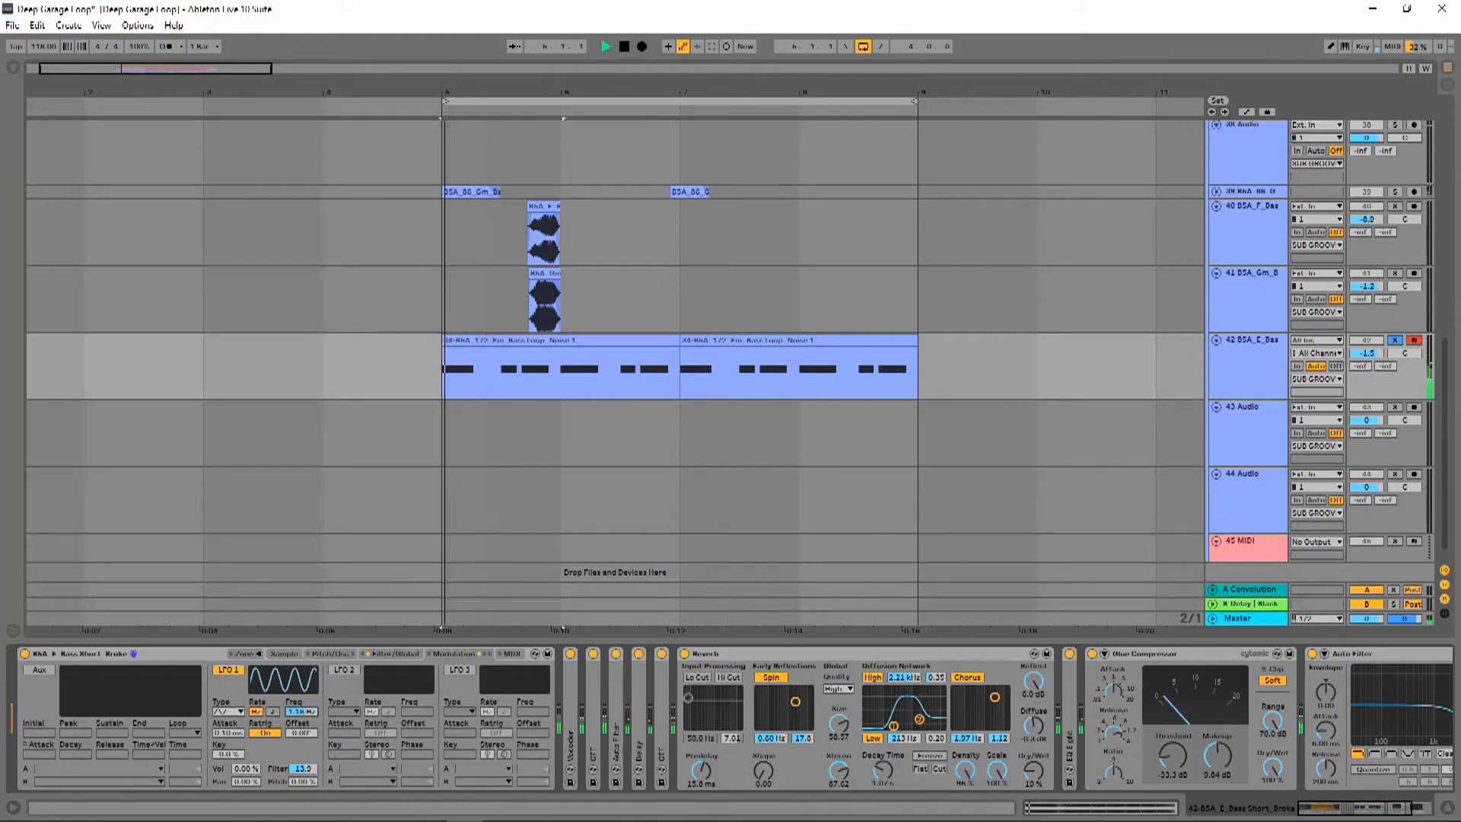
left_click_drag(299, 669, 300, 659)
key("space")
Switch the instrument's filter to a notch and set LFO 1's frequency to about 9 Hz during playback
left_click(375, 654)
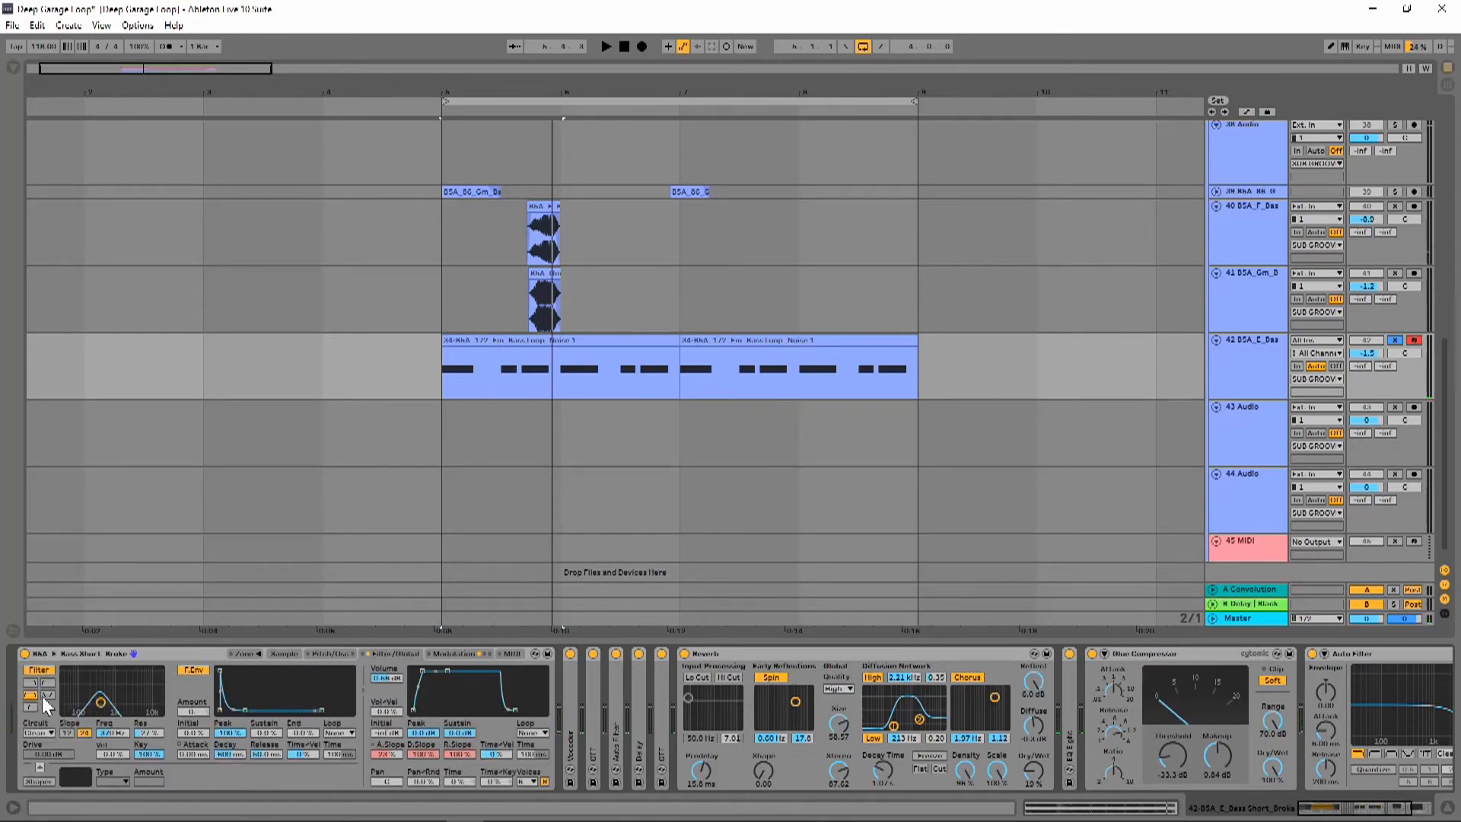
key("space")
left_click(432, 653)
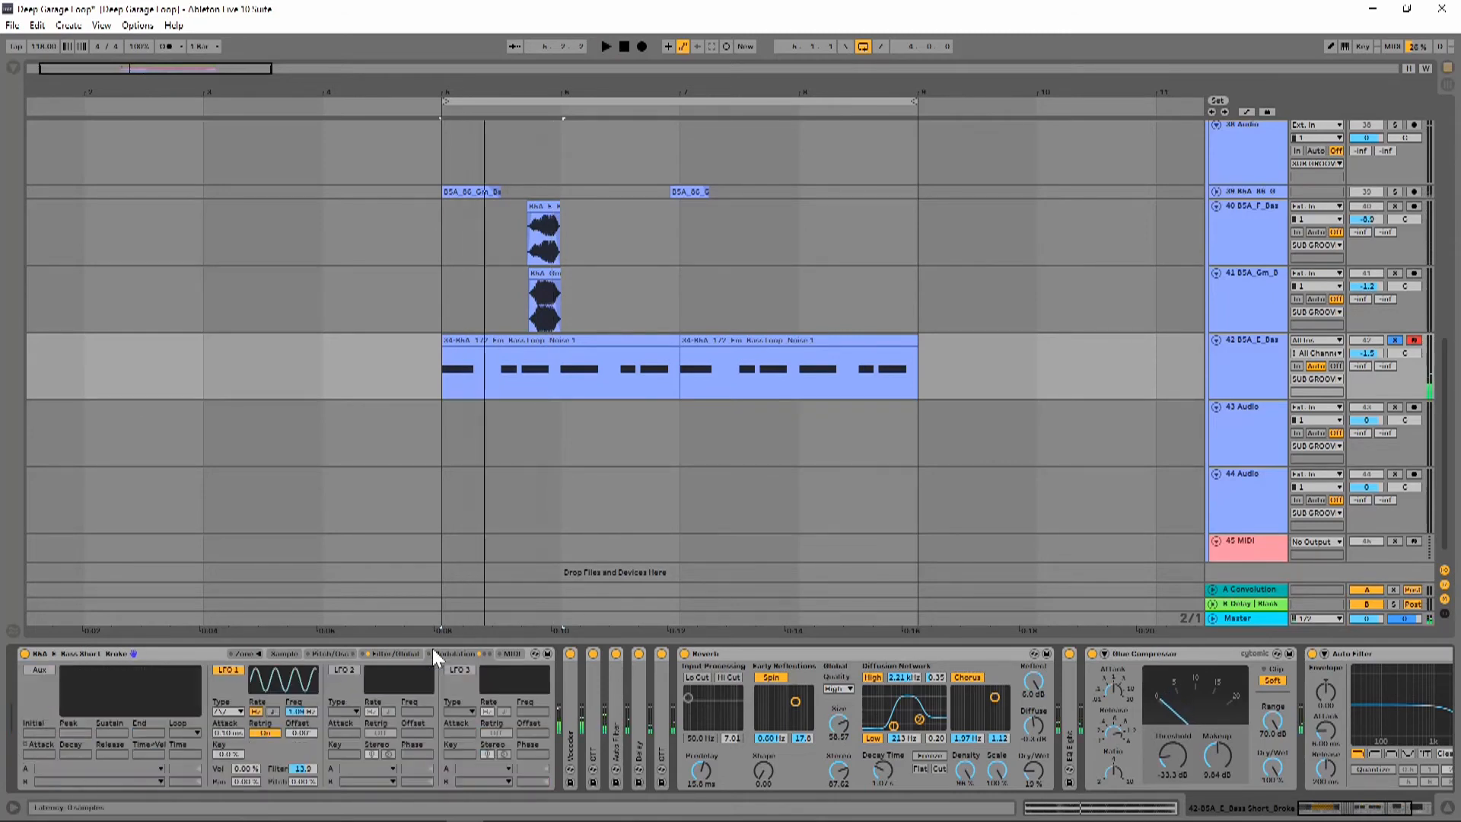
left_click_drag(298, 711, 298, 699)
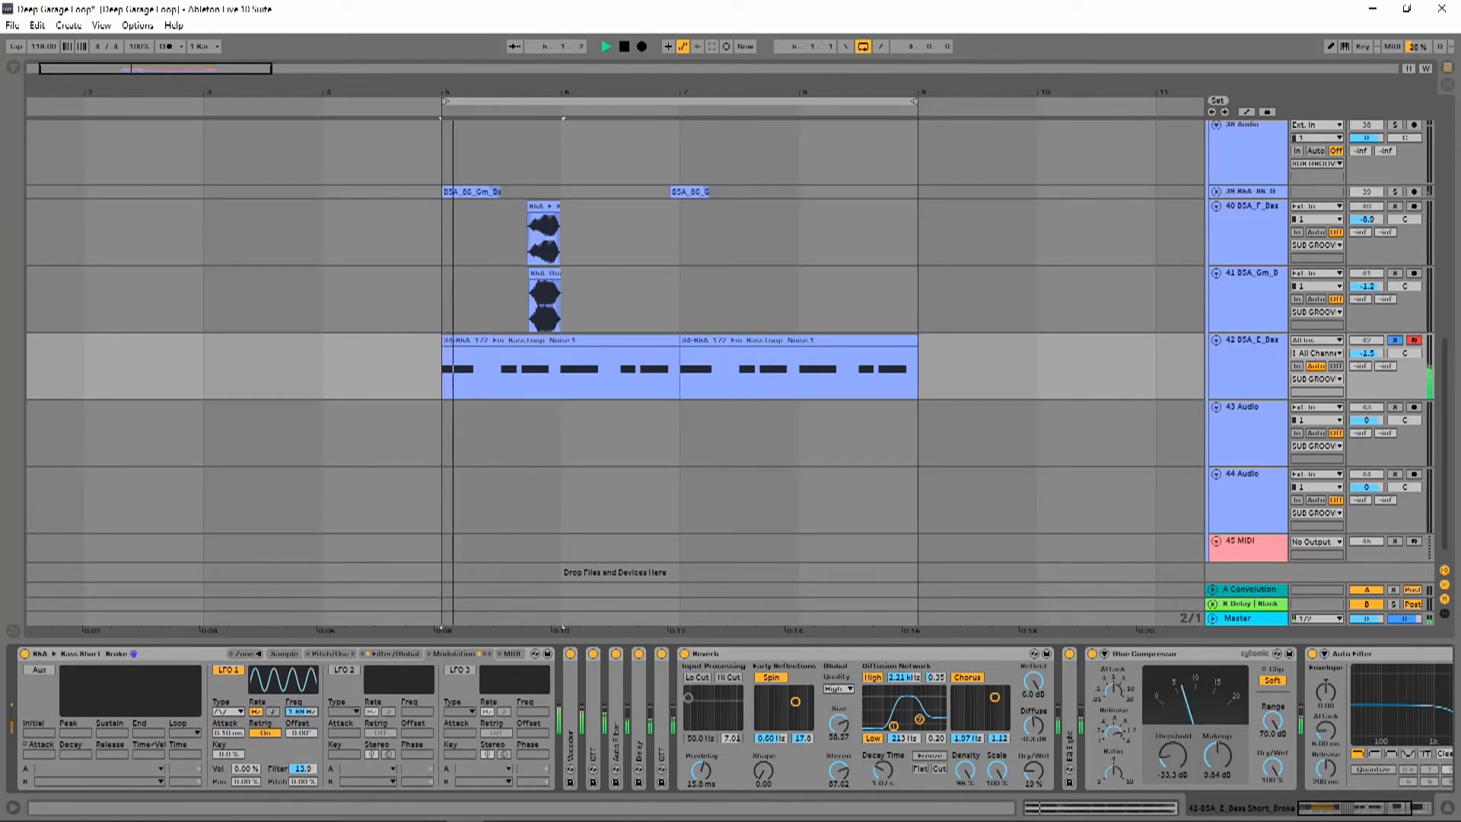
left_click_drag(299, 699, 299, 702)
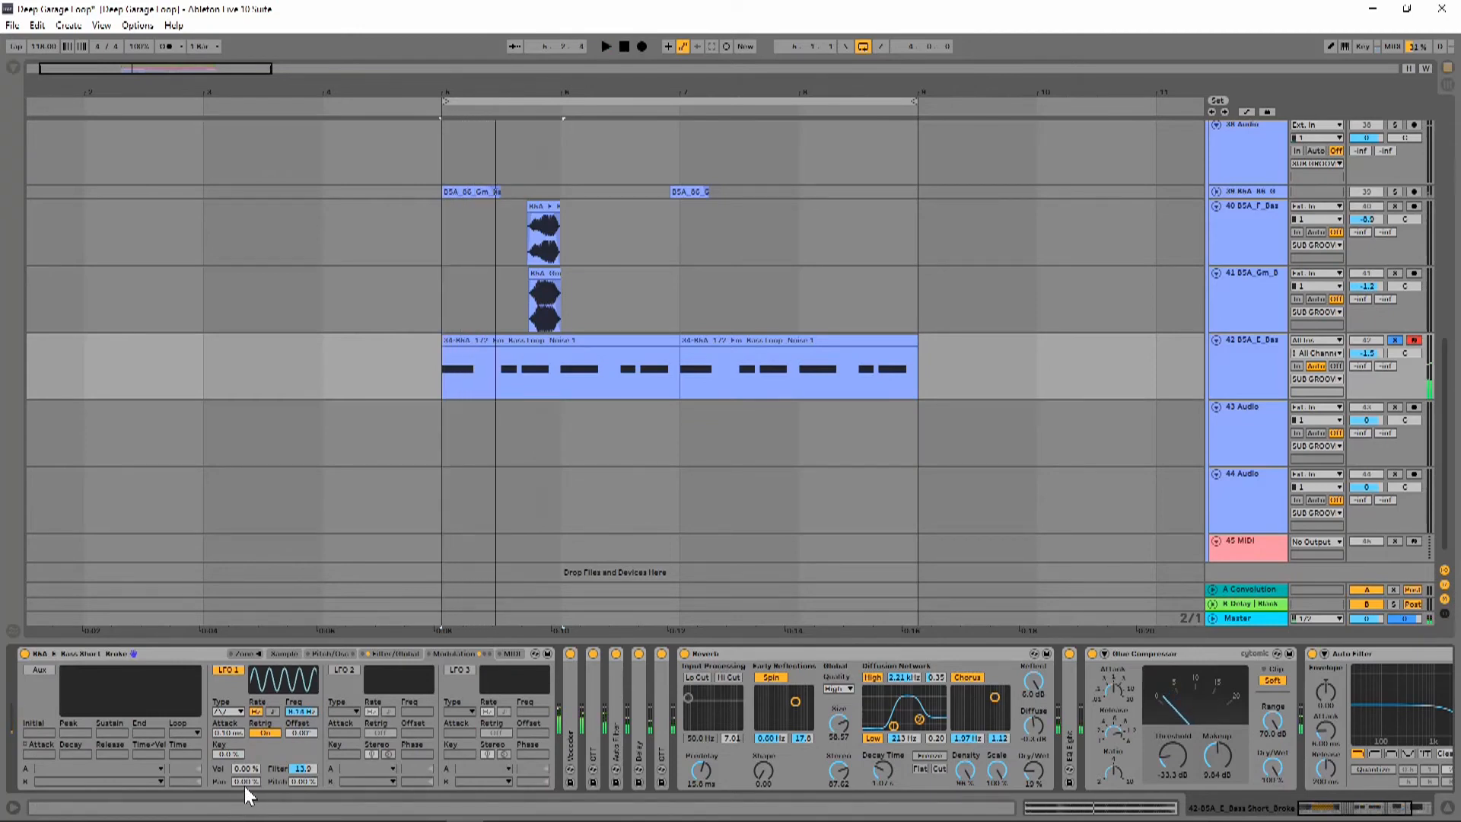
Set LFO 1's volume modulation to 27.3% and its filter modulation to 1.13, checking the filter and sample settings in between
left_click_drag(245, 768, 245, 753)
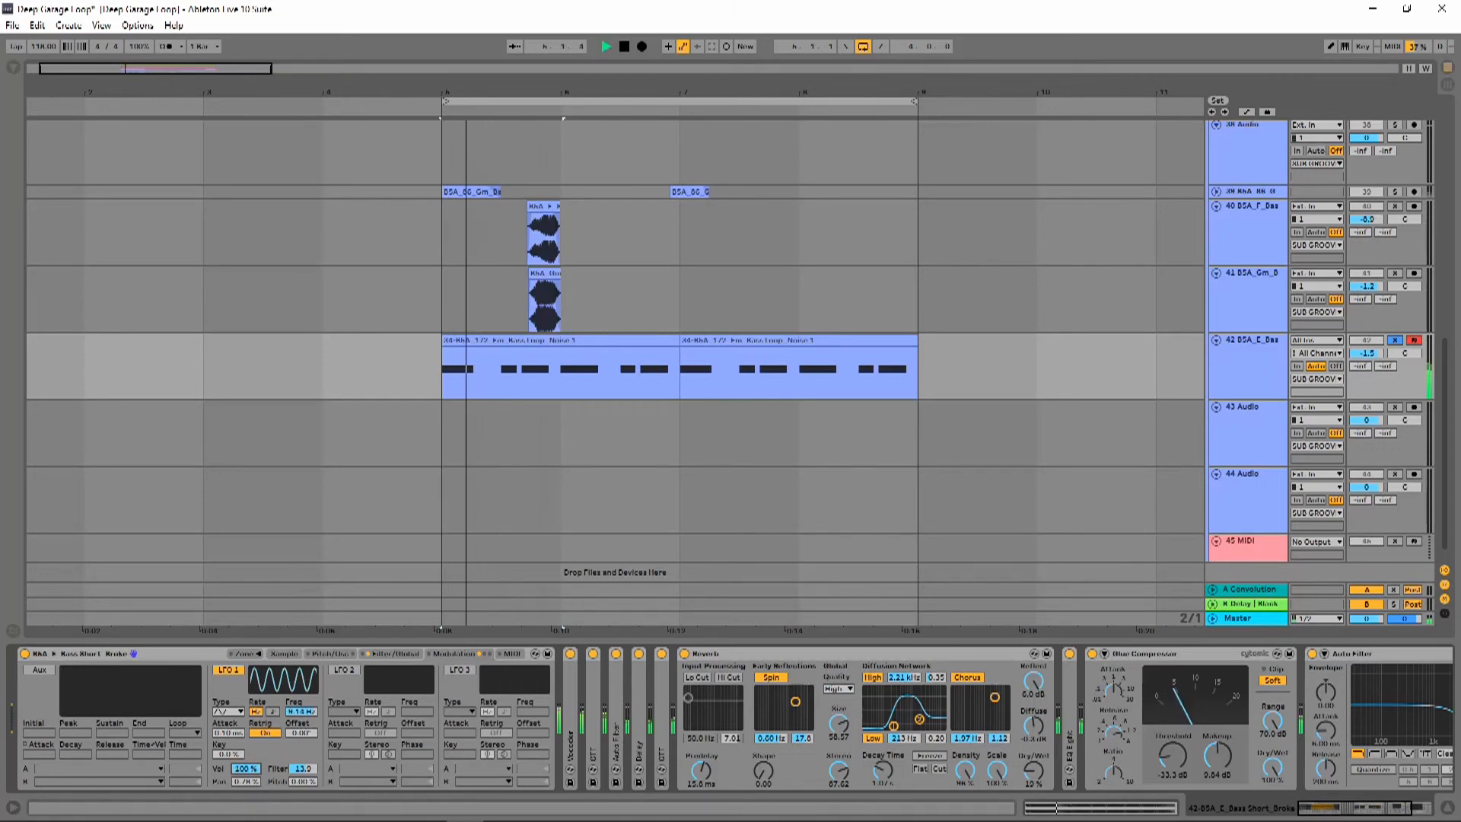
left_click_drag(245, 753, 245, 765)
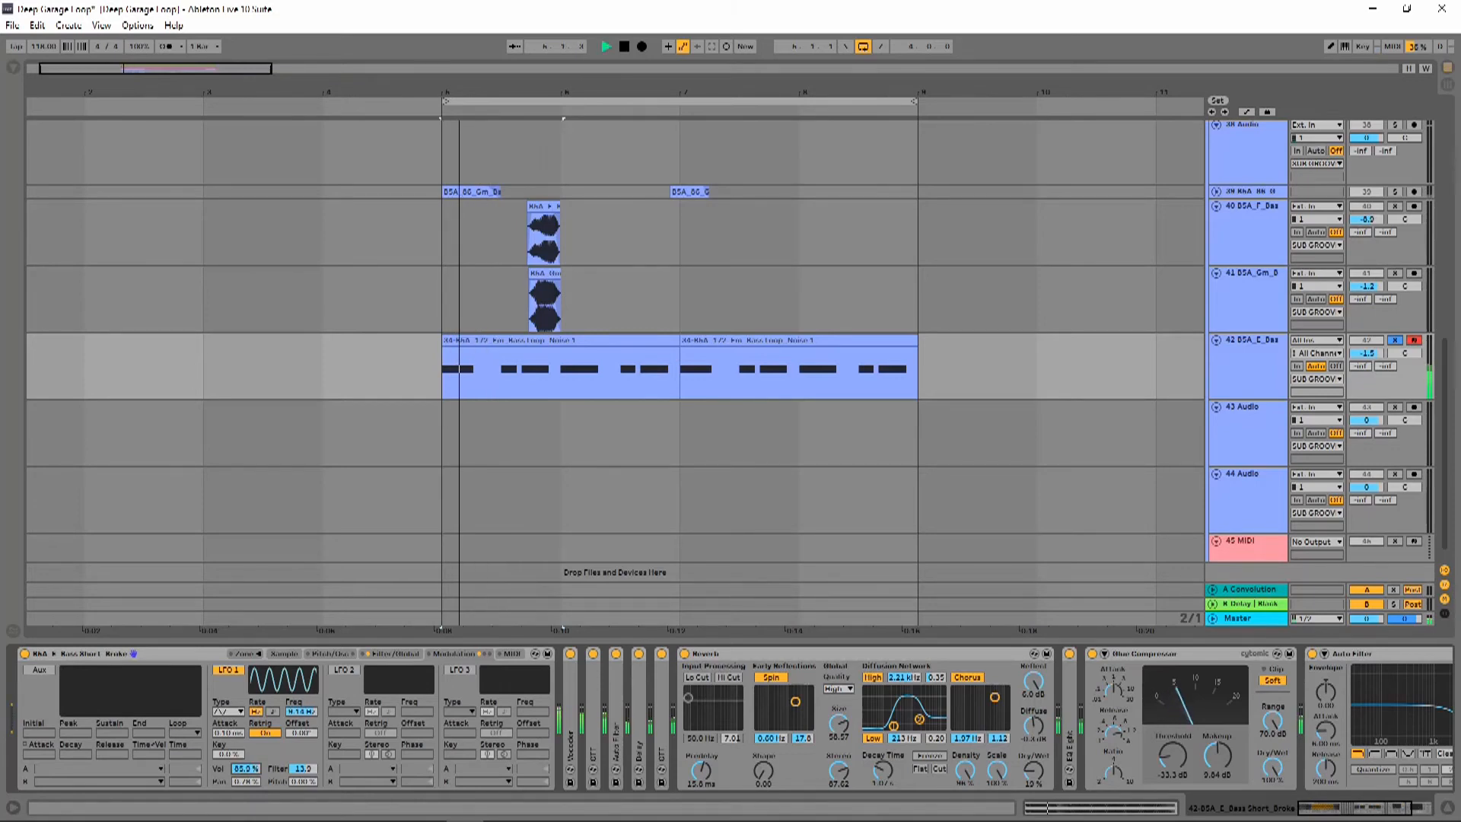
left_click(386, 654)
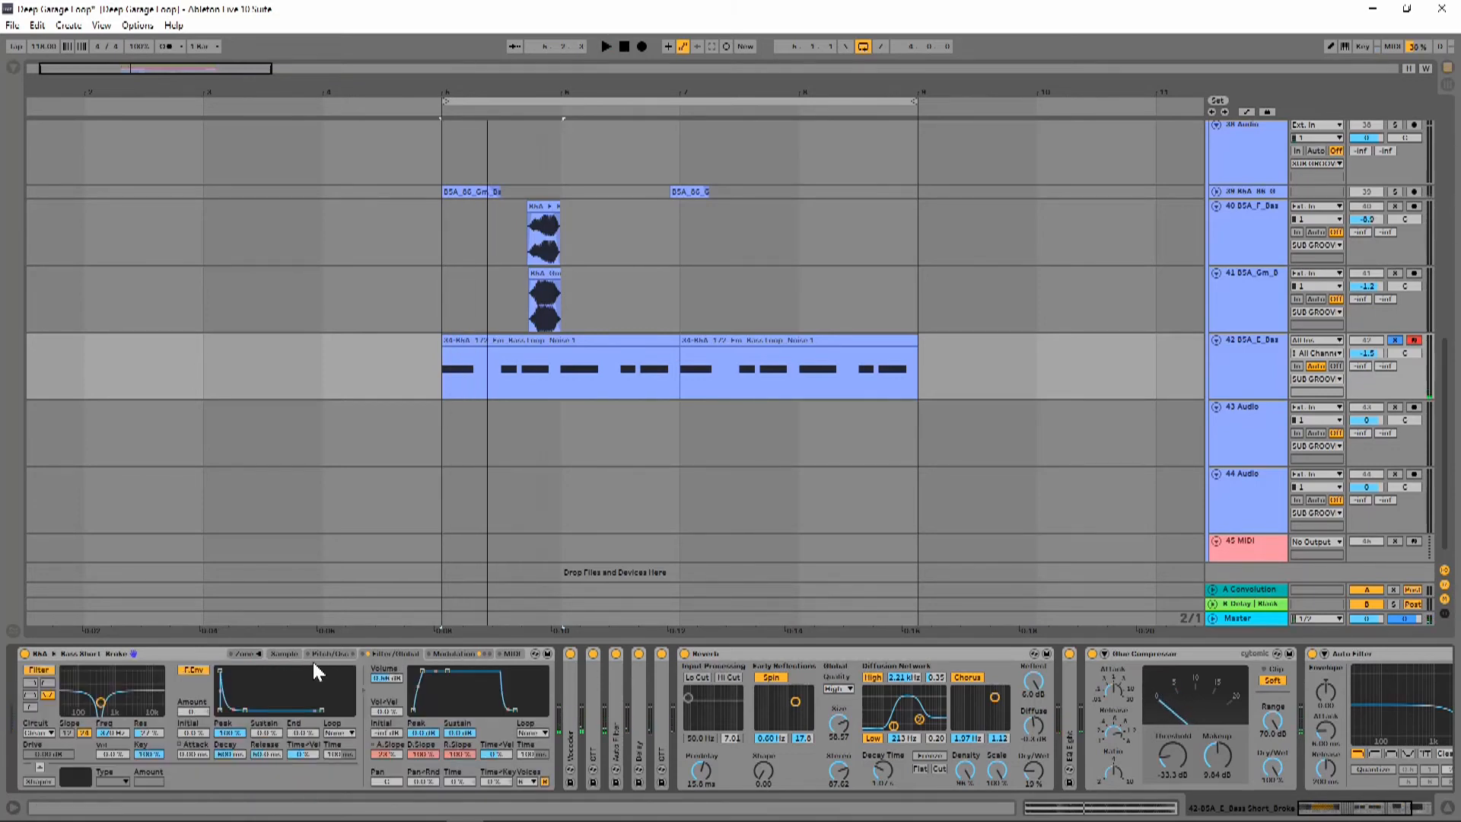
left_click(293, 654)
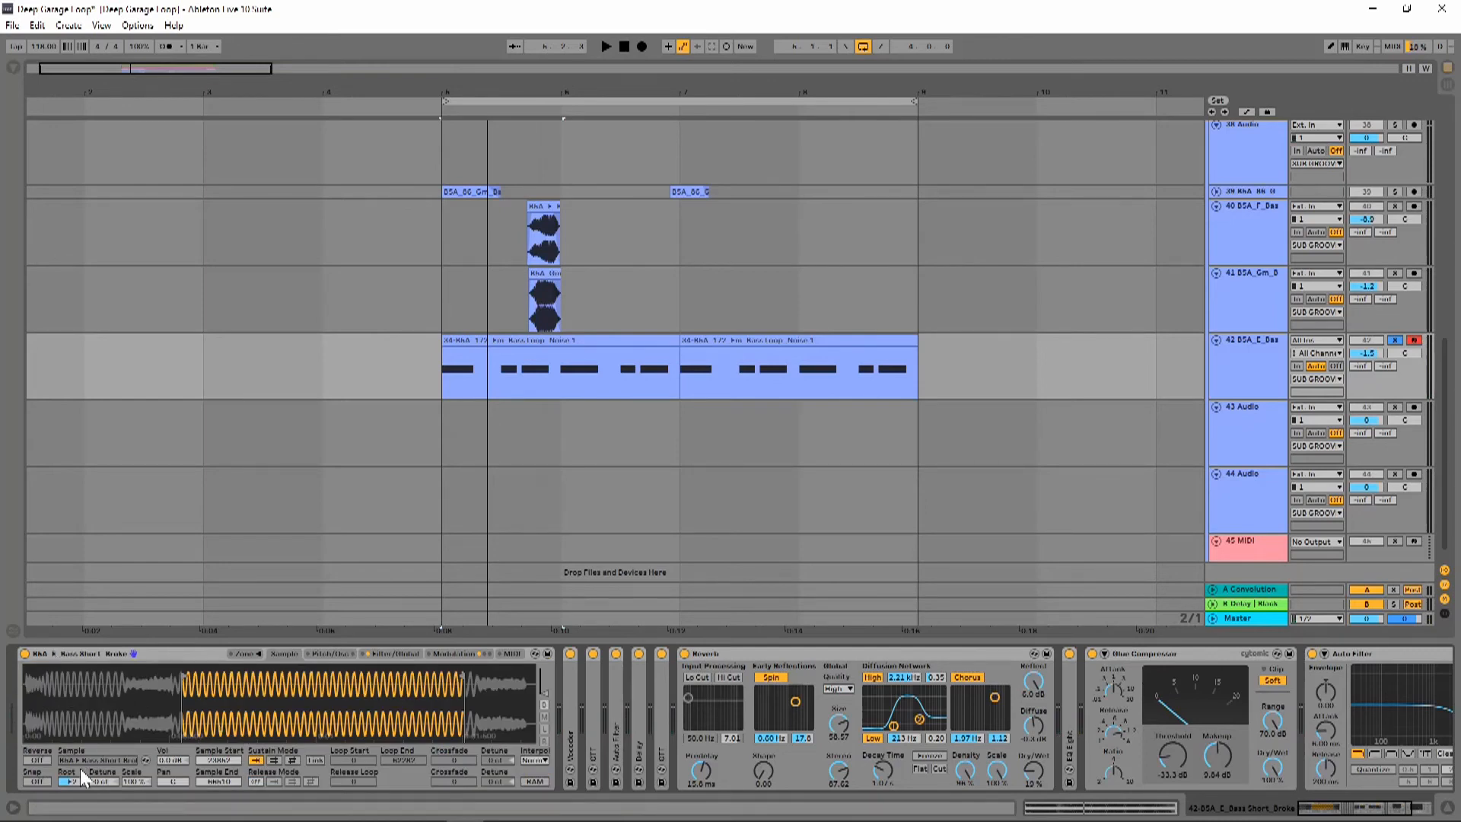
key("space")
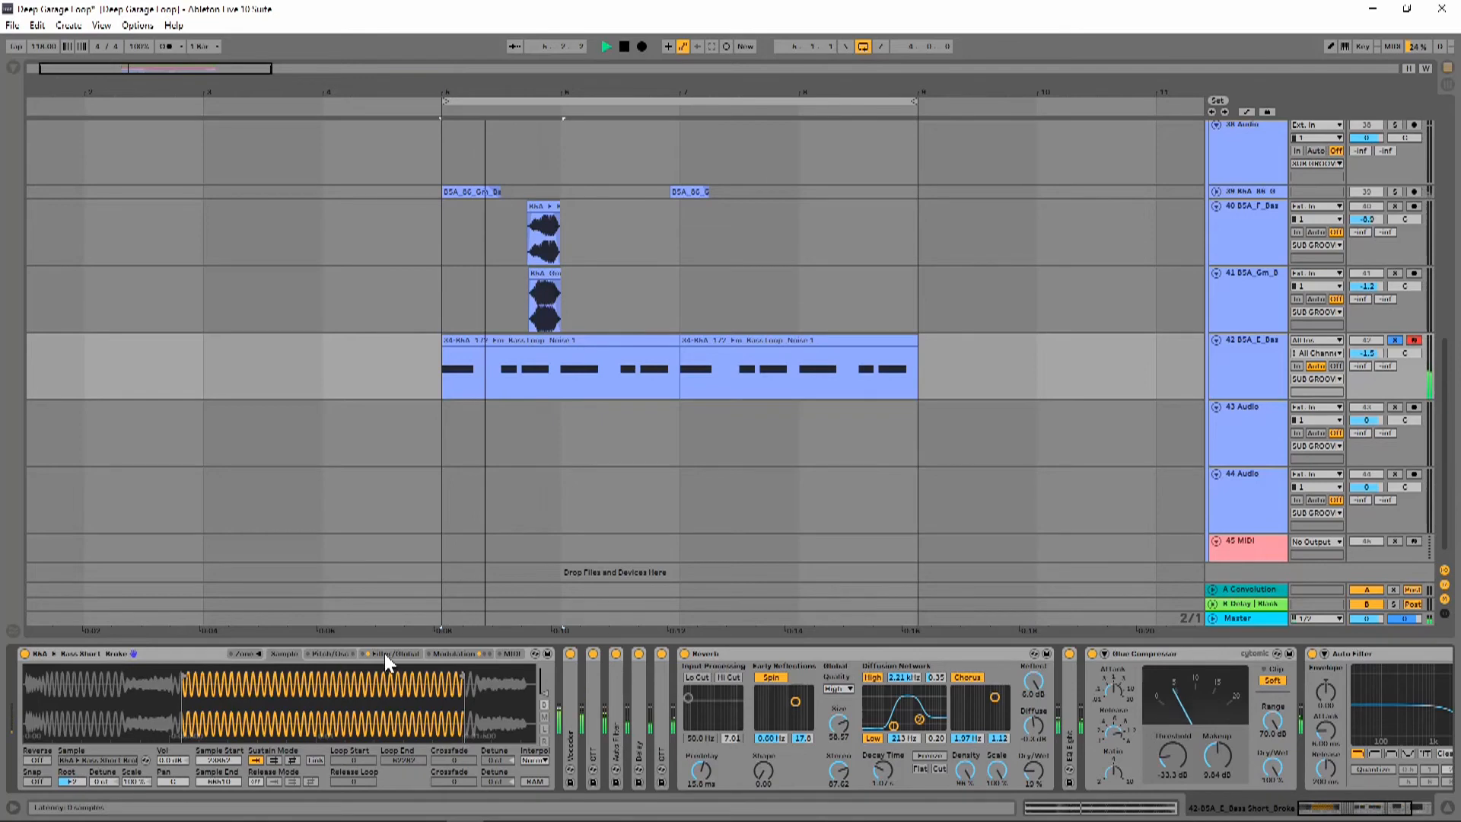
left_click(385, 654)
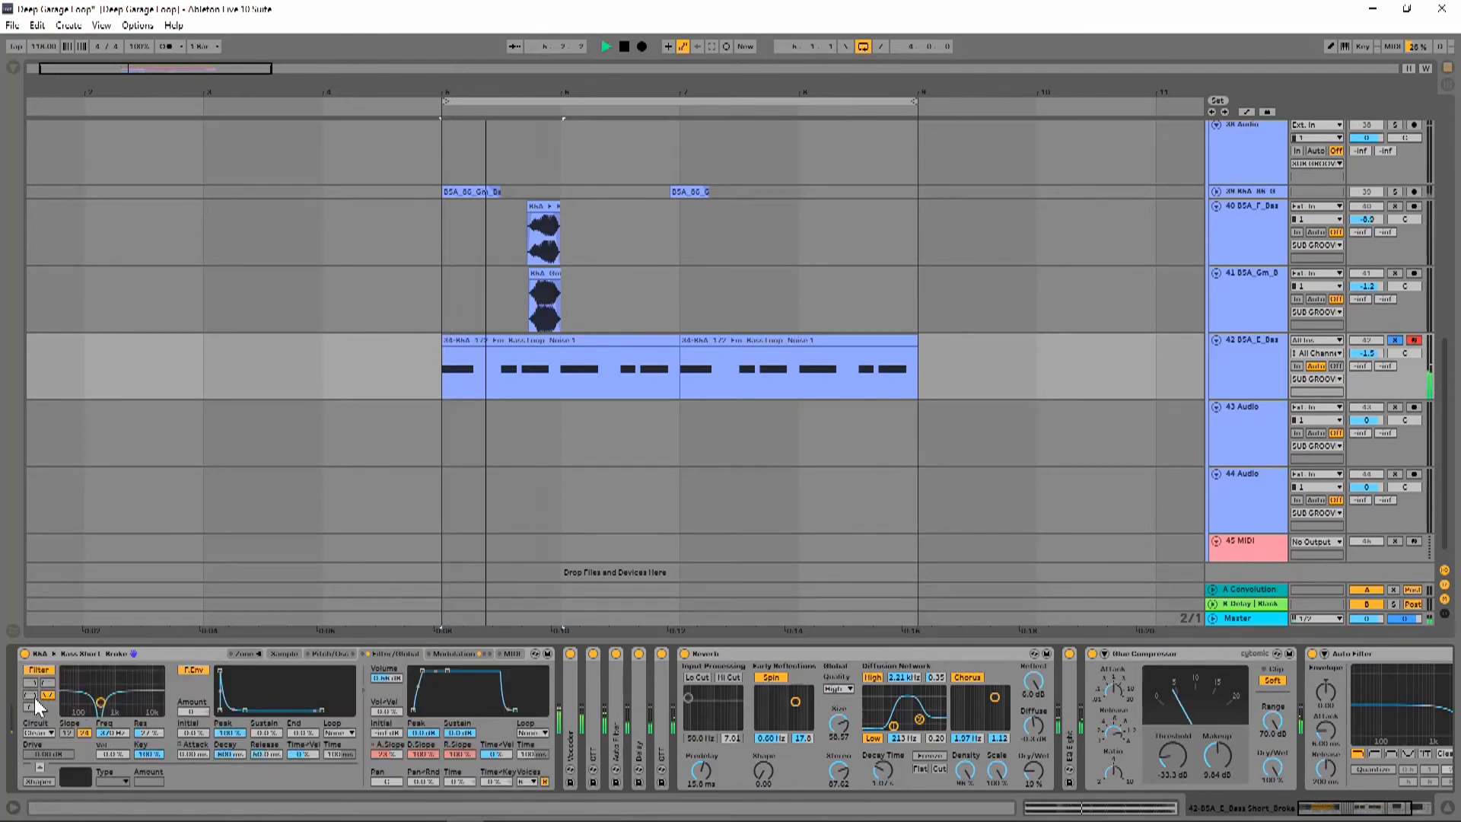
left_click(447, 655)
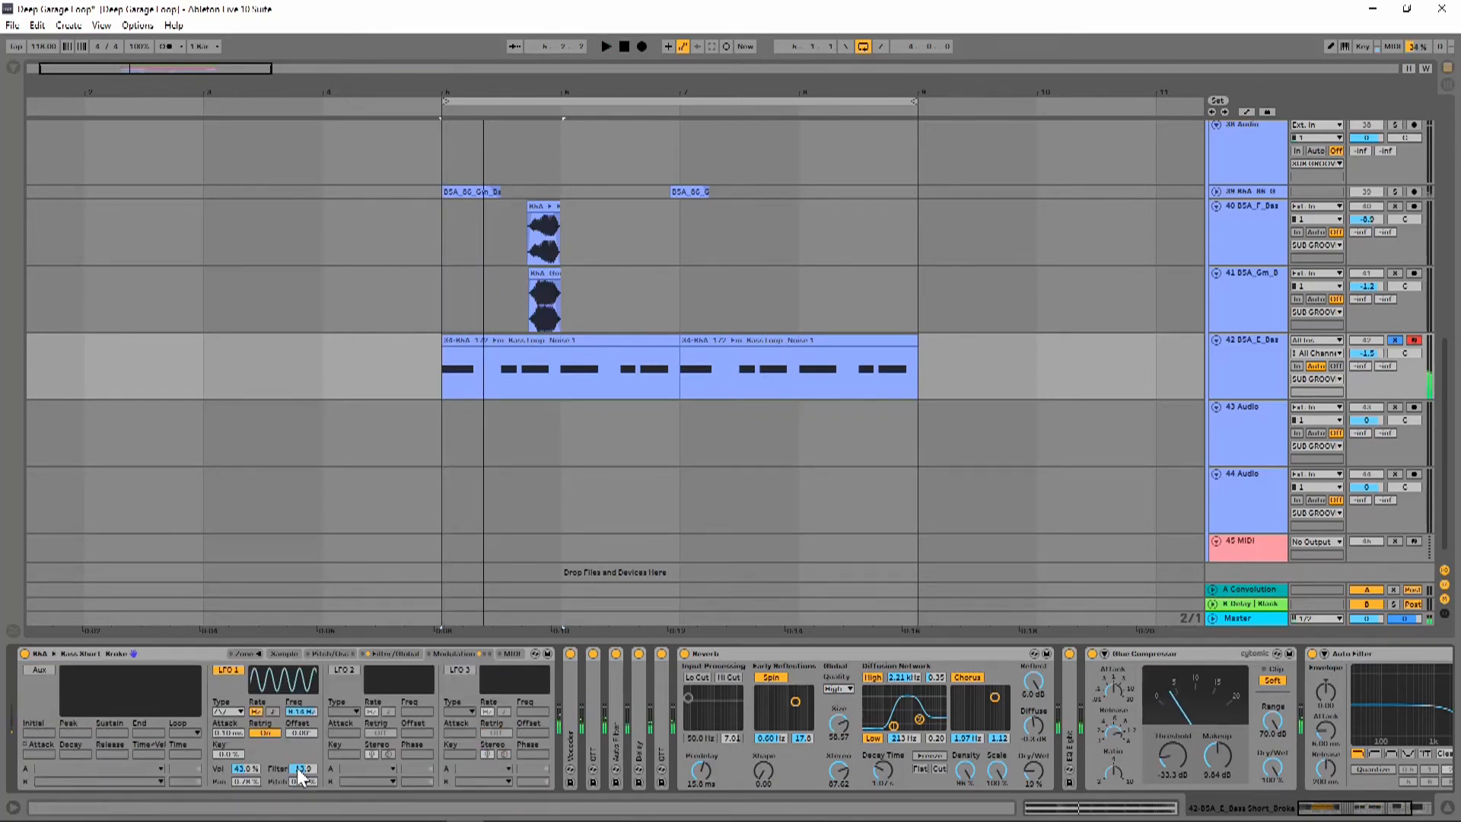
left_click_drag(299, 772, 261, 770)
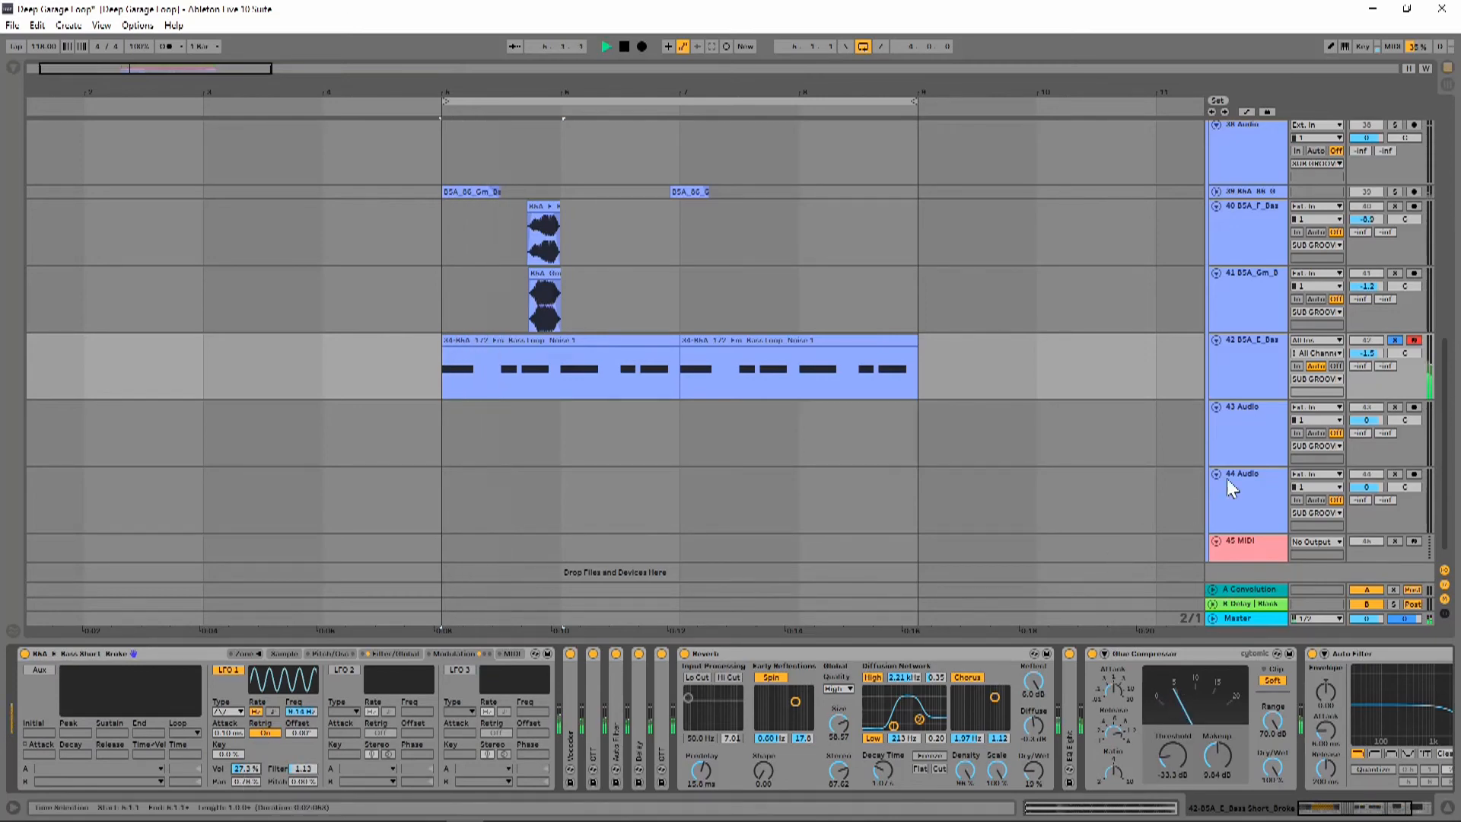
Unfold the Vocoder and the first OTT in track 42's device chain and play the bass
scroll(957, 631, "up", 2)
double_click(572, 722)
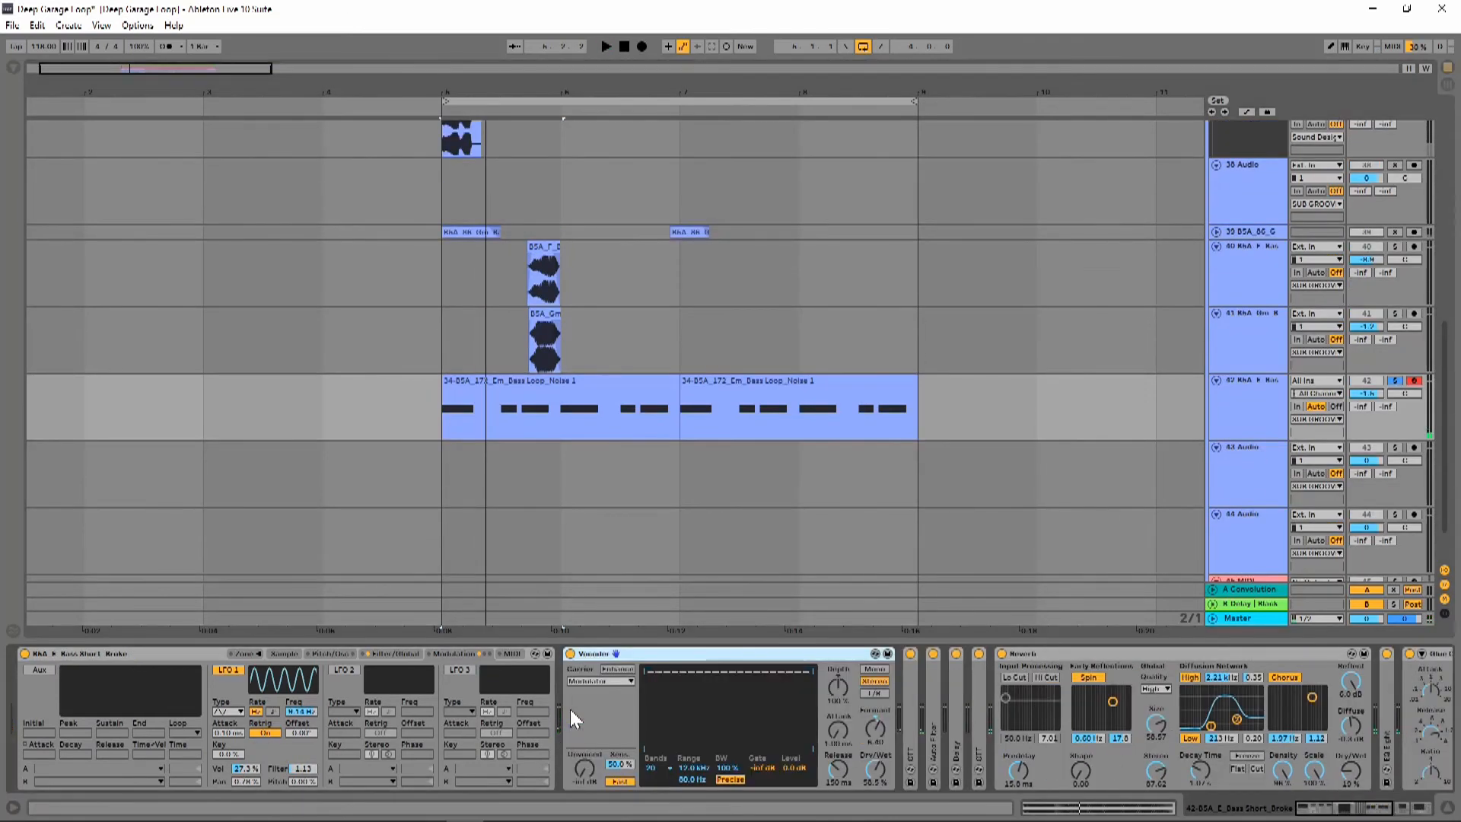
double_click(904, 700)
key("space")
key("space")
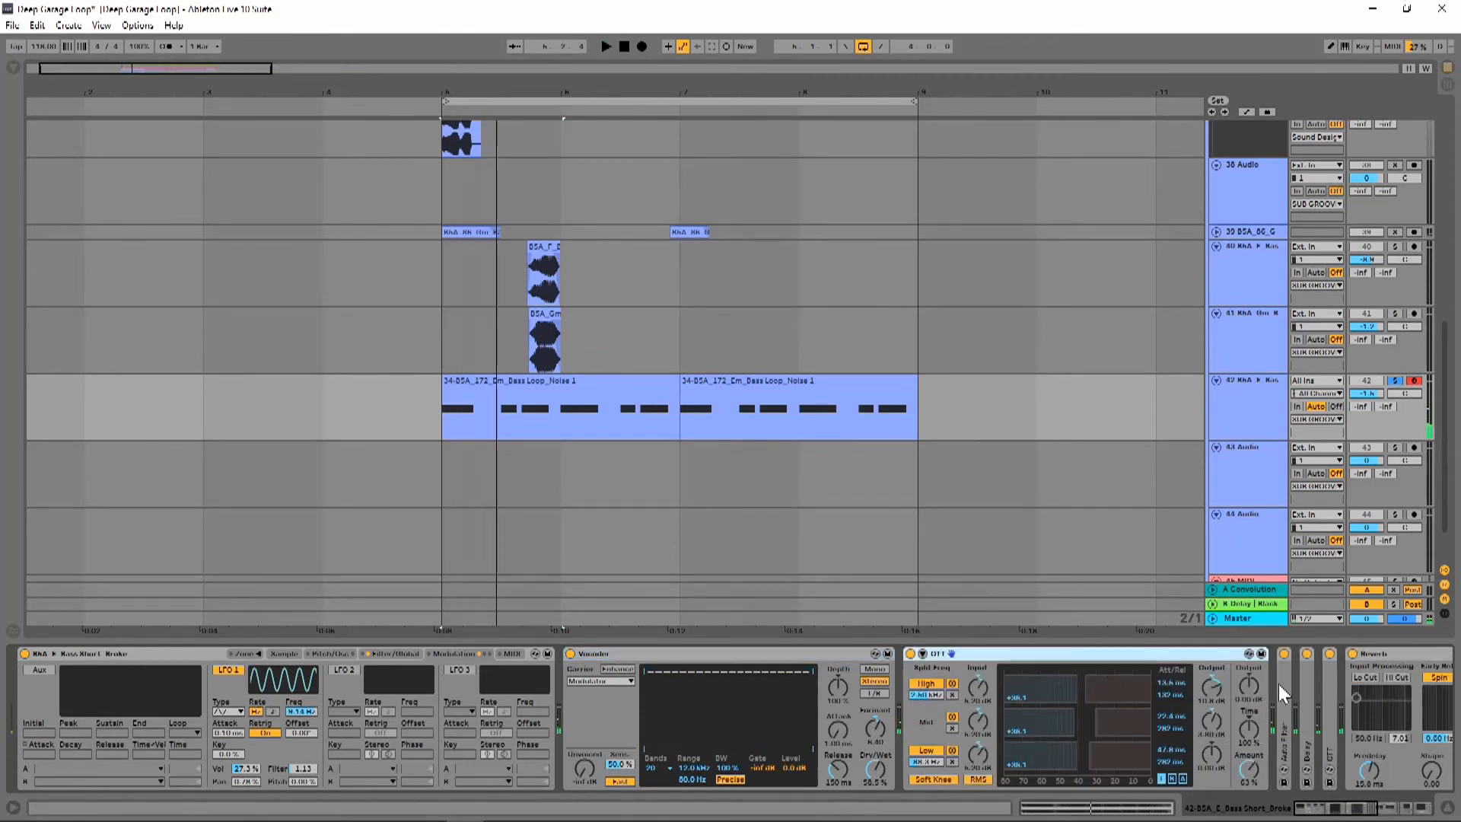
Unfold the Auto Filter, show its frequency automation on track 42 and play from the loop start
left_click(1279, 678)
double_click(1280, 678)
left_click_drag(1339, 813, 1381, 799)
key("a")
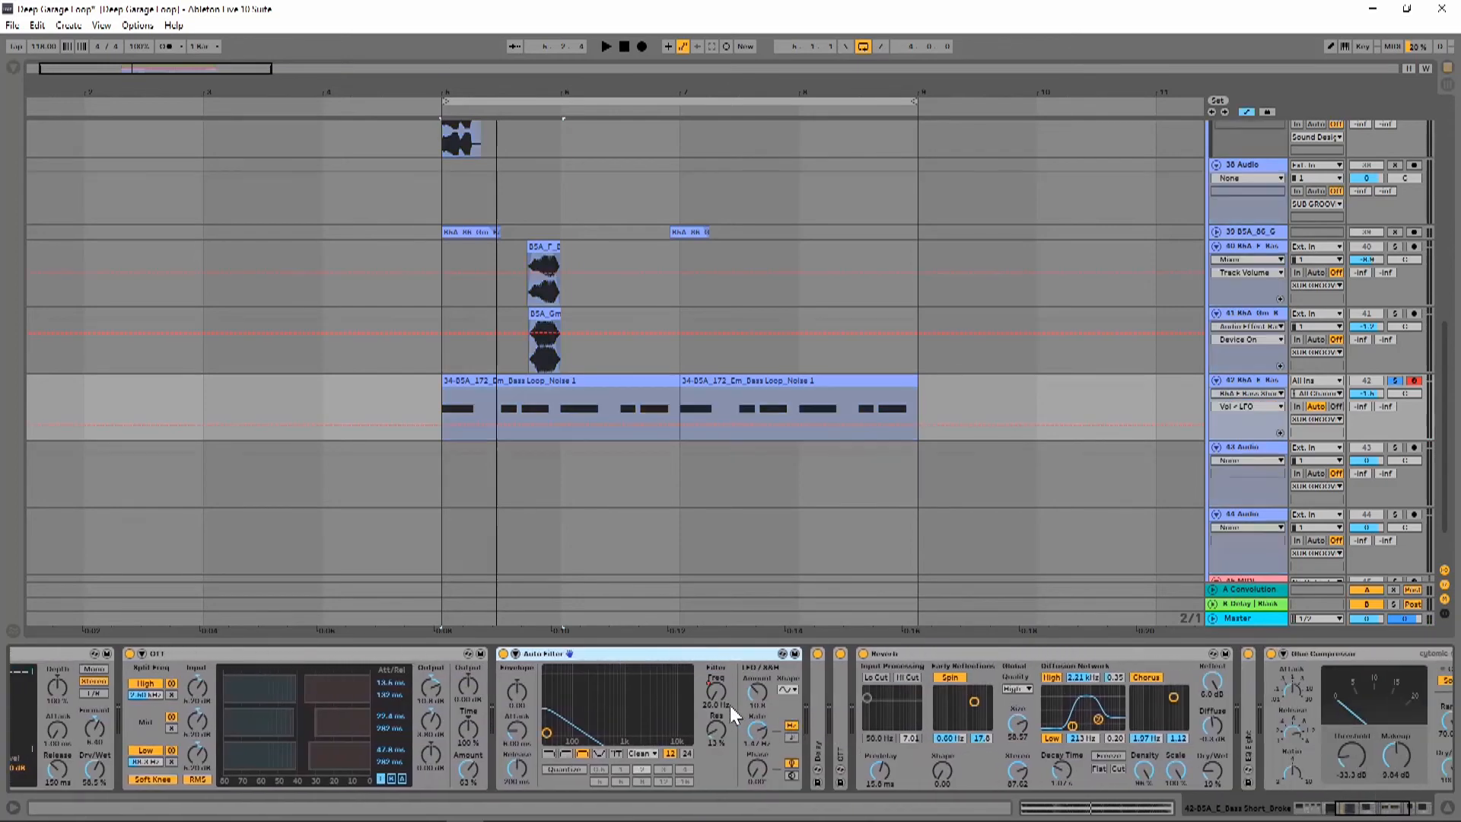
right_click(715, 696)
left_click(713, 689)
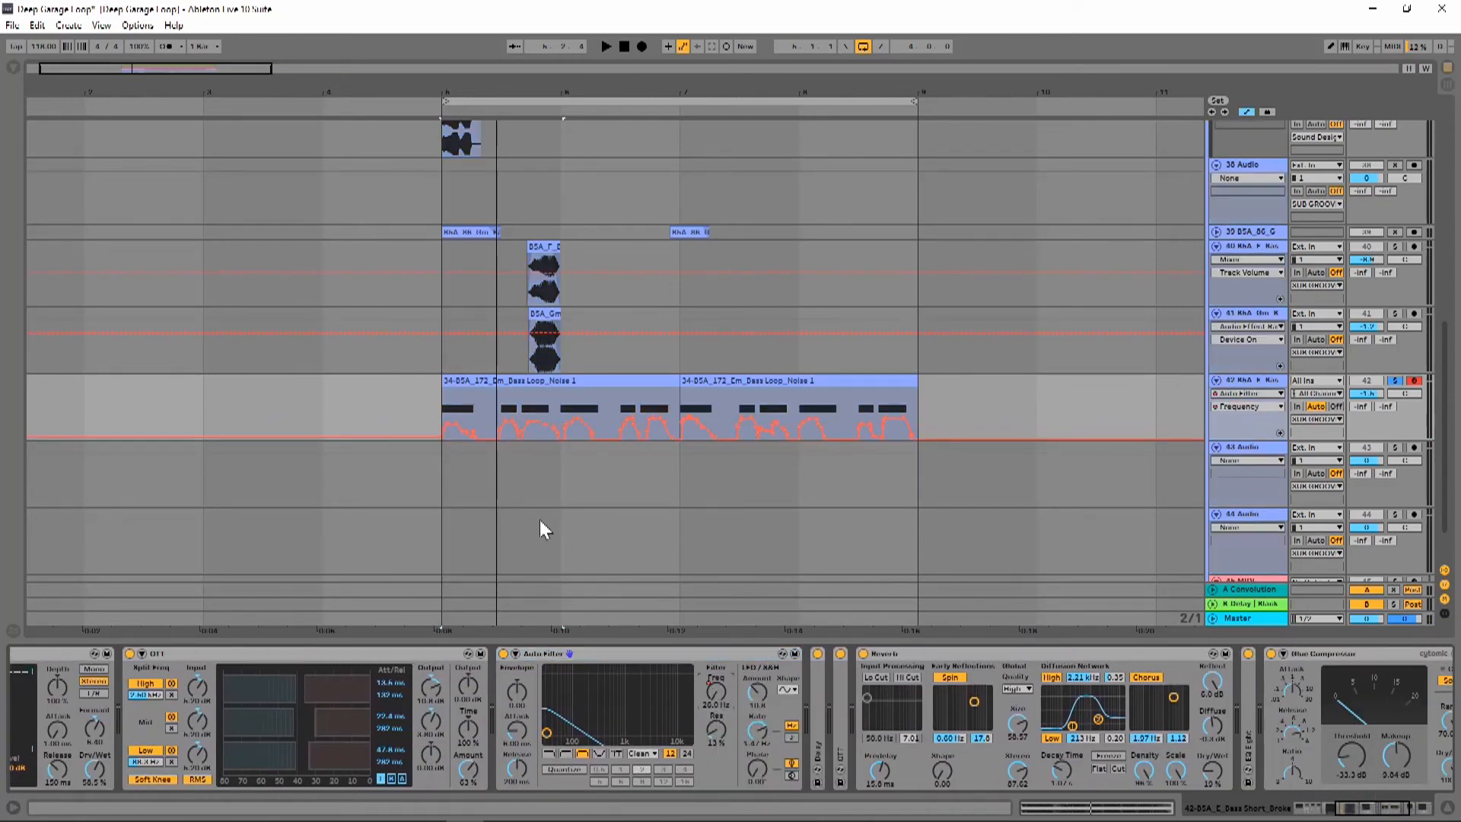
left_click(440, 427)
key("space")
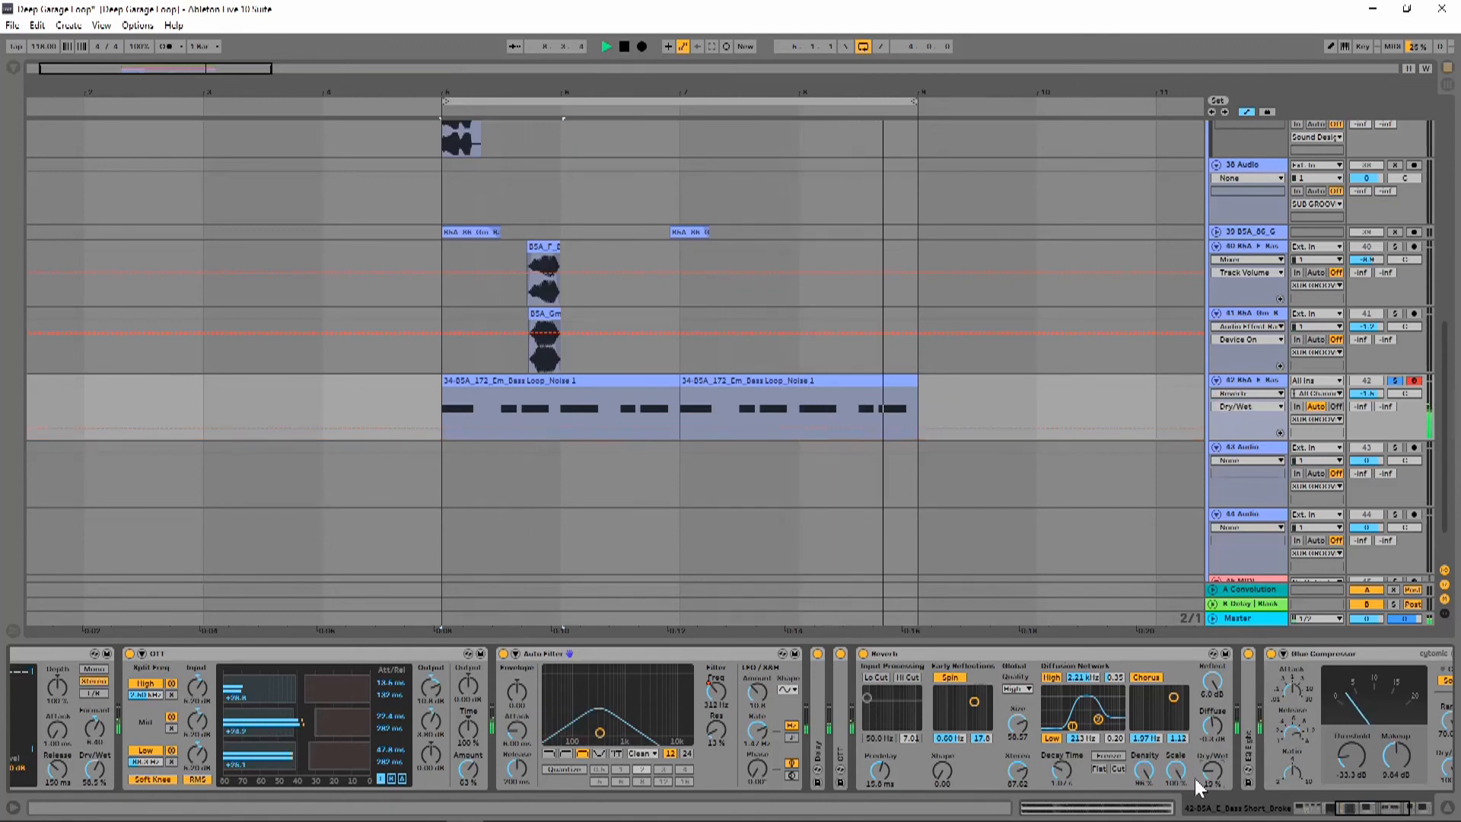
Set the Reverb's diffusion low frequency to 94.6 Hz and its dry/wet to 16%, and adjust the decay time
left_click_drag(1063, 771, 1064, 726)
left_click_drag(1209, 774, 1209, 818)
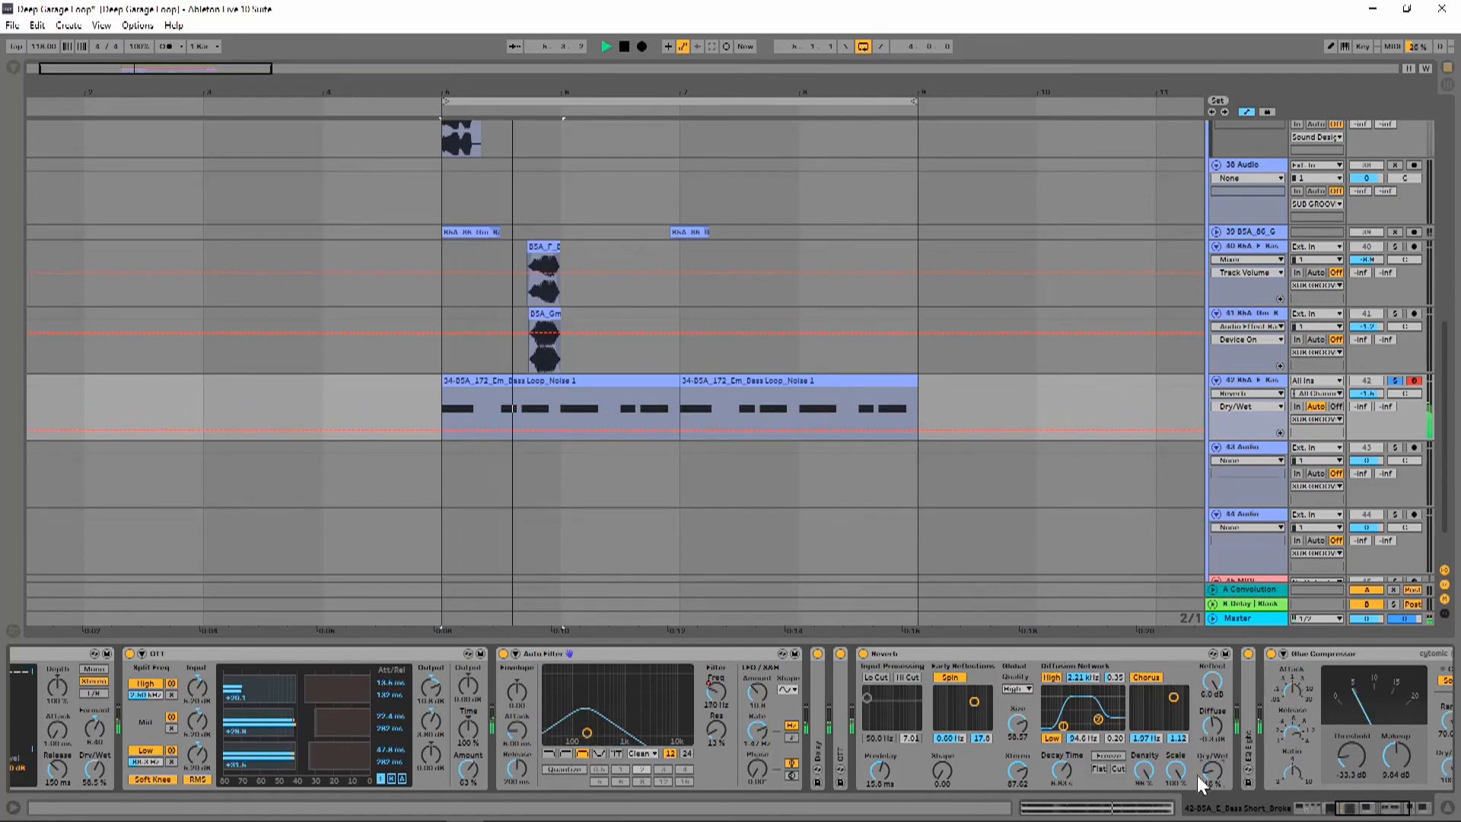
left_click(1060, 770)
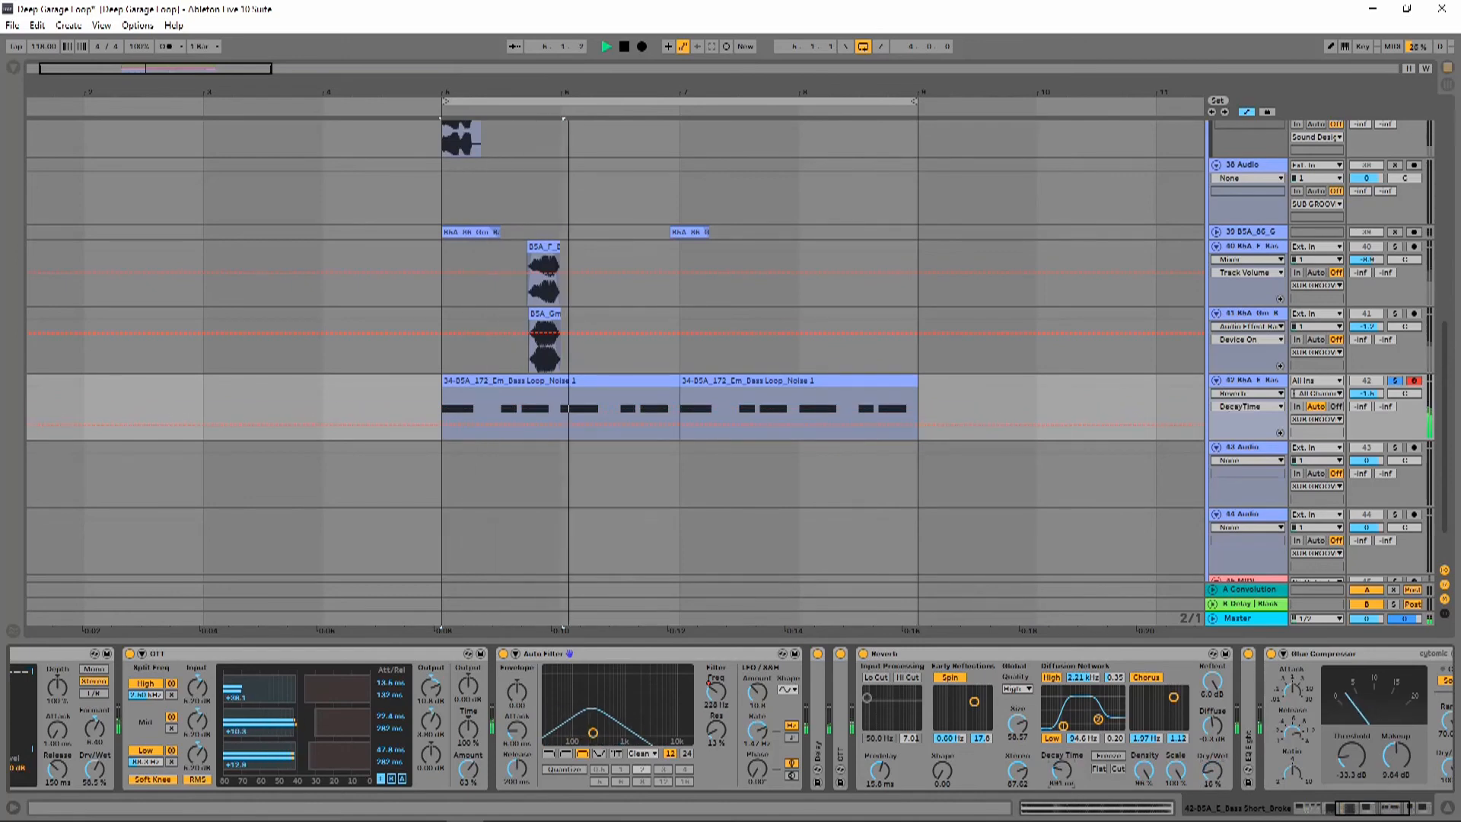
Unfold the Delay, set its right delay time to 2.10 ms and compare the sound with the device on and off
double_click(816, 724)
left_click(816, 662)
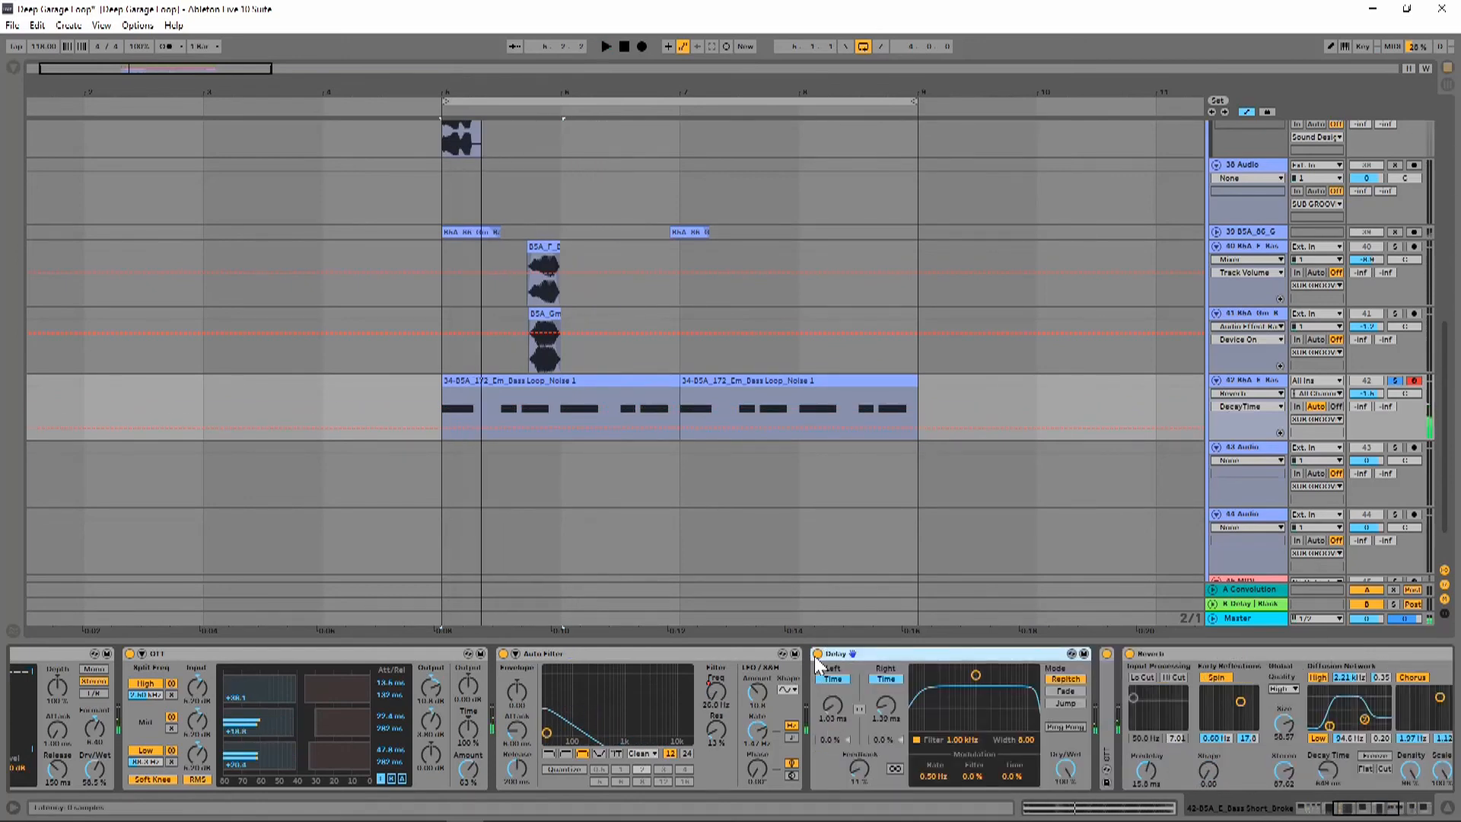
mouse_move(893, 716)
left_mouse_down()
mouse_move(893, 677)
mouse_move(894, 742)
left_mouse_up()
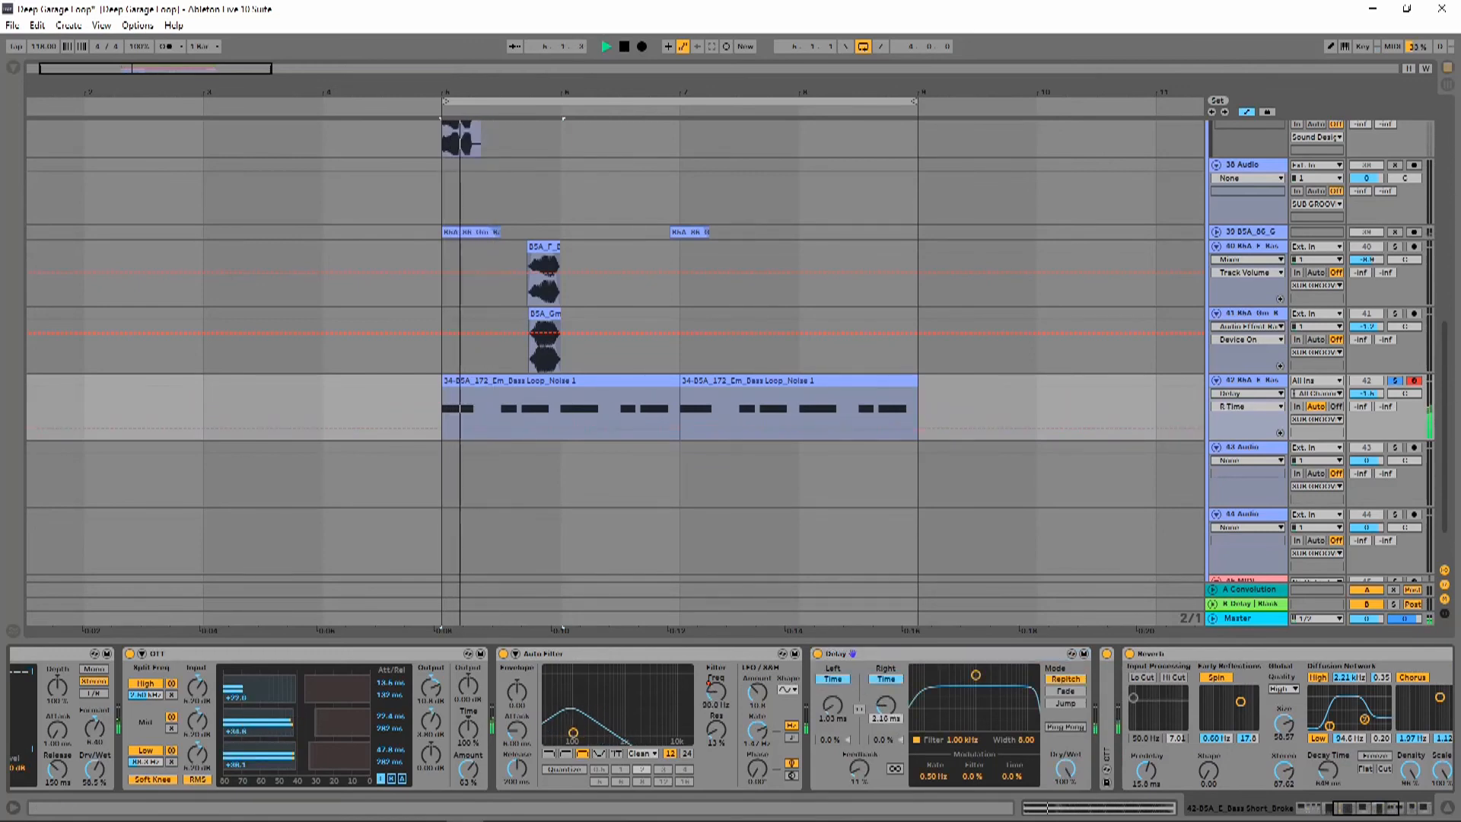
left_click(815, 654)
left_click(816, 654)
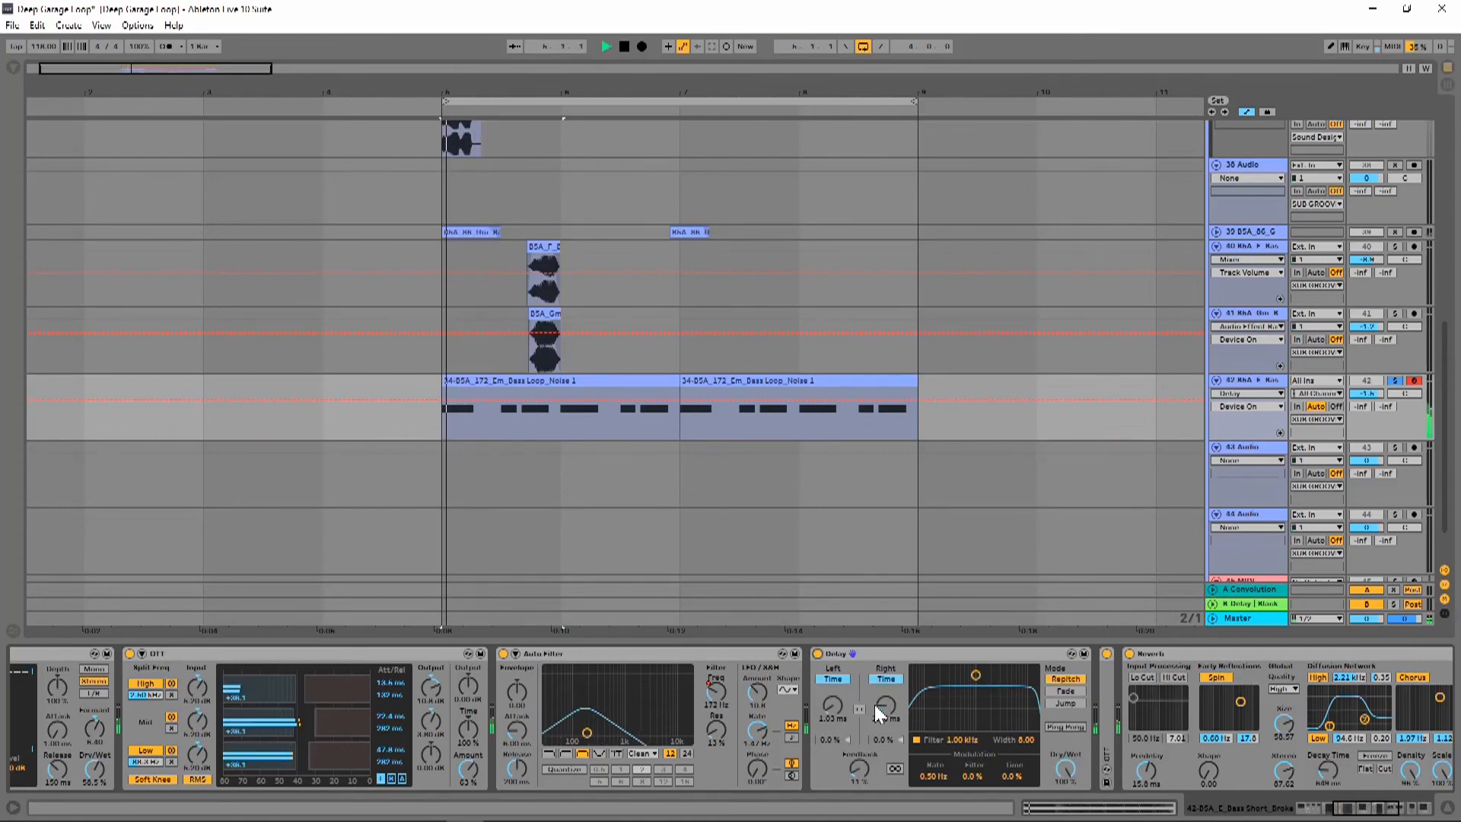
key("space")
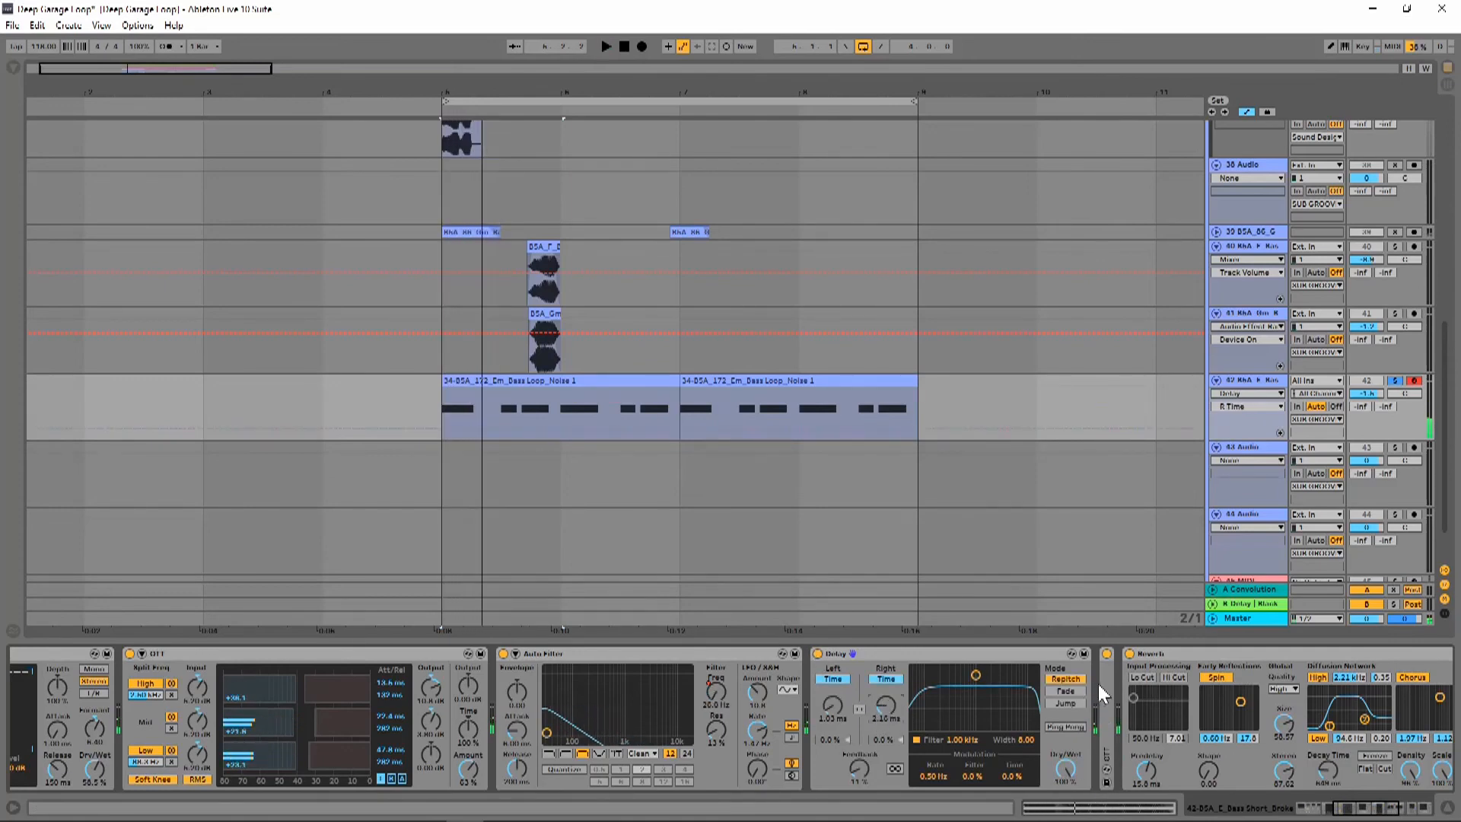
Unfold the second OTT and the EQ Eight further along track 42's device chain while playing the bass
double_click(1103, 677)
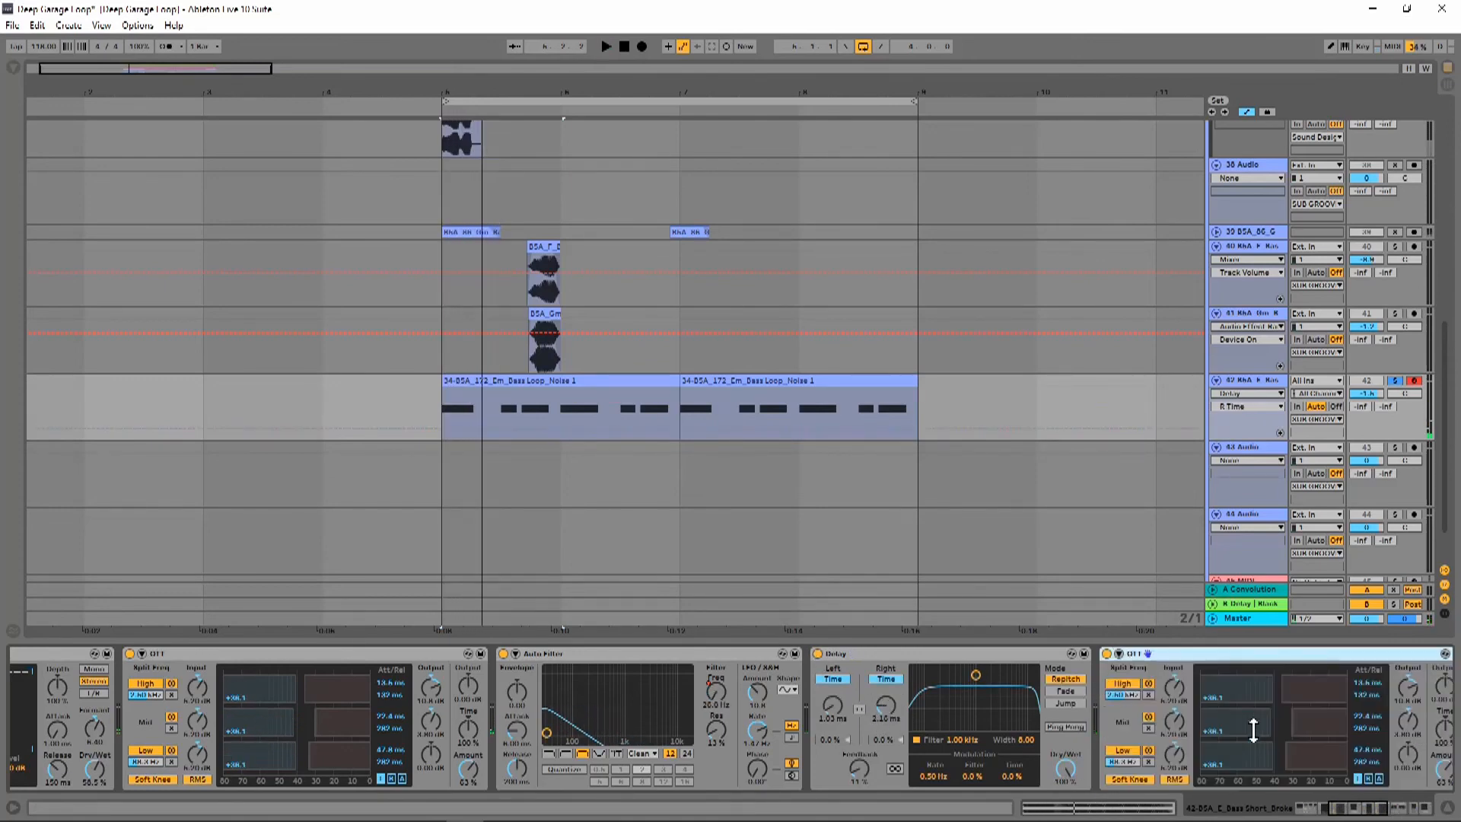
left_click(1379, 812)
key("space")
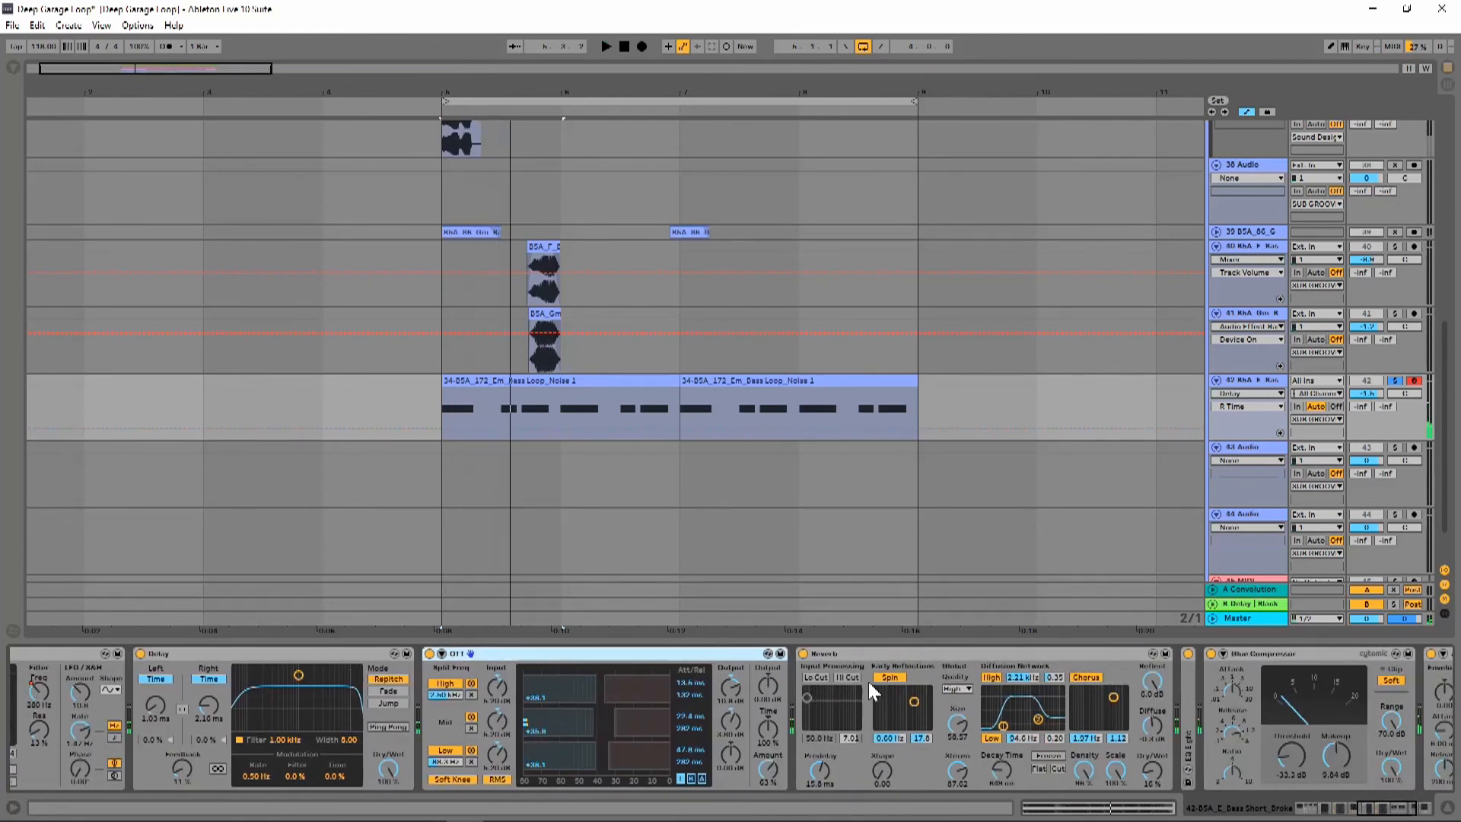
double_click(1192, 683)
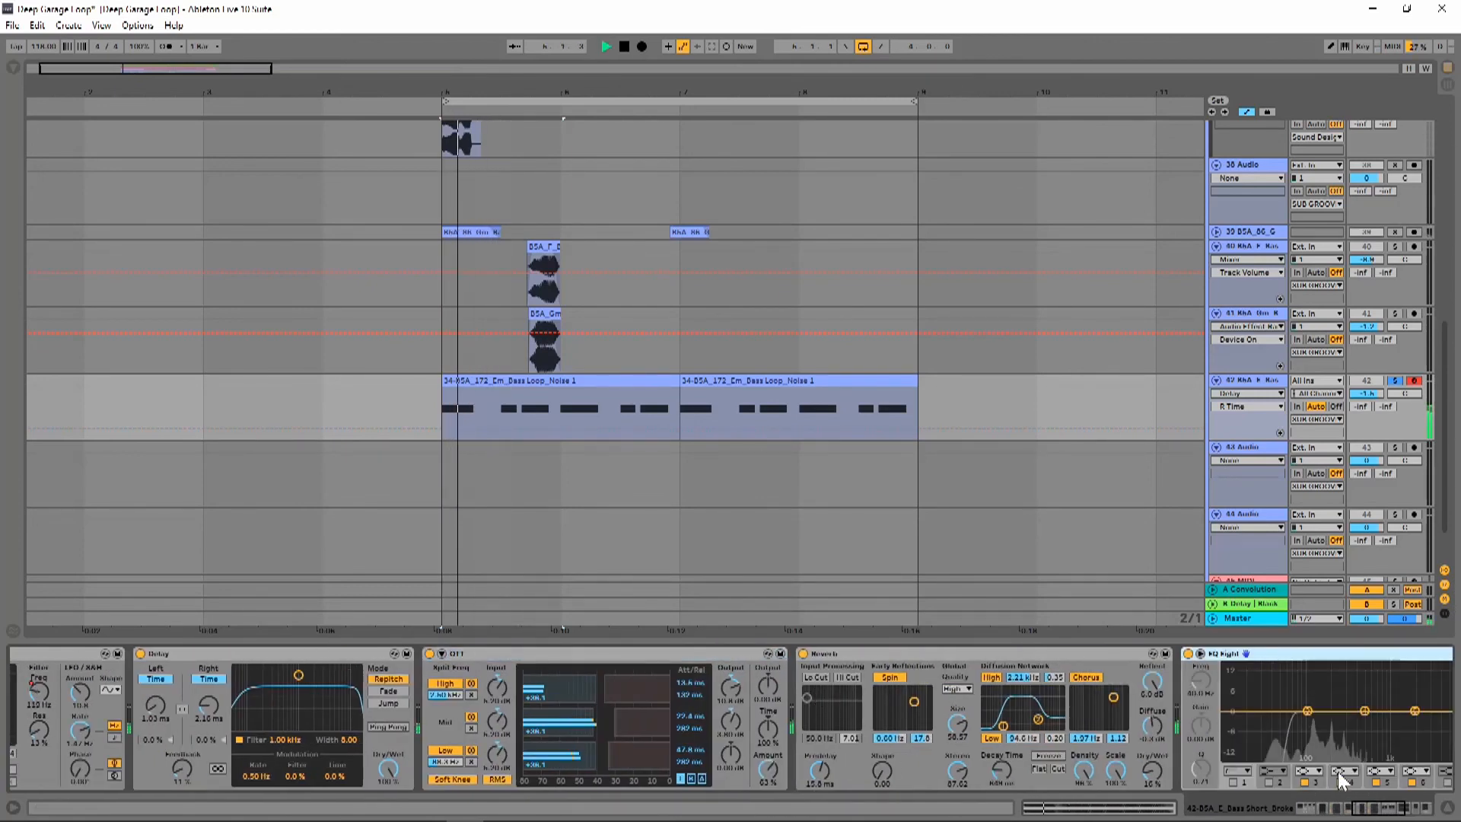
Show the end of track 42's device chain, take the track out of solo and play it with the full mix
left_click(1408, 808)
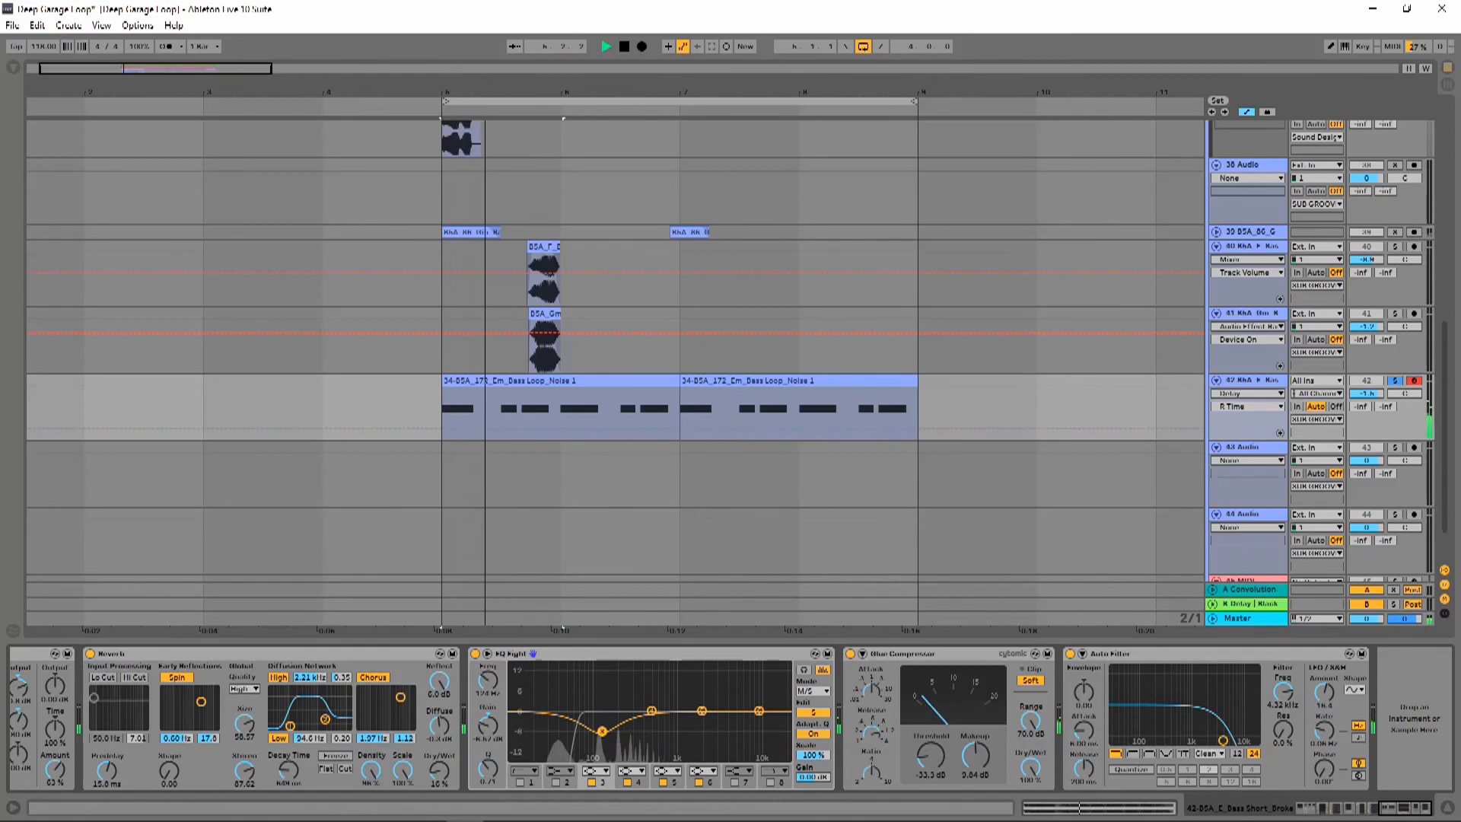
key("space")
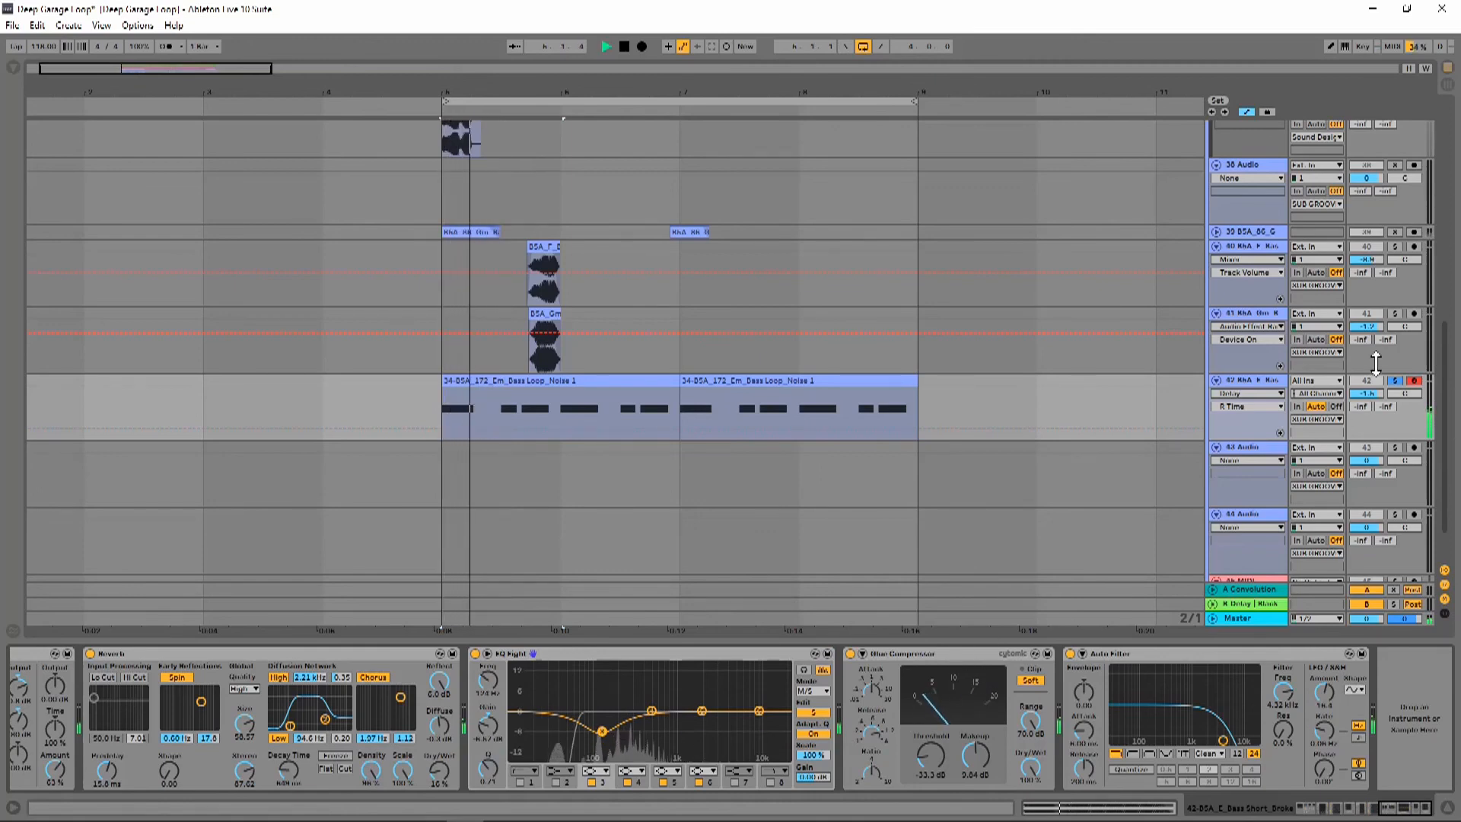
left_click(1396, 380)
key("space")
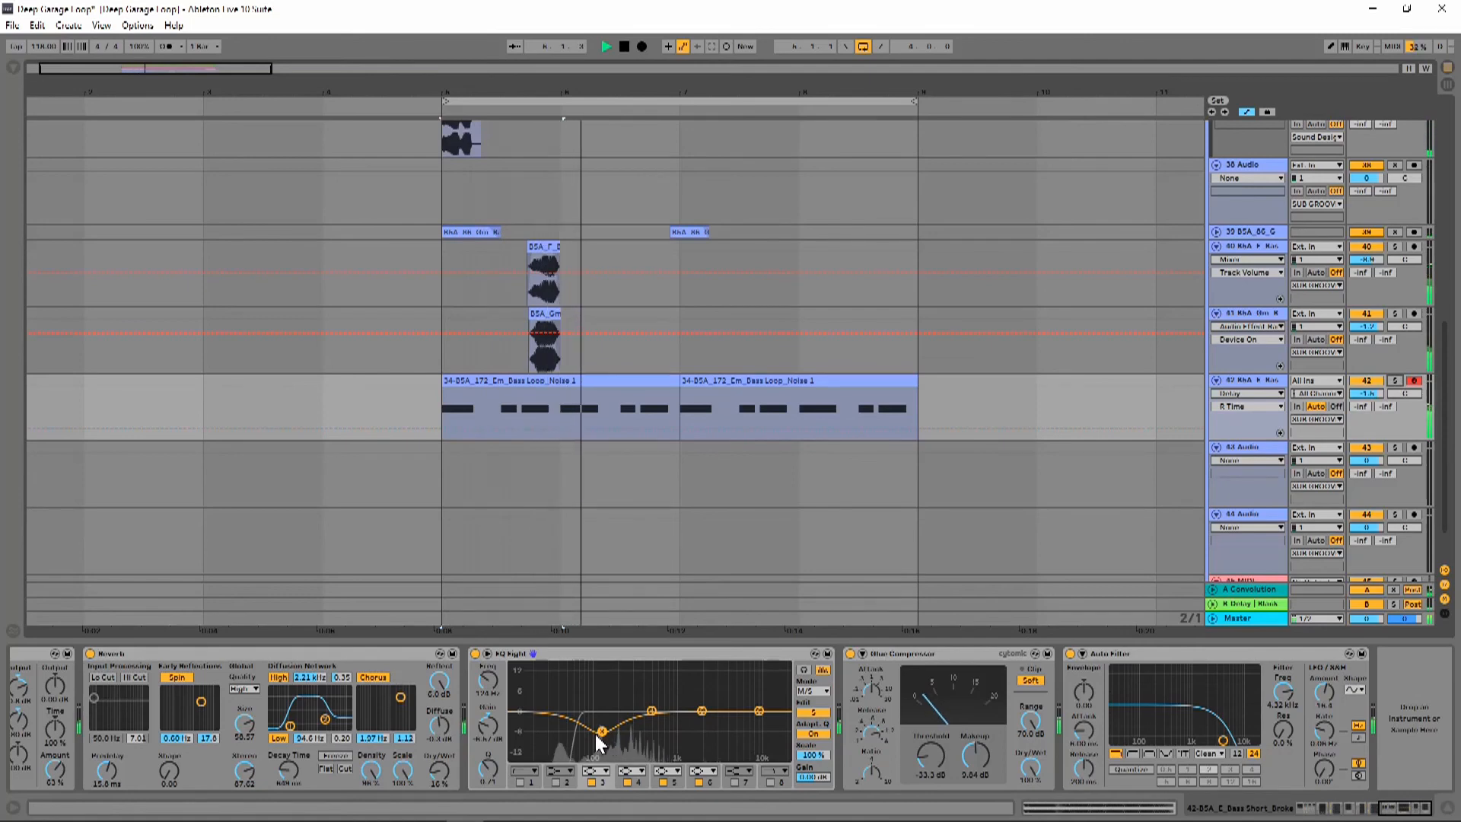
Boost the EQ Eight band just above the low-frequency dip slightly and shift it lower, and set the Auto Filter frequency to about 3.8 kHz
left_click_drag(648, 710, 629, 705)
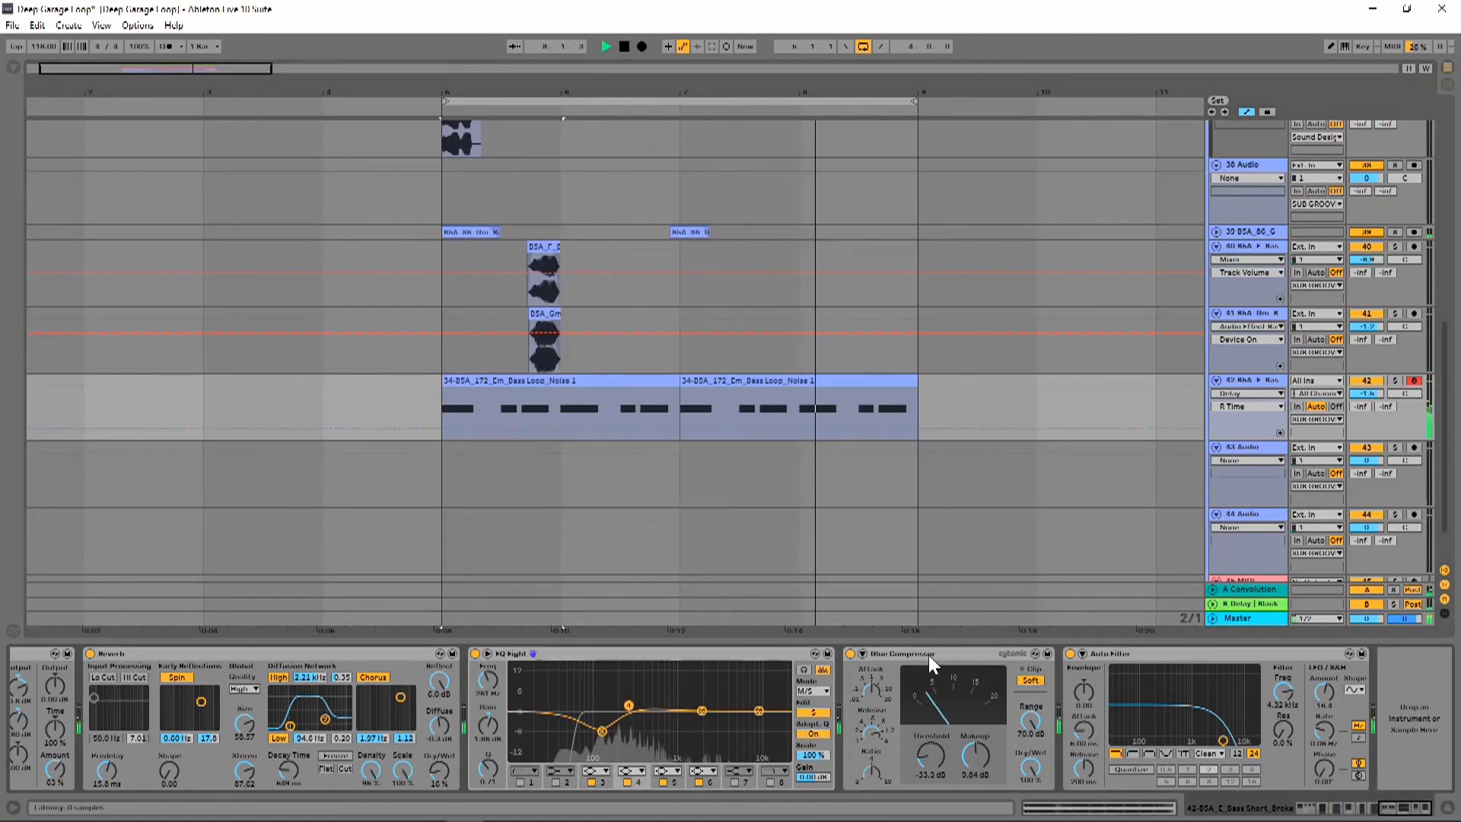
left_click_drag(1178, 716, 1169, 715)
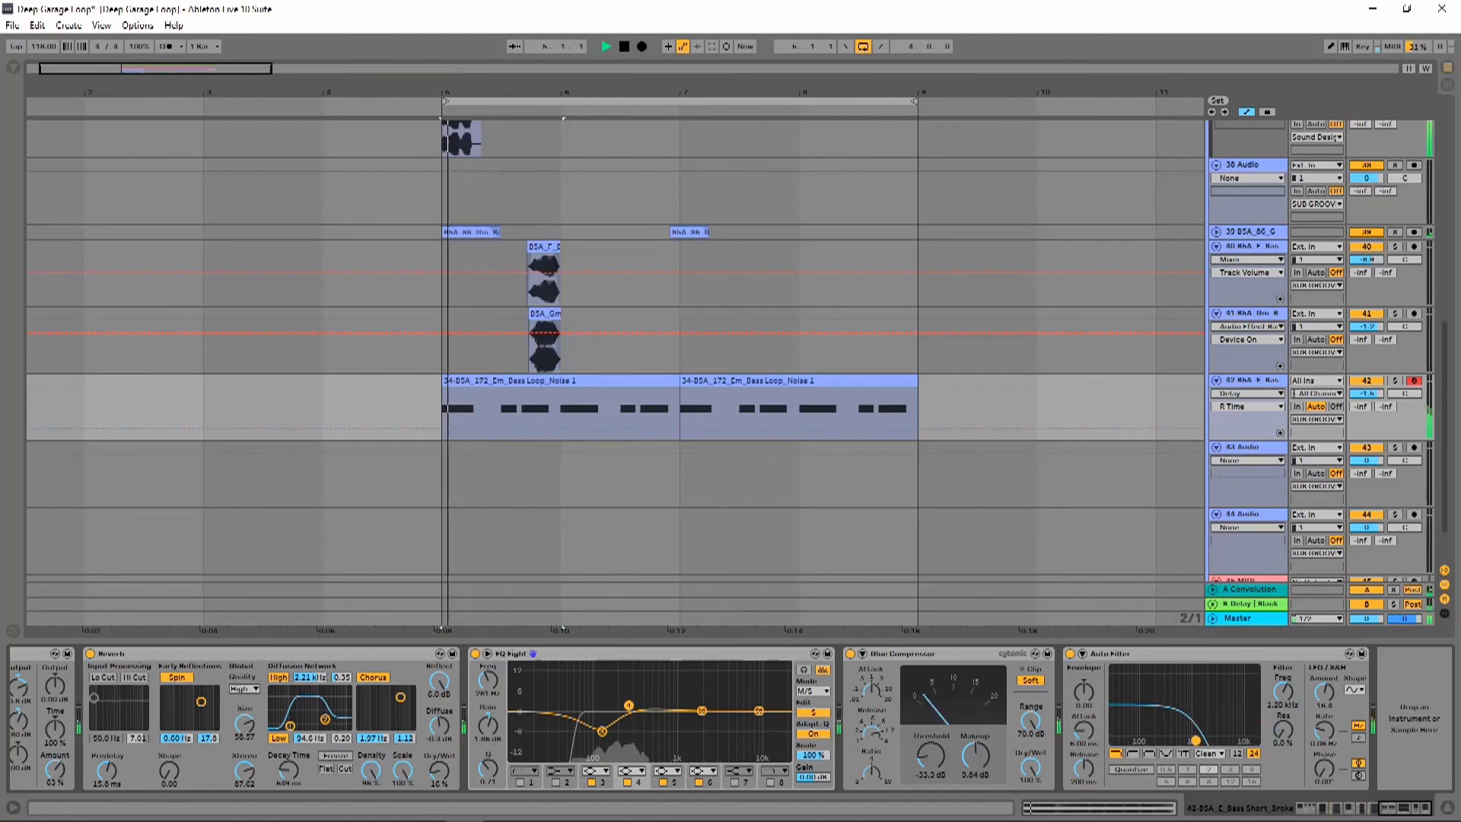
mouse_move(1221, 739)
left_mouse_down()
mouse_move(1204, 733)
mouse_move(1221, 738)
left_mouse_up()
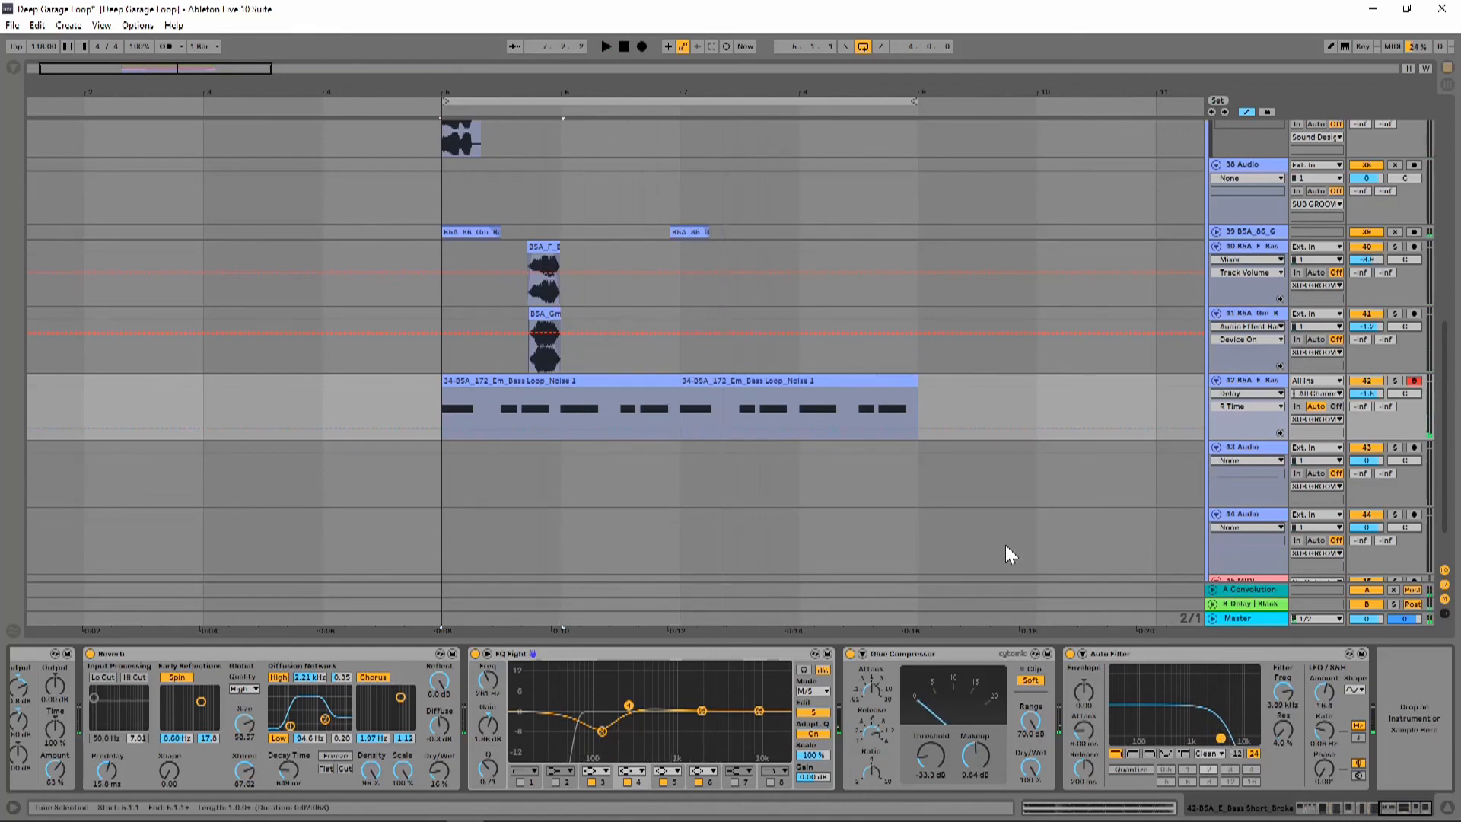
Select the SUB GROOVE group and fold it so that its bass tracks are hidden
scroll(840, 386, "down", 1)
scroll(897, 358, "up", 2)
scroll(887, 329, "up", 10)
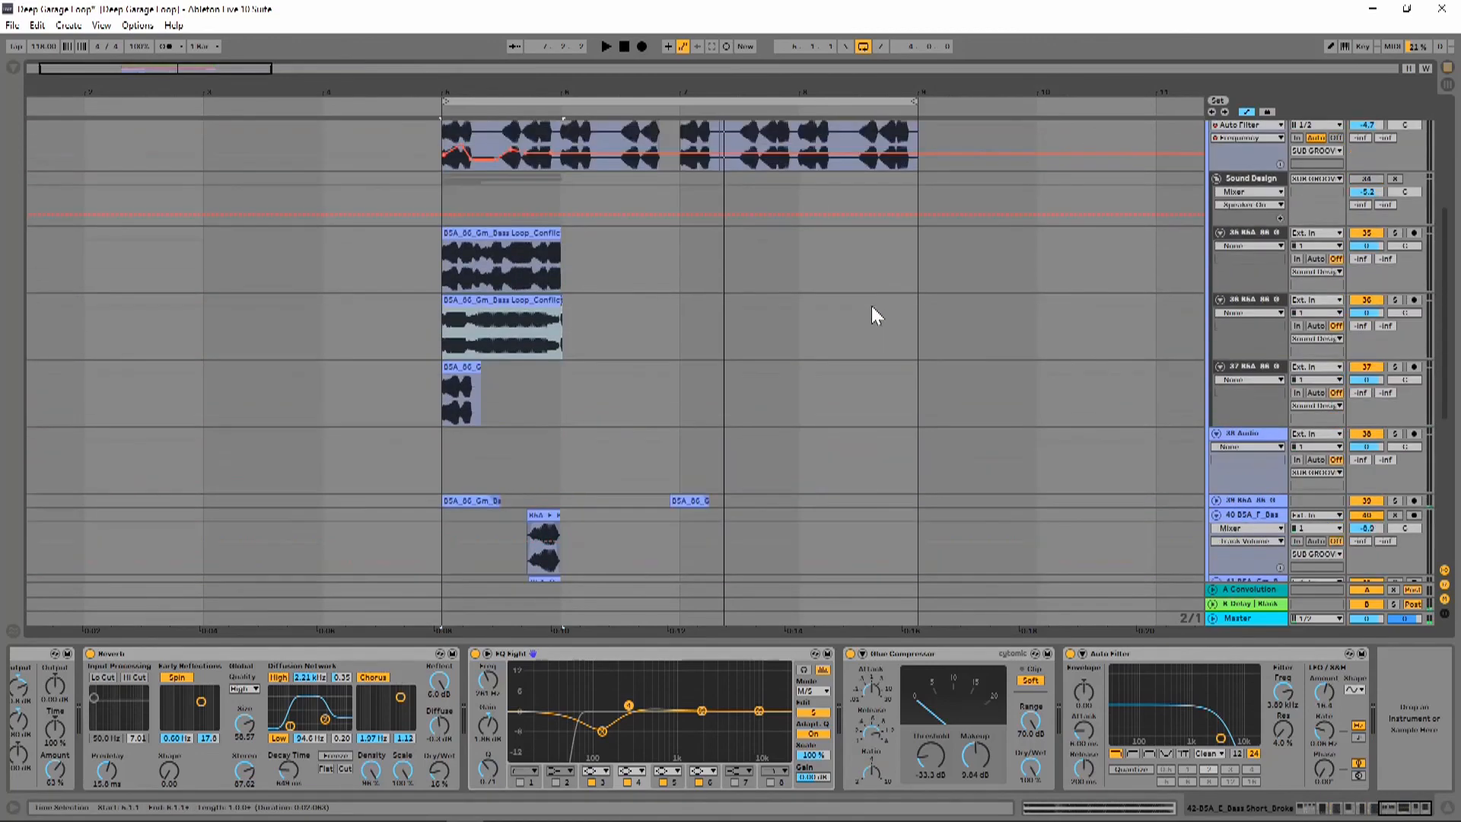
left_click(1243, 278)
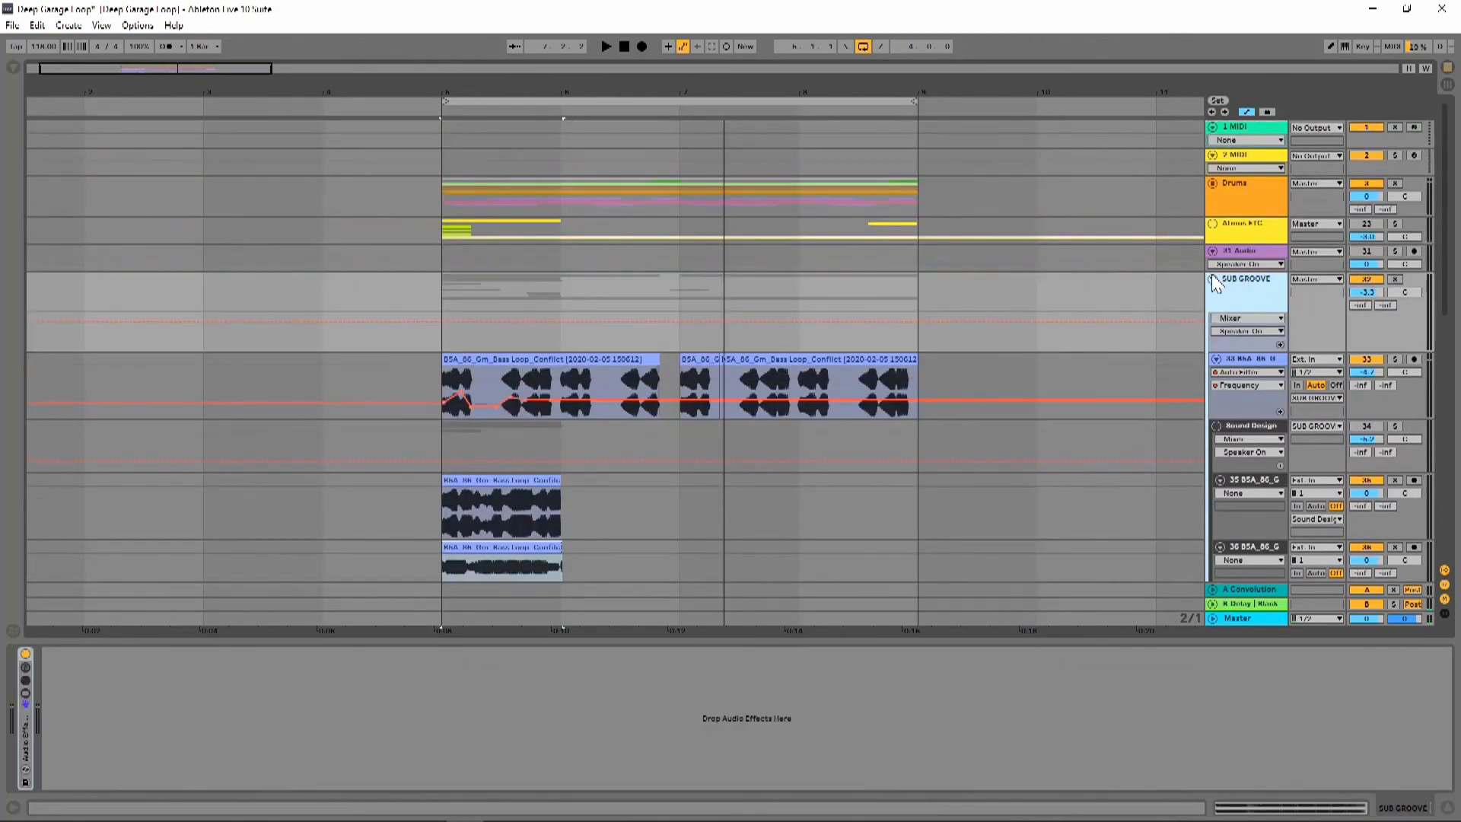
left_click(1213, 279)
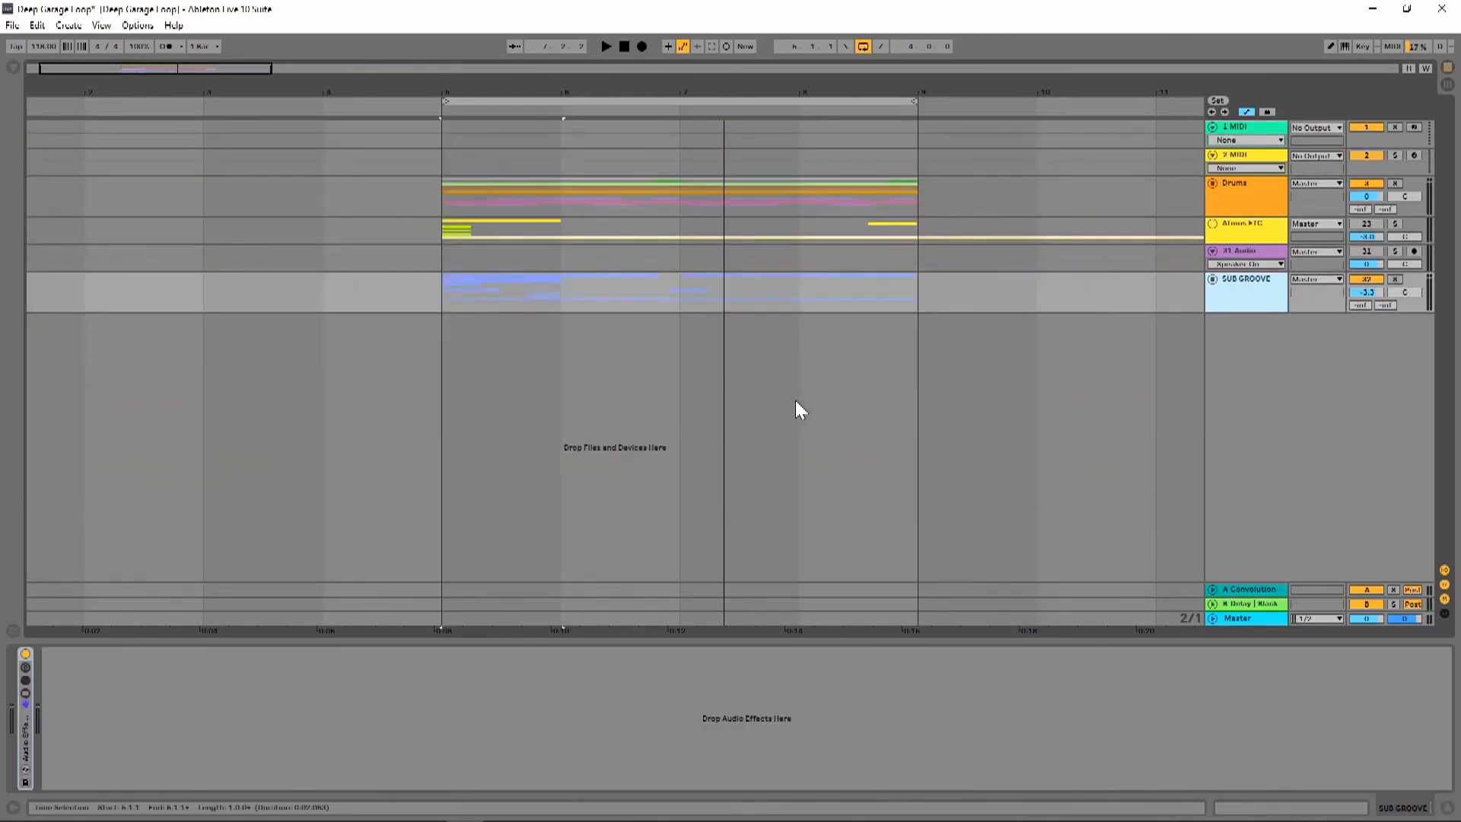